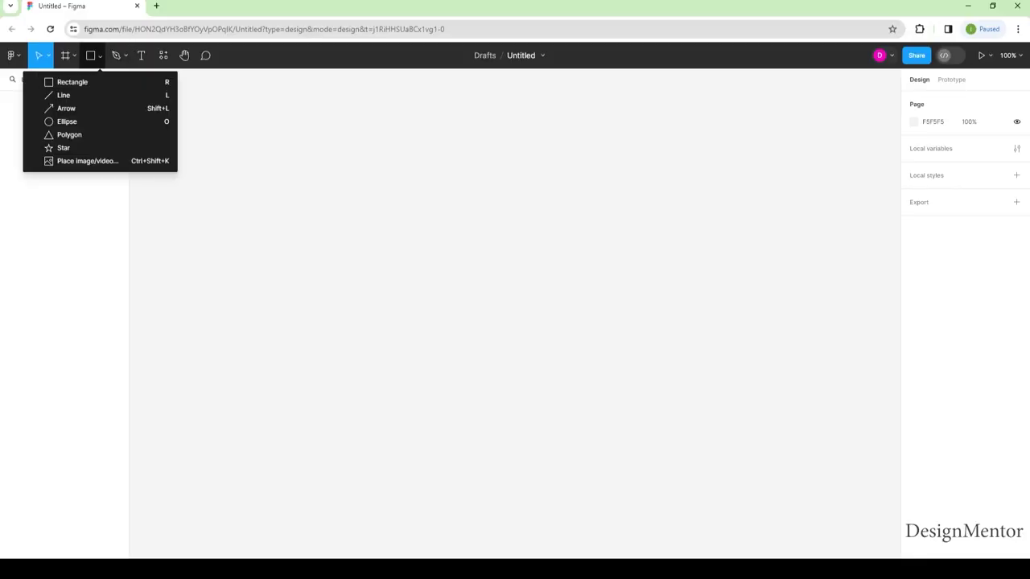
- Draw a rectangle and size it 1200 × 800
{"action": "left_click", "coordinate": [71, 83]}
{"action": "left_click", "coordinate": [436, 271]}
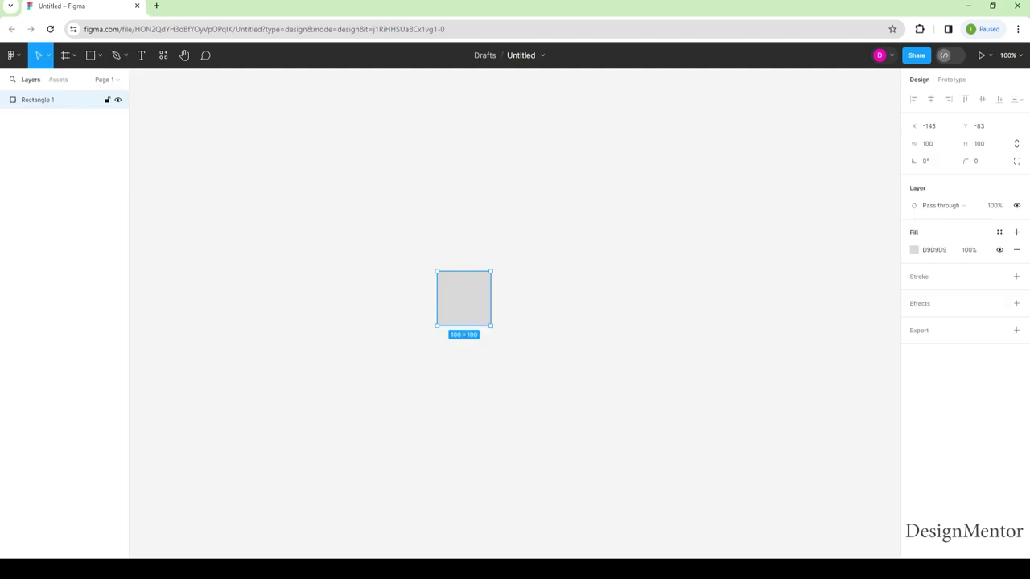
{"action": "left_click", "coordinate": [931, 144]}
{"action": "key", "text": "ctrl+a"}
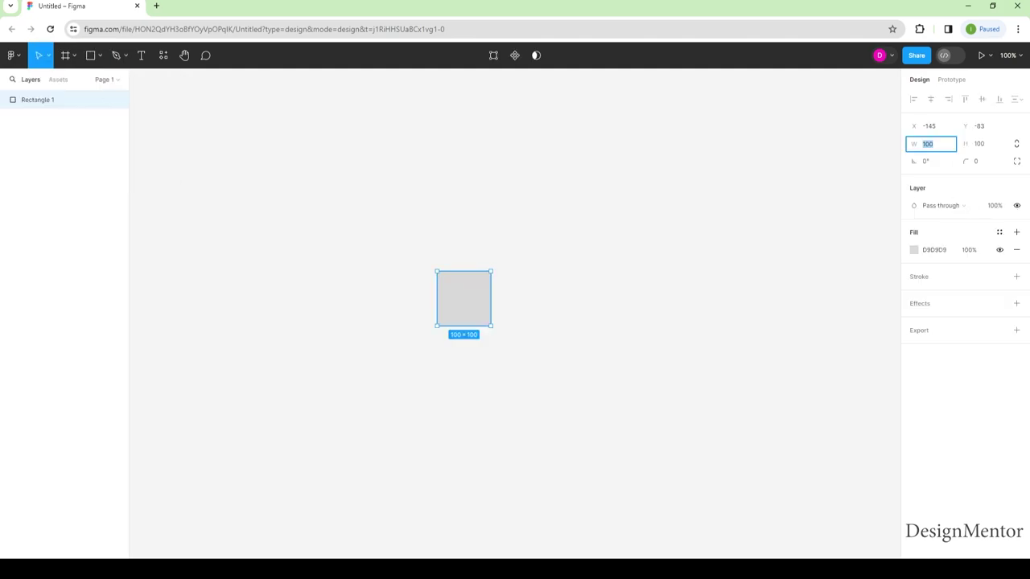
{"action": "type", "text": "1200"}
{"action": "key", "text": "Tab"}
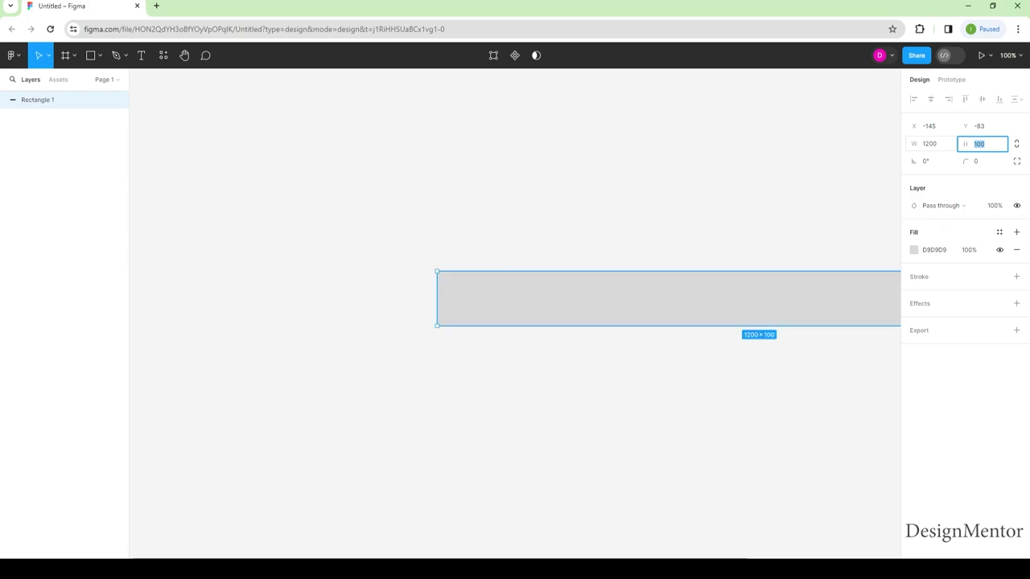
{"action": "type", "text": "800"}
{"action": "key", "text": "Return"}
- Move the rectangle into view and fill it white (FFFFFF)
{"action": "left_click_drag", "start_coordinate": [668, 415], "coordinate": [434, 255]}
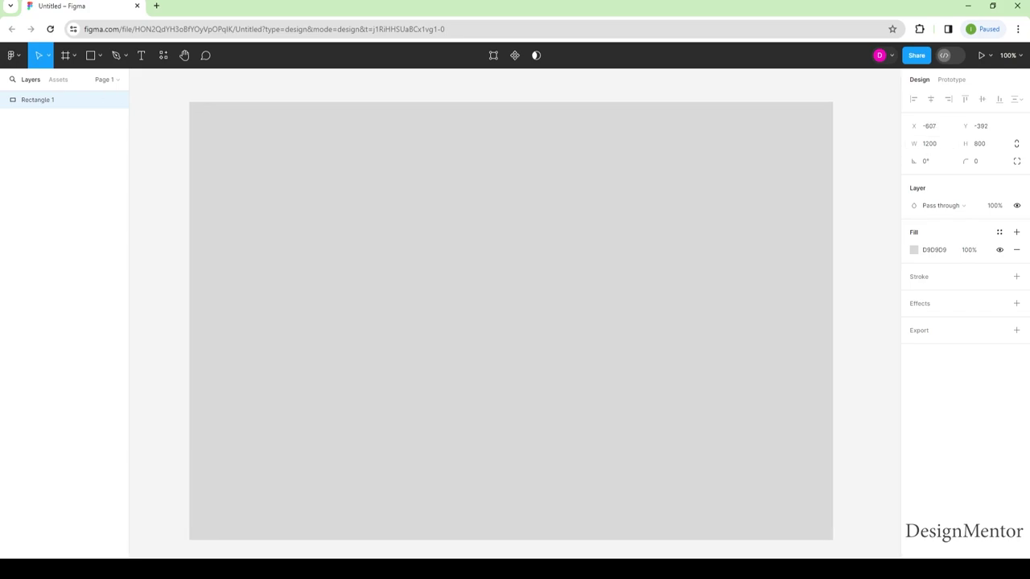
{"action": "left_click_drag", "start_coordinate": [434, 255], "coordinate": [428, 250]}
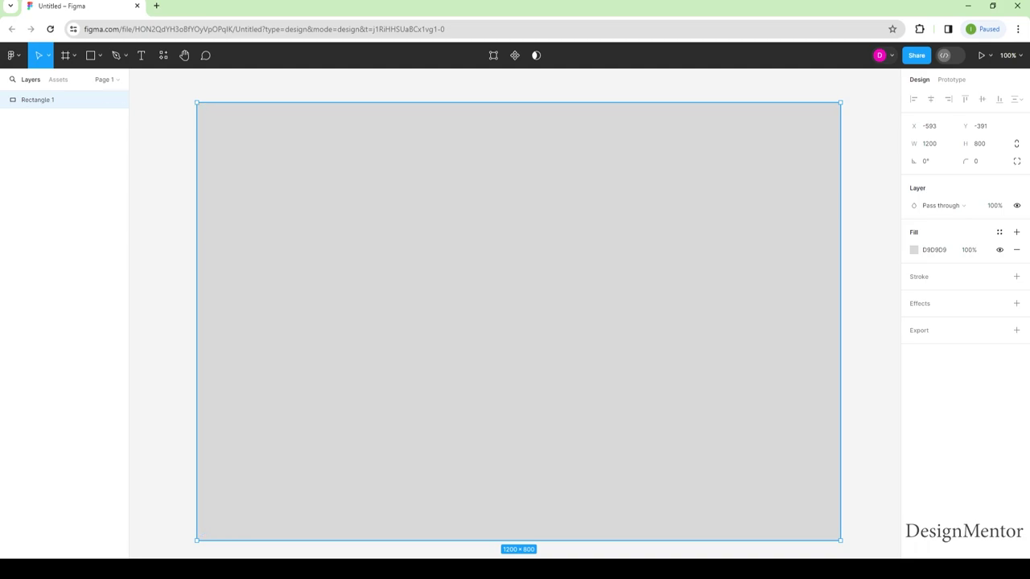
{"action": "left_click", "coordinate": [914, 250]}
{"action": "left_click_drag", "start_coordinate": [789, 296], "coordinate": [772, 281]}
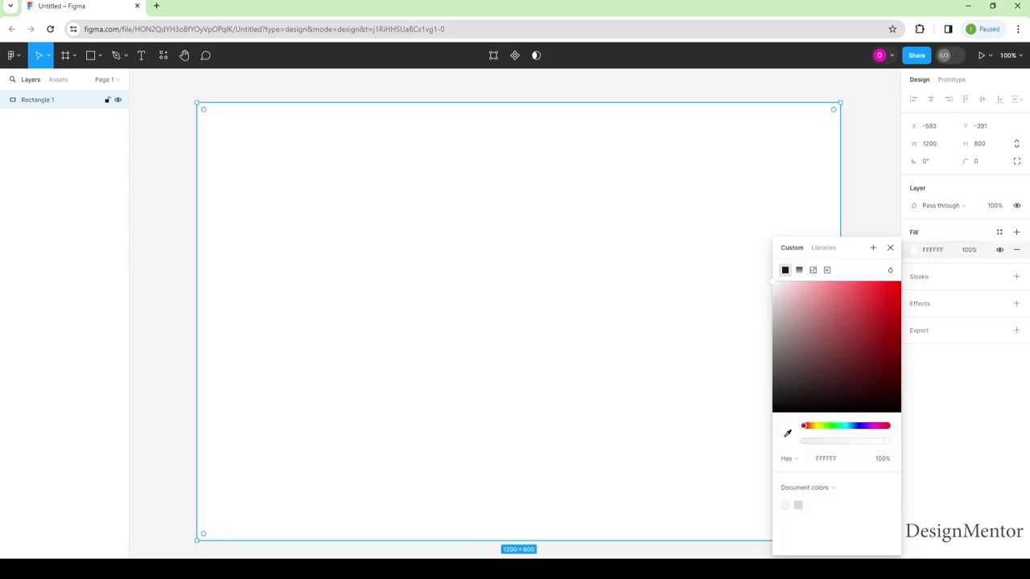
{"action": "key", "text": "Escape"}
{"action": "key", "text": "Escape"}
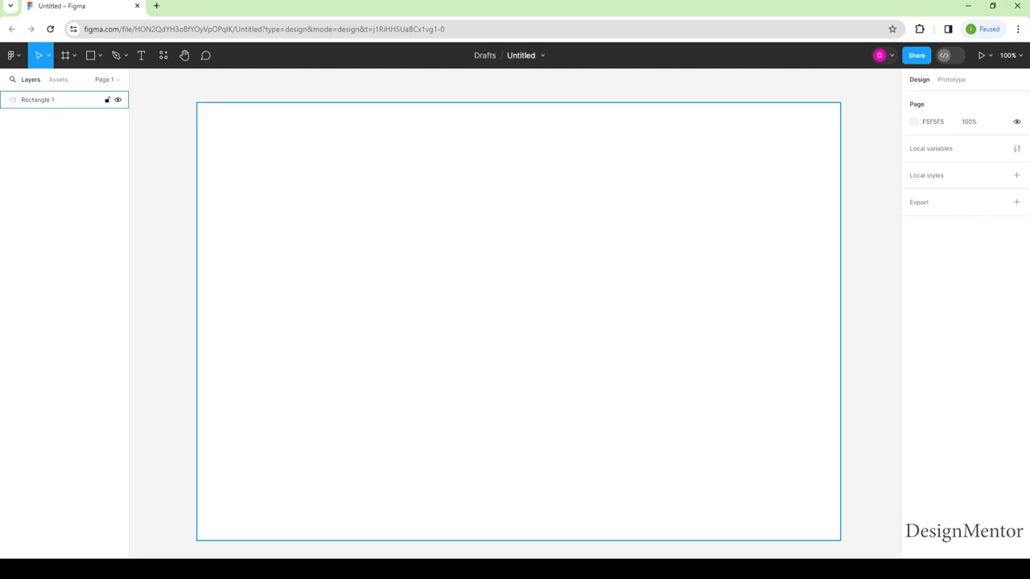
- Paste the eight colour swatches and move them to the frame's top-left corner
{"action": "key", "text": "ctrl+v"}
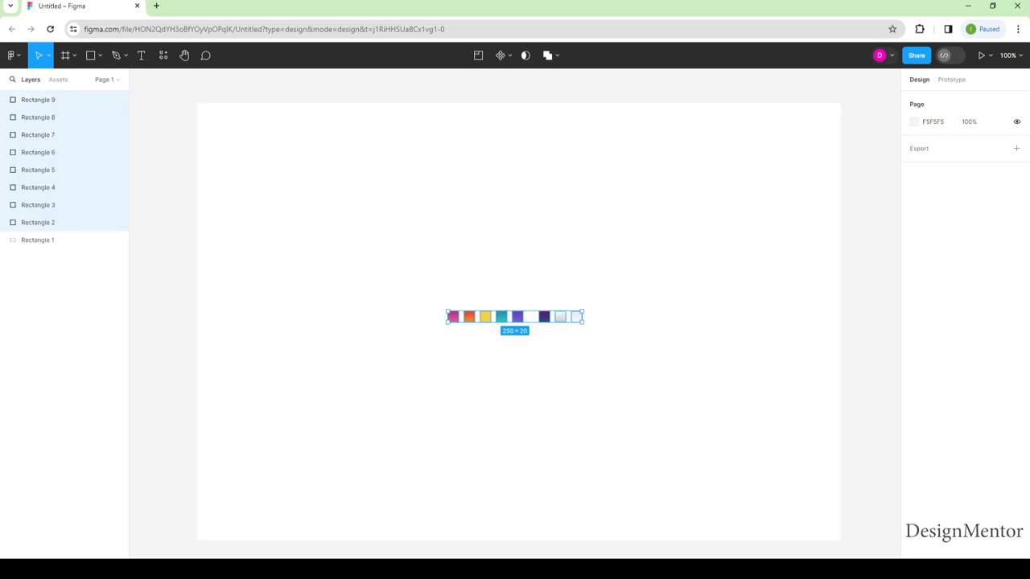
{"action": "left_click_drag", "start_coordinate": [451, 242], "coordinate": [280, 123]}
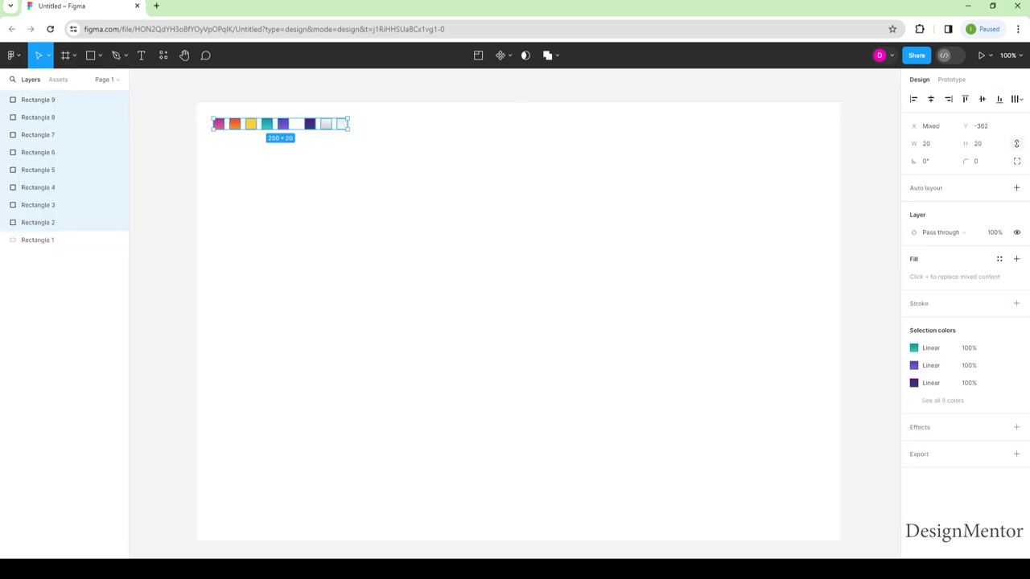
{"action": "key", "text": "Escape"}
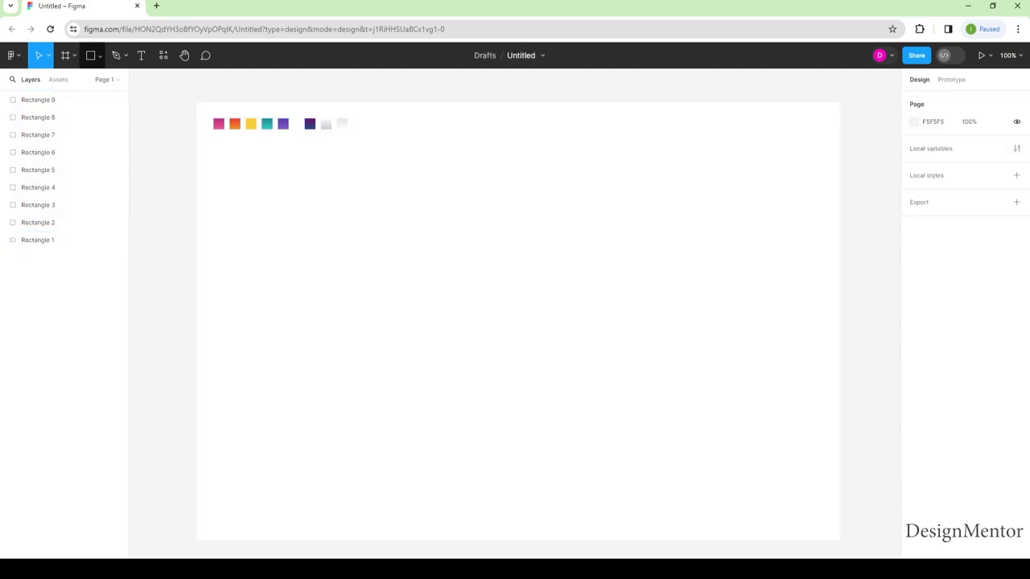
- Draw a 600 × 600 circle with the Ellipse tool
{"action": "left_click", "coordinate": [98, 55]}
{"action": "left_click", "coordinate": [67, 121]}
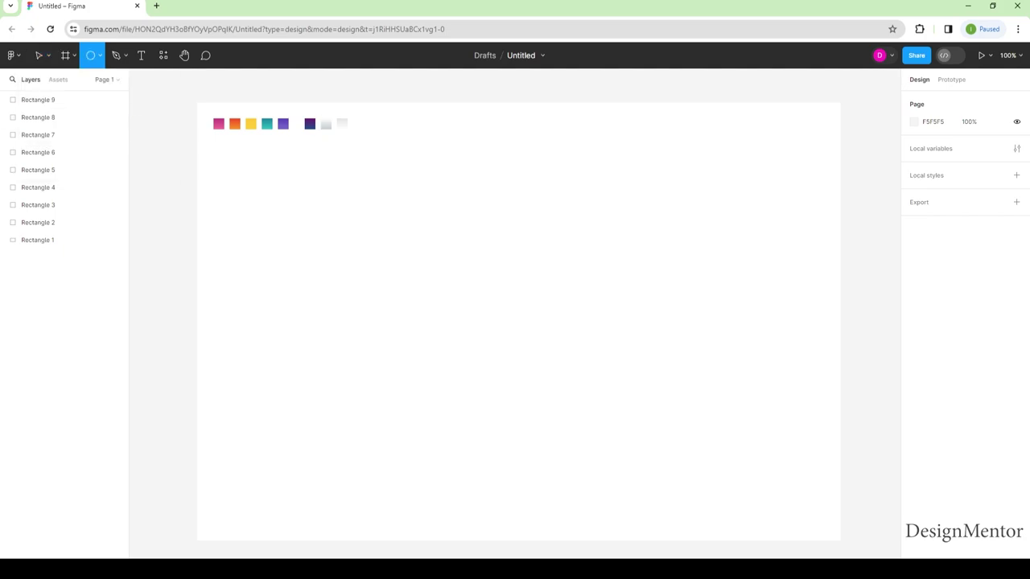
{"action": "left_click", "coordinate": [511, 266]}
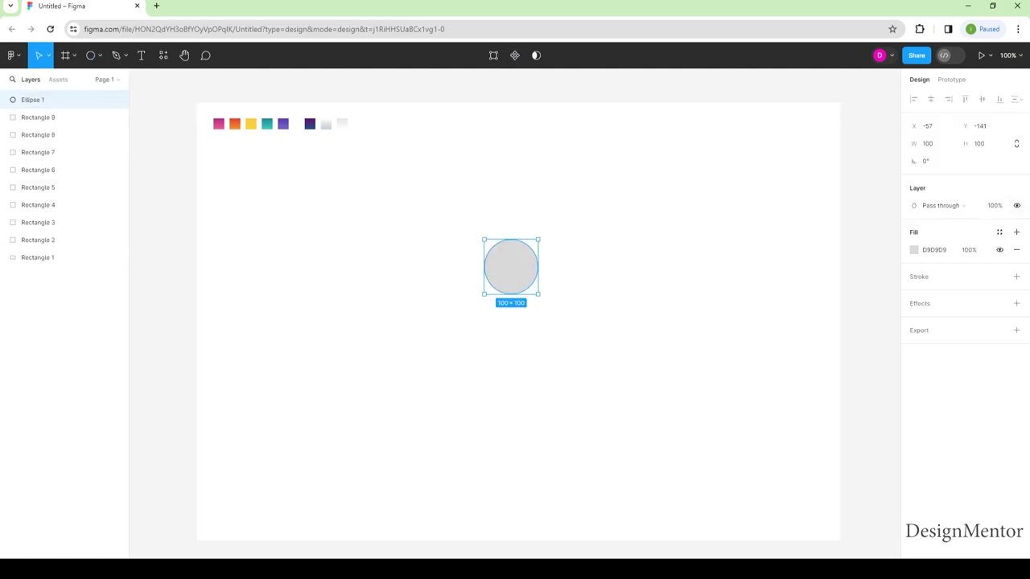
{"action": "left_click", "coordinate": [927, 143]}
{"action": "type", "text": "600"}
{"action": "key", "text": "Tab"}
{"action": "type", "text": "600"}
{"action": "key", "text": "Return"}
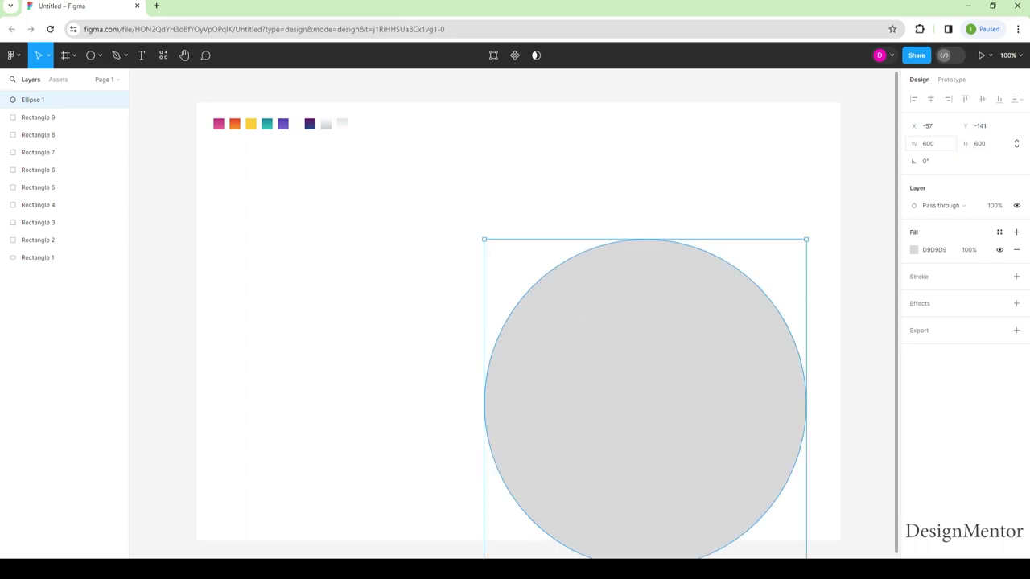
- Centre the circle on the background and fill it with the pink swatch (D4508A)
{"action": "mouse_move", "coordinate": [644, 400]}
{"action": "left_mouse_down"}
{"action": "mouse_move", "coordinate": [518, 333]}
{"action": "mouse_move", "coordinate": [518, 322]}
{"action": "left_mouse_up"}
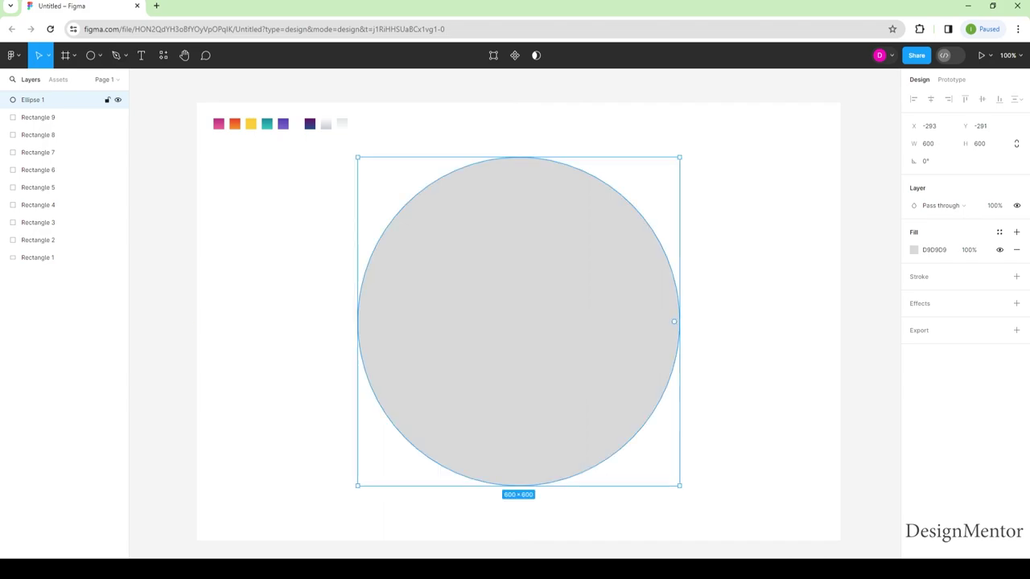
{"action": "key", "text": "i"}
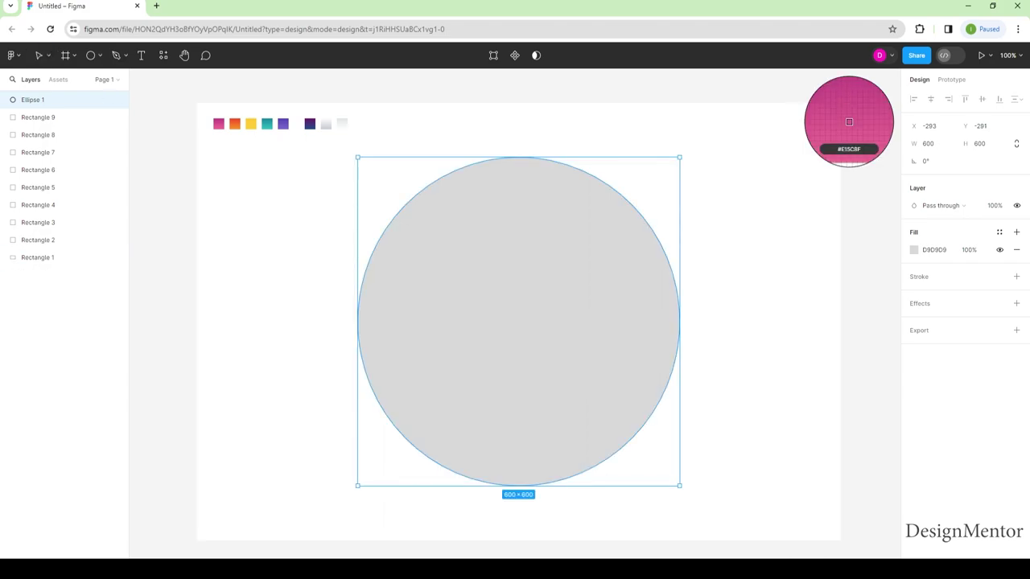
{"action": "left_click", "coordinate": [218, 123]}
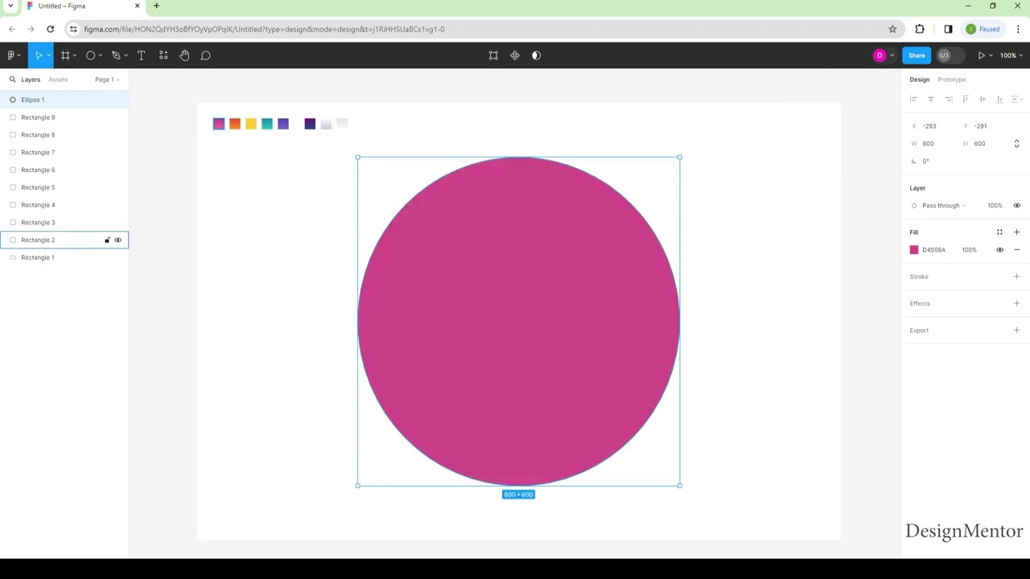
{"action": "key", "text": "Escape"}
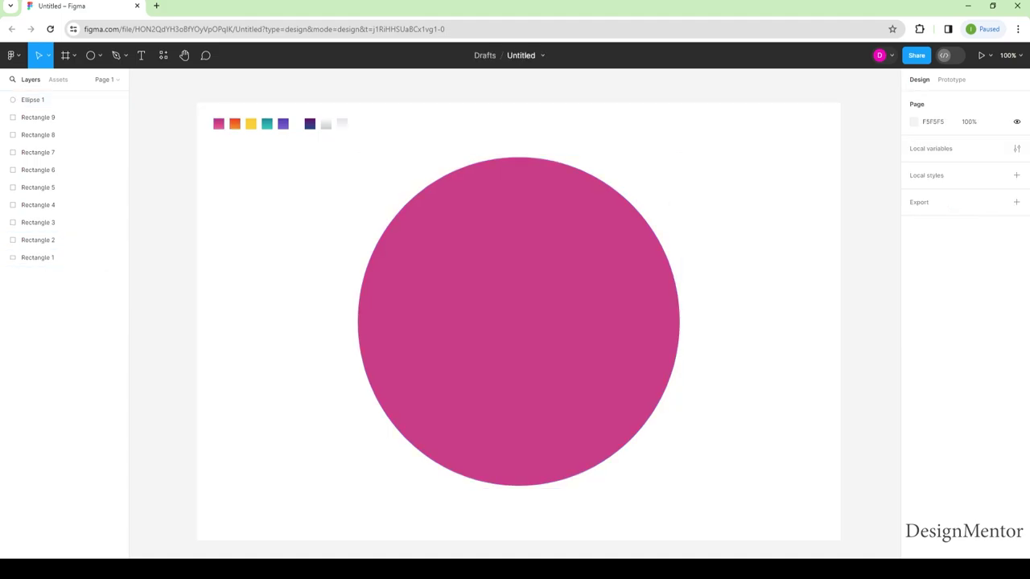
- Paste a copy of the pink circle and fill it with the orange swatch (F96729)
{"action": "left_click", "coordinate": [484, 218]}
{"action": "right_click", "coordinate": [484, 218]}
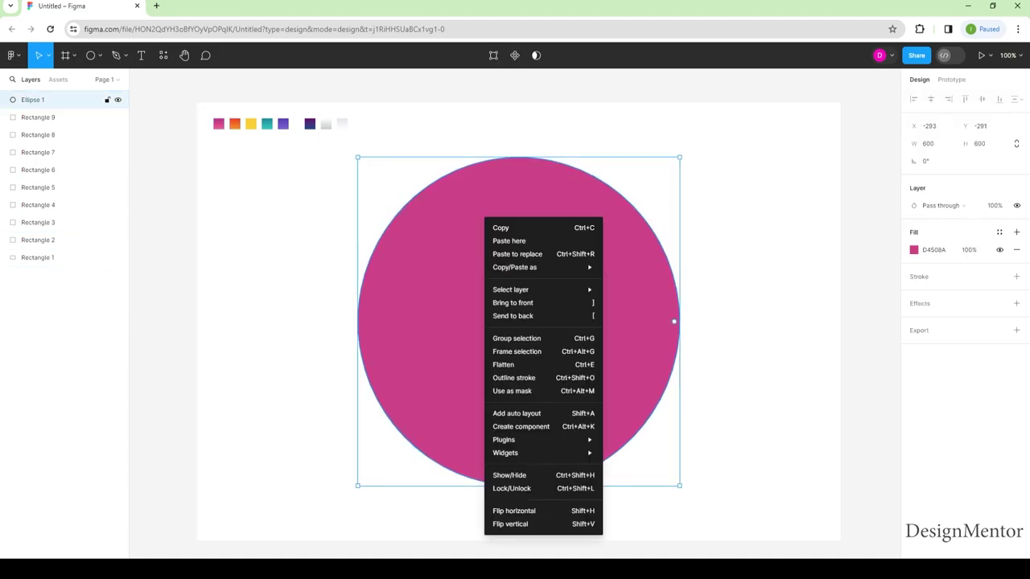
{"action": "left_click", "coordinate": [494, 228]}
{"action": "right_click", "coordinate": [500, 222]}
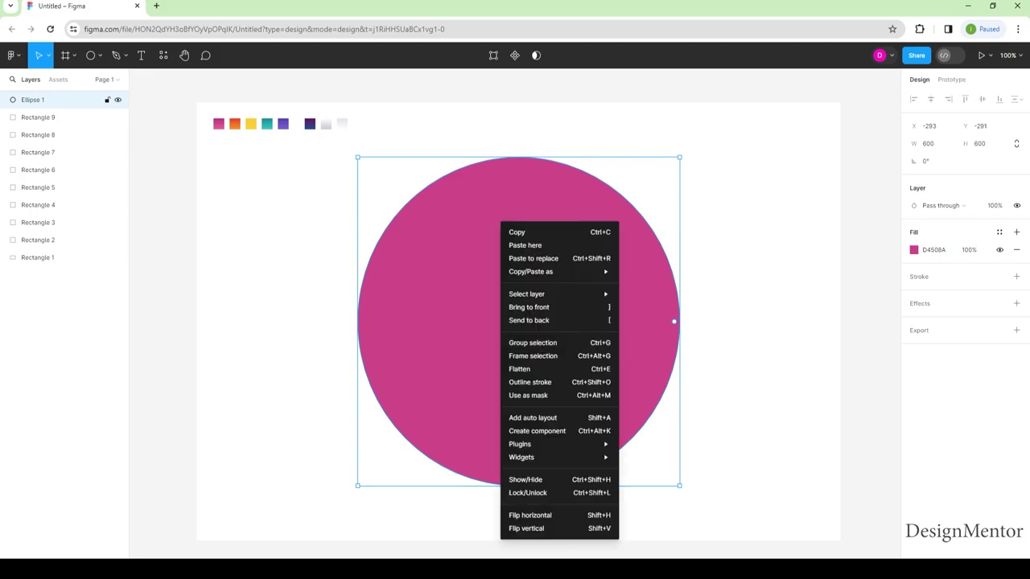
{"action": "left_click", "coordinate": [525, 245]}
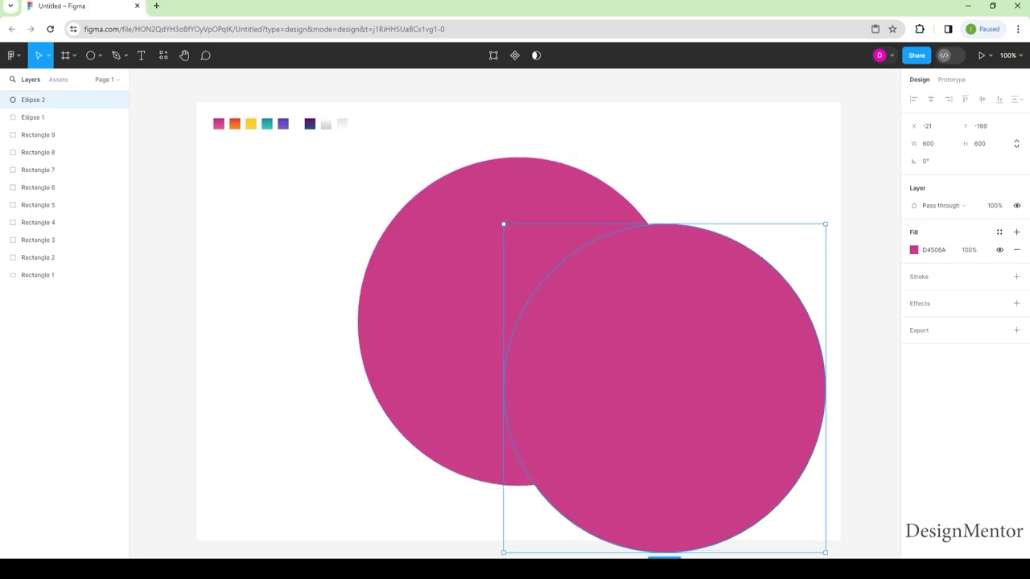
{"action": "key", "text": "i"}
{"action": "left_click", "coordinate": [234, 123]}
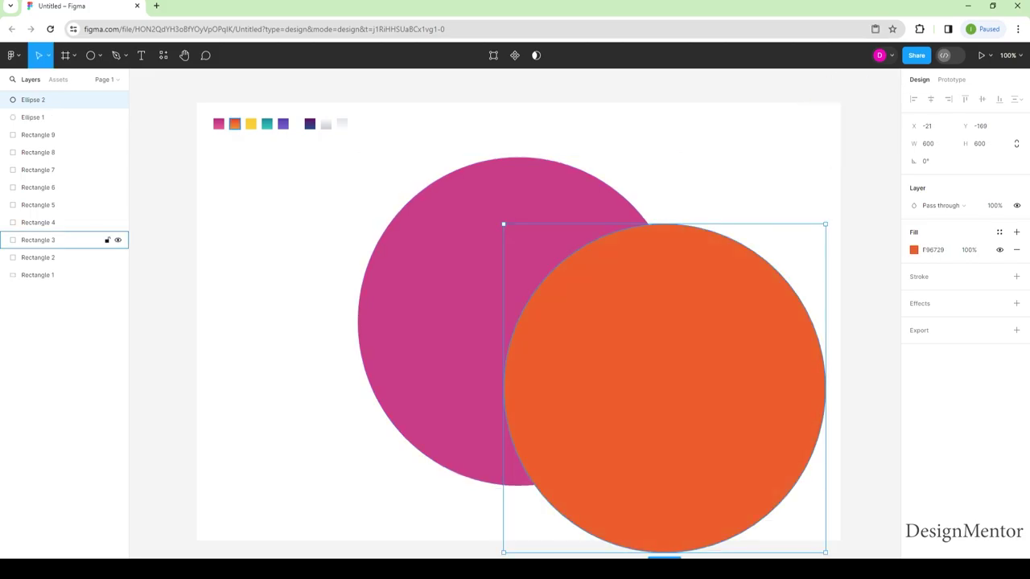
- Resize the orange circle to 550 × 550 and centre it over the pink one
{"action": "left_click", "coordinate": [930, 143]}
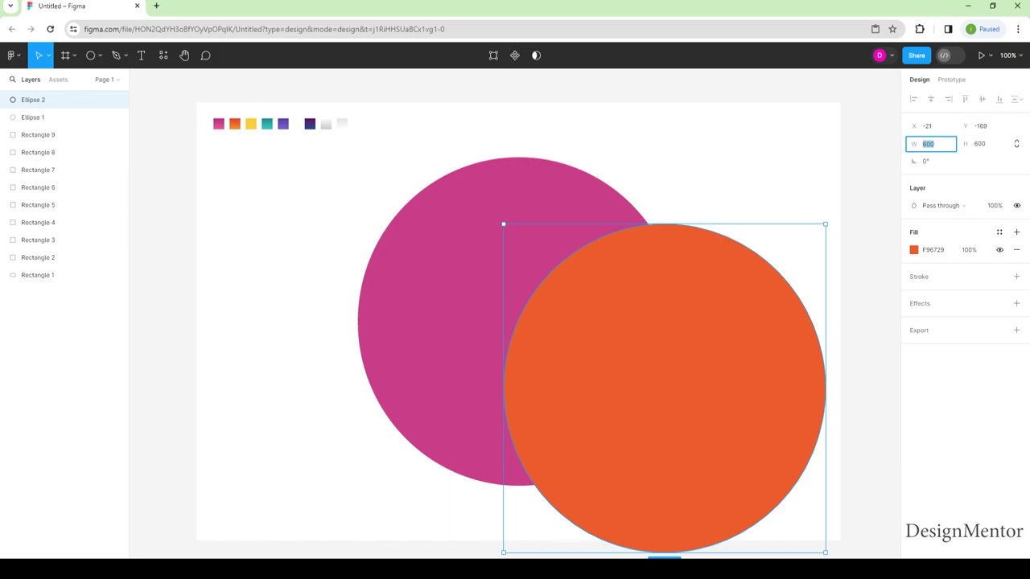
{"action": "type", "text": "550"}
{"action": "key", "text": "Tab"}
{"action": "type", "text": "550"}
{"action": "key", "text": "Return"}
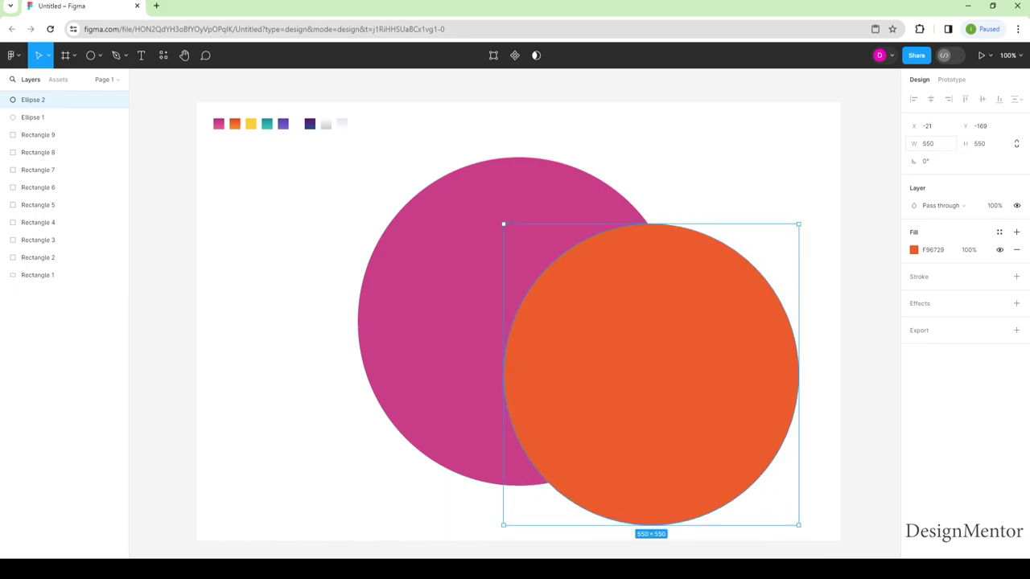
{"action": "left_click_drag", "start_coordinate": [793, 375], "coordinate": [660, 321]}
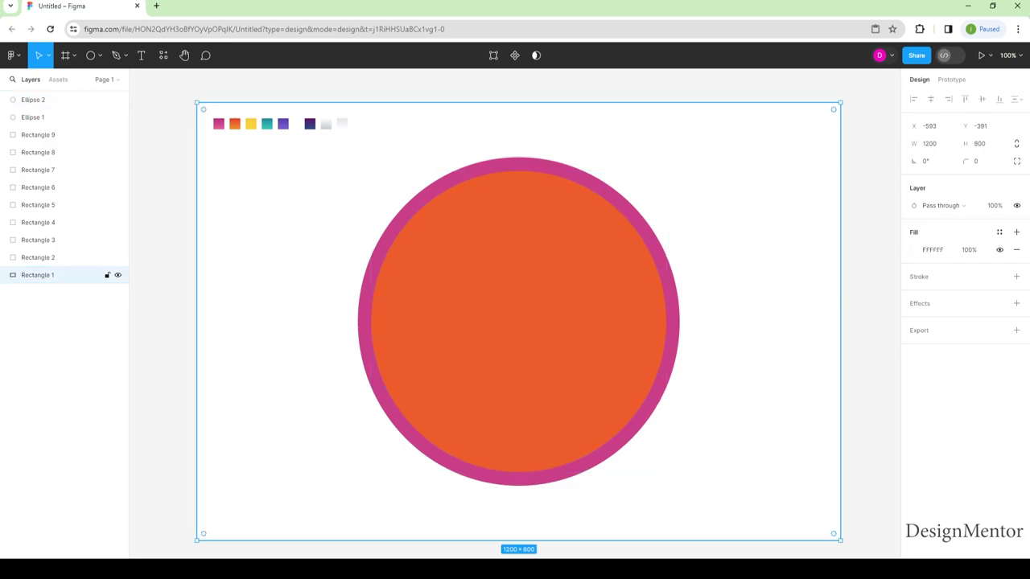
{"action": "left_click", "coordinate": [36, 118]}
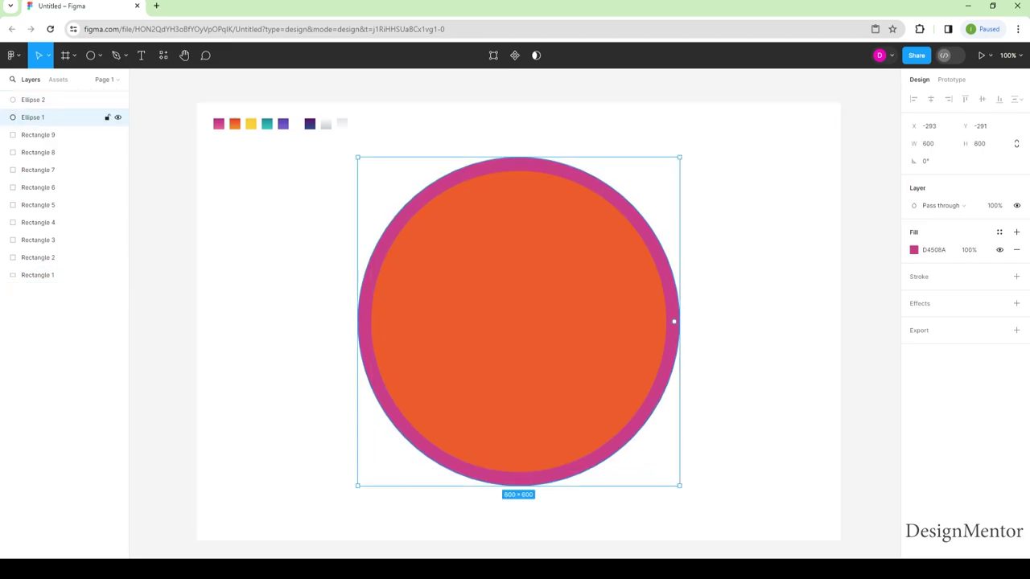
- Copy and paste the pink circle, moving the copy right and down
{"action": "right_click", "coordinate": [666, 243]}
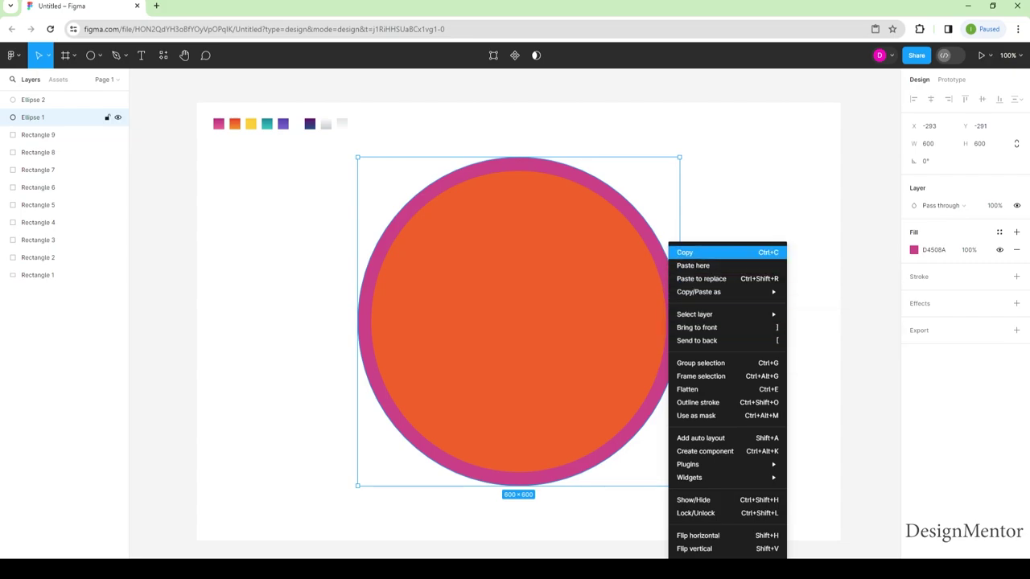
{"action": "left_click", "coordinate": [700, 252]}
{"action": "mouse_move", "coordinate": [49, 275]}
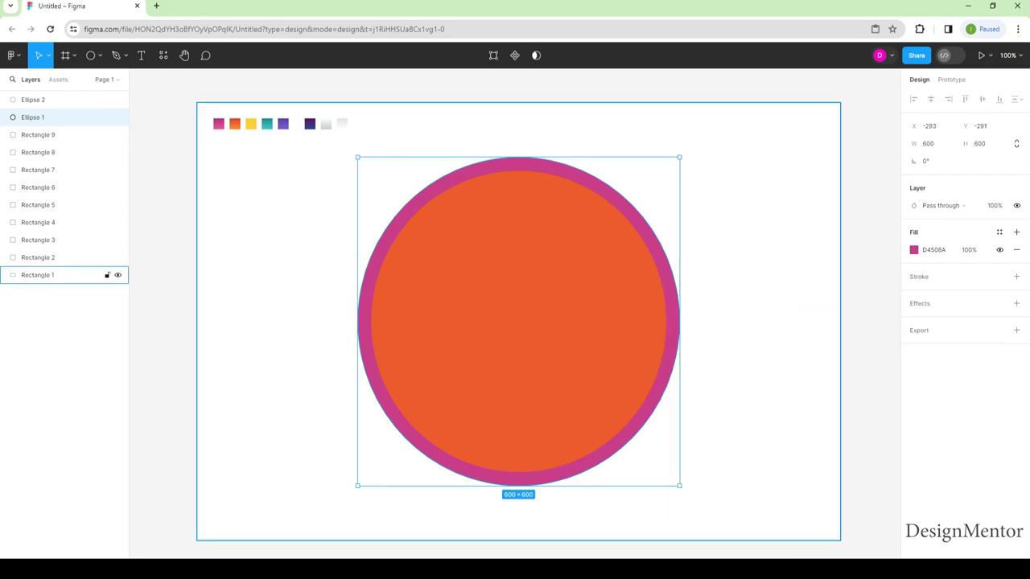
{"action": "key", "text": "ctrl+v"}
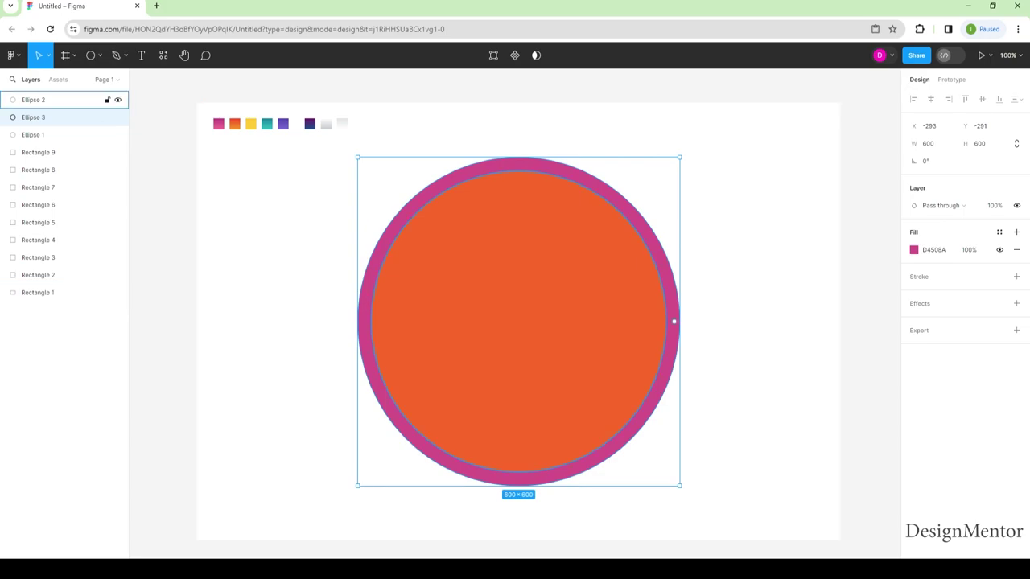
{"action": "left_click_drag", "start_coordinate": [674, 322], "coordinate": [800, 350]}
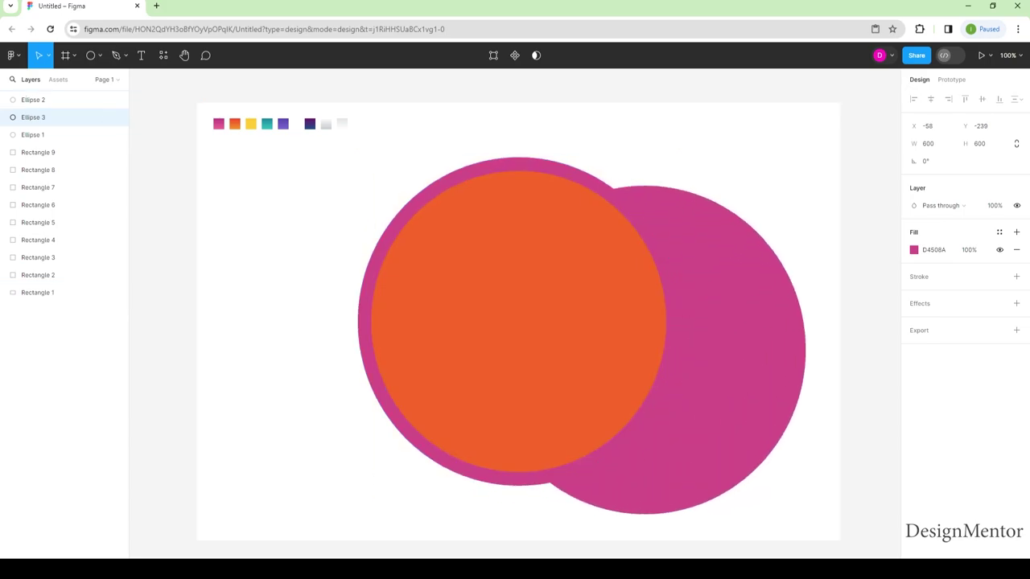
- Bring the copy to front, fill it yellow (FFCC37), and lay it over the stack
{"action": "right_click", "coordinate": [799, 350]}
{"action": "mouse_move", "coordinate": [795, 292]}
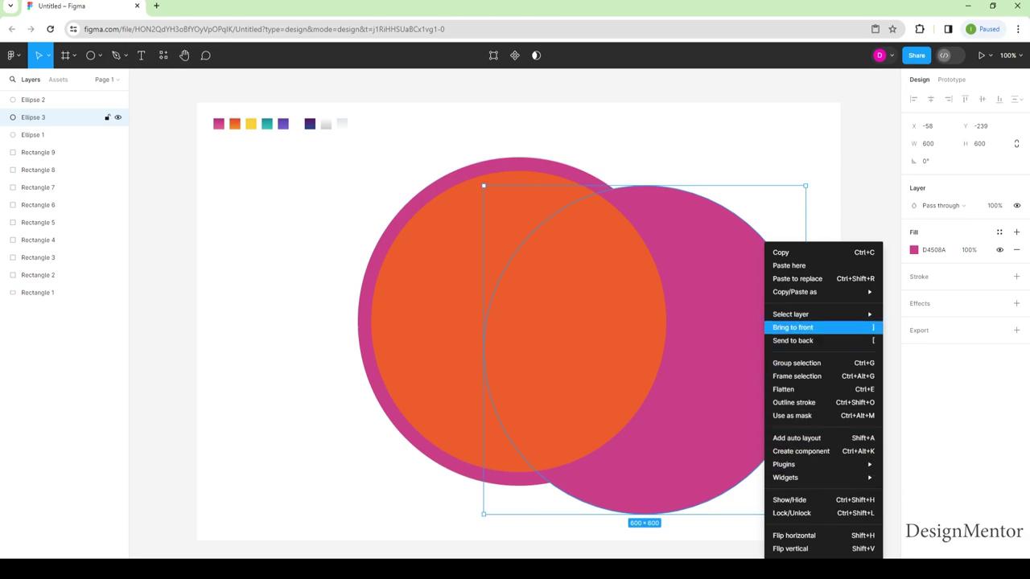
{"action": "left_click", "coordinate": [792, 327]}
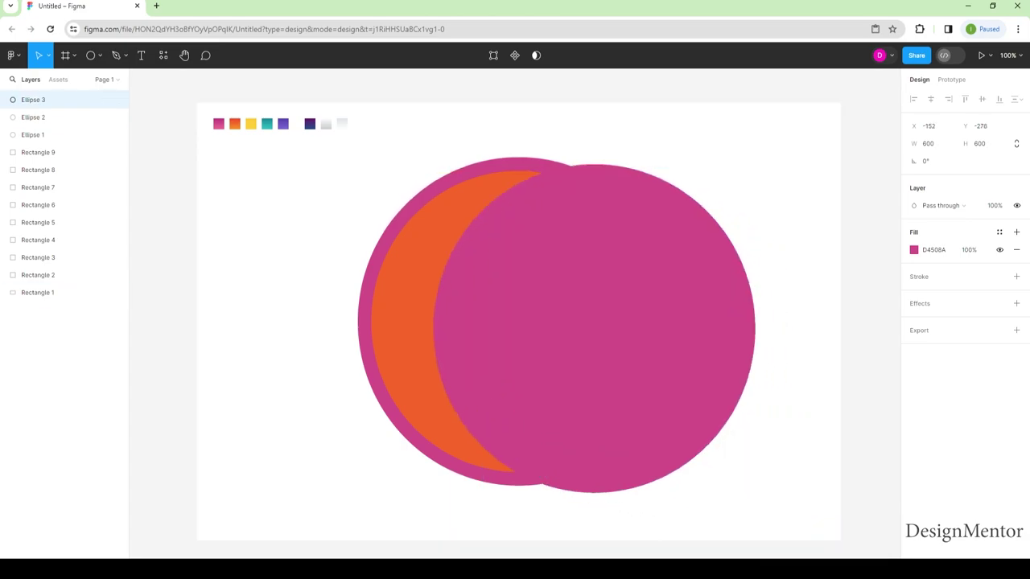
{"action": "left_click_drag", "start_coordinate": [749, 328], "coordinate": [716, 324]}
{"action": "key", "text": "i"}
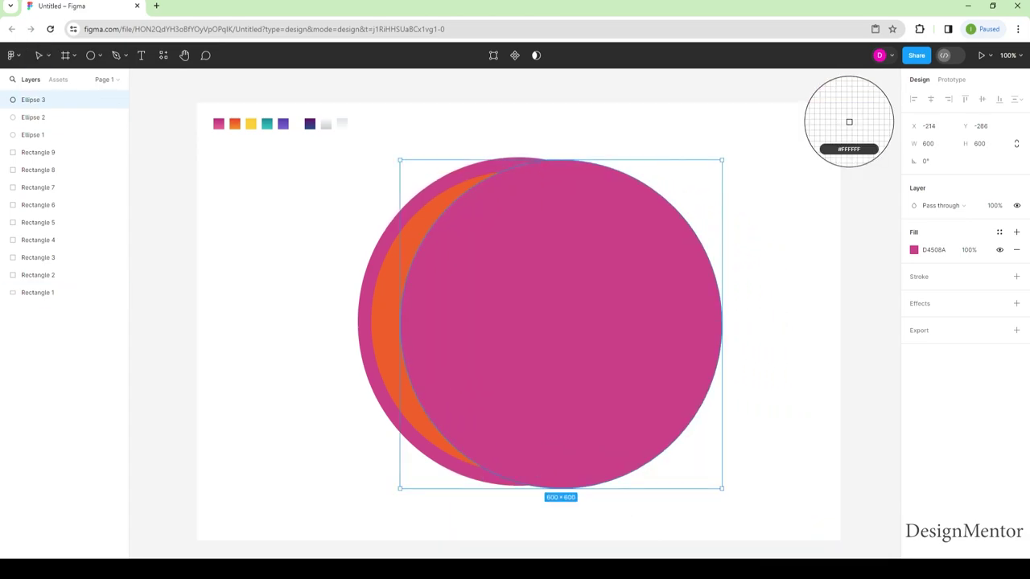
{"action": "left_click", "coordinate": [250, 123]}
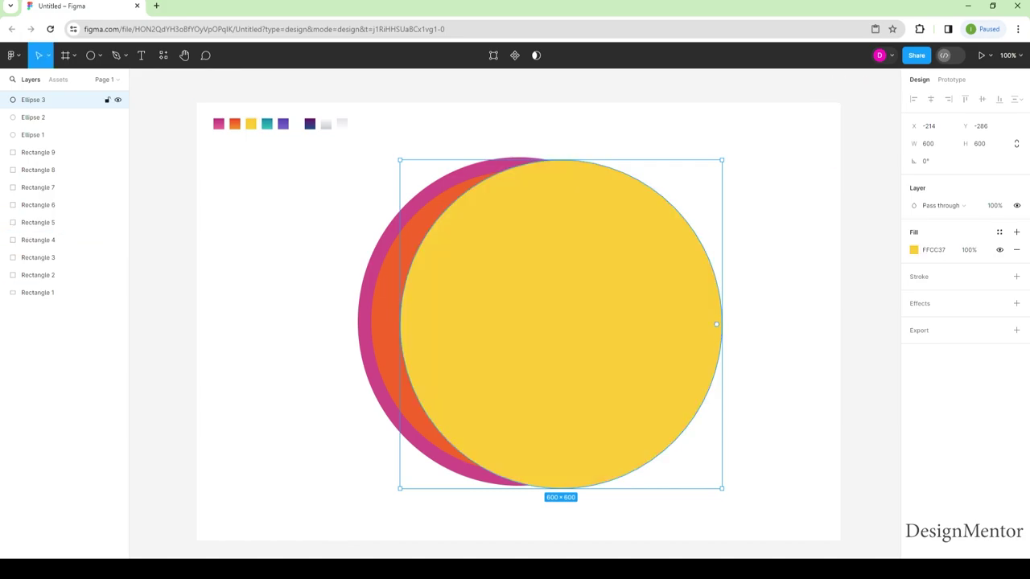
{"action": "left_click_drag", "start_coordinate": [716, 325], "coordinate": [674, 320]}
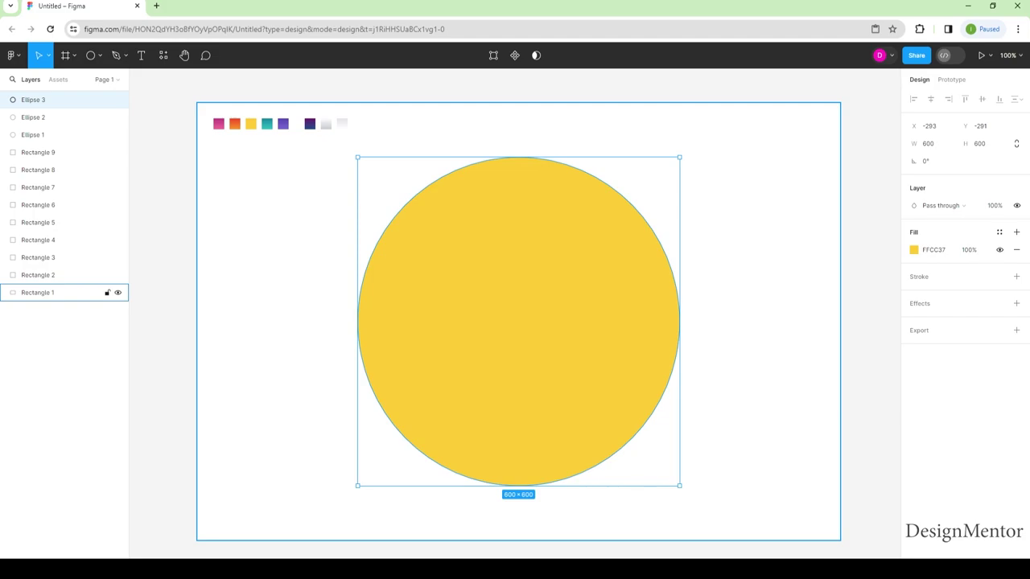
{"action": "key", "text": "Escape"}
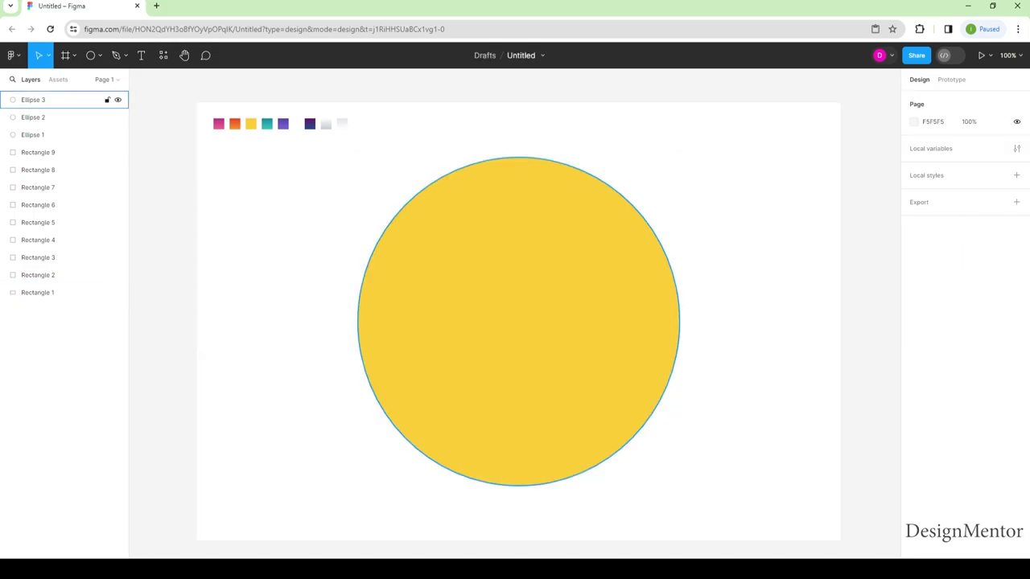
{"action": "left_click", "coordinate": [49, 99]}
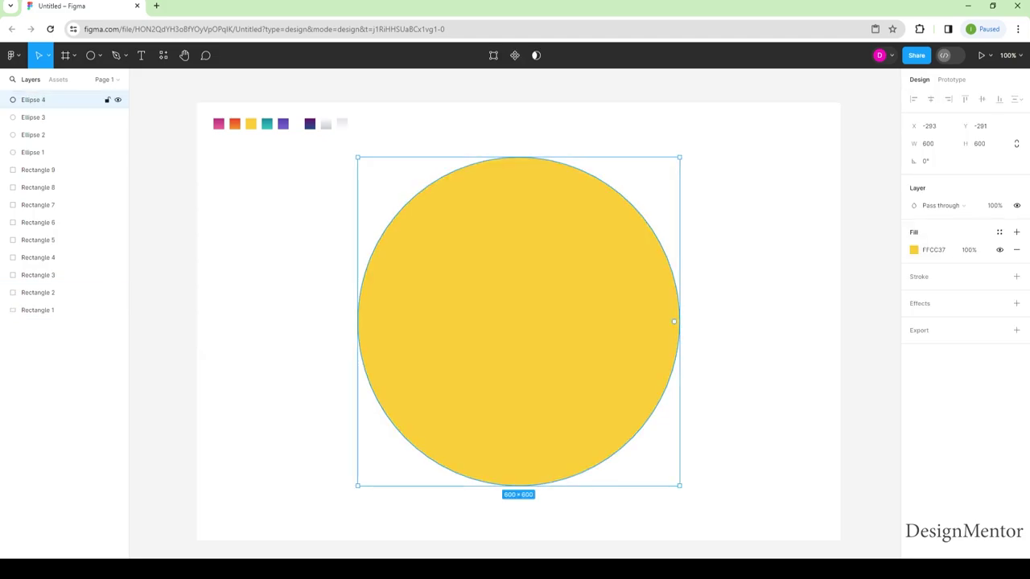
- Duplicate the yellow circle as a 550 × 550 teal (1F90A3) circle centred inside it
{"action": "left_click_drag", "start_coordinate": [563, 322], "coordinate": [633, 335]}
{"action": "key", "text": "i"}
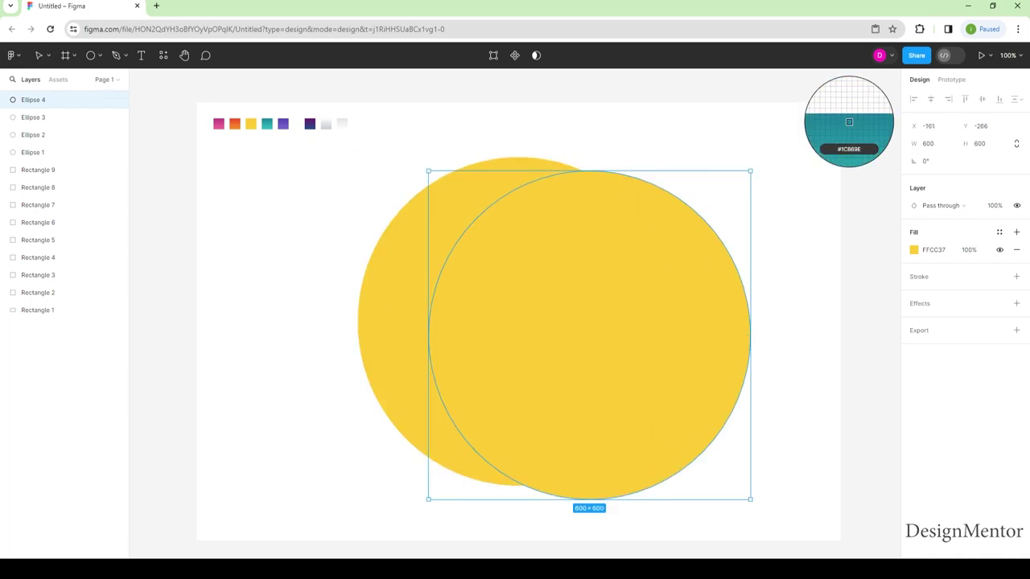
{"action": "left_click", "coordinate": [267, 123]}
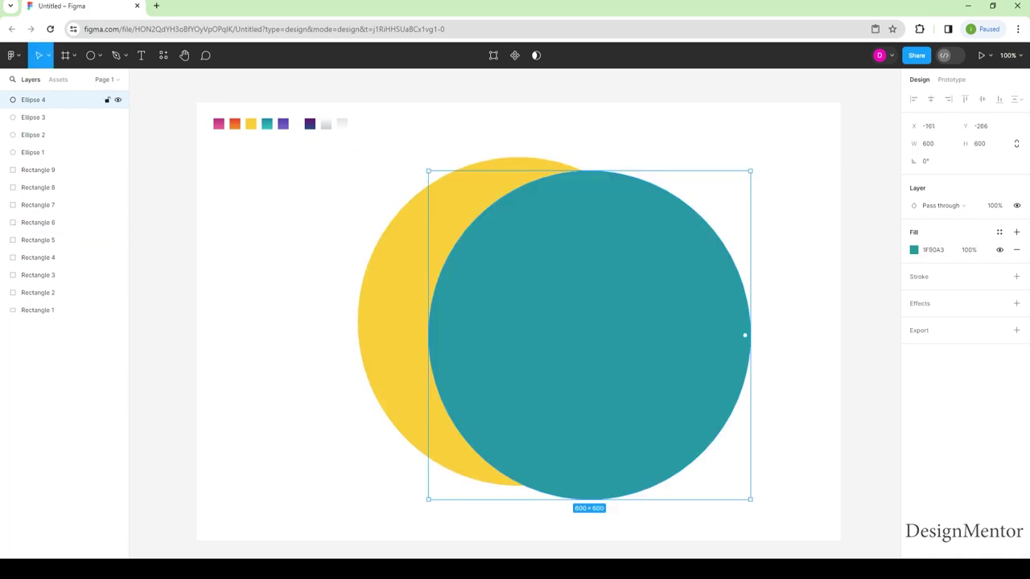
{"action": "left_click", "coordinate": [934, 143]}
{"action": "type", "text": "550"}
{"action": "key", "text": "Tab"}
{"action": "type", "text": "550"}
{"action": "key", "text": "Return"}
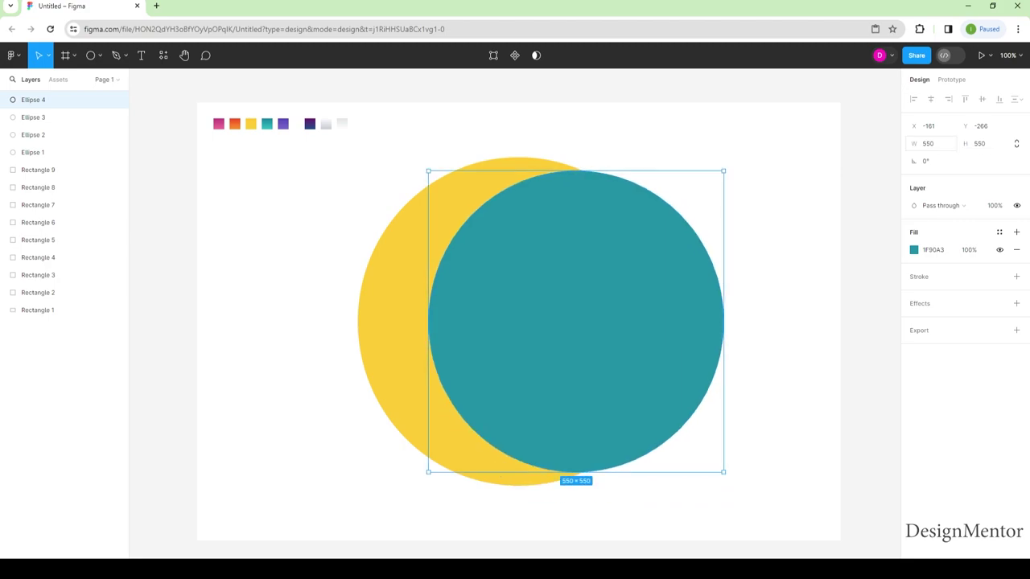
{"action": "left_click_drag", "start_coordinate": [720, 321], "coordinate": [663, 322]}
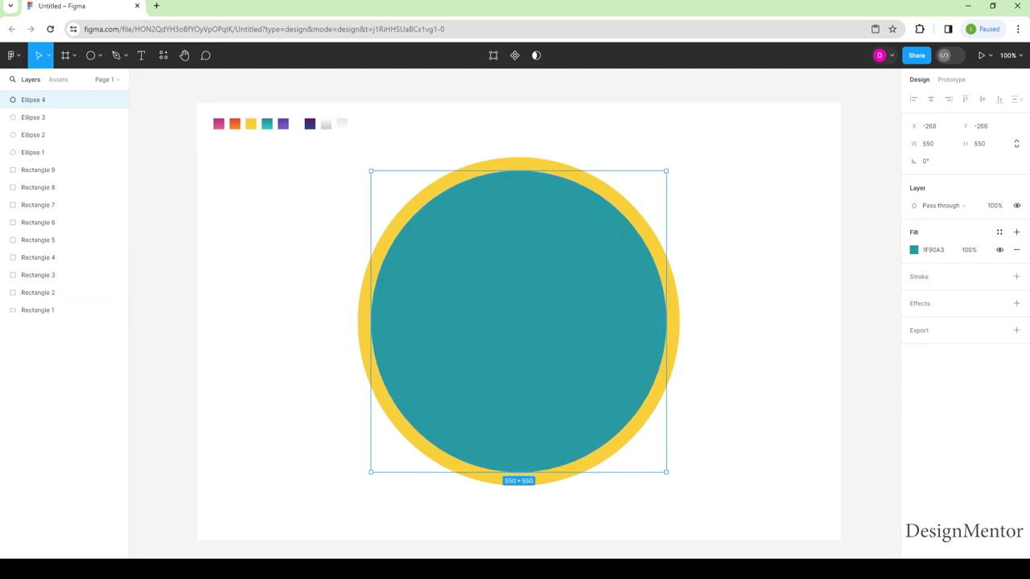
{"action": "key", "text": "Escape"}
- Copy the yellow outer circle (Ellipse 3) to the clipboard
{"action": "left_click", "coordinate": [49, 116]}
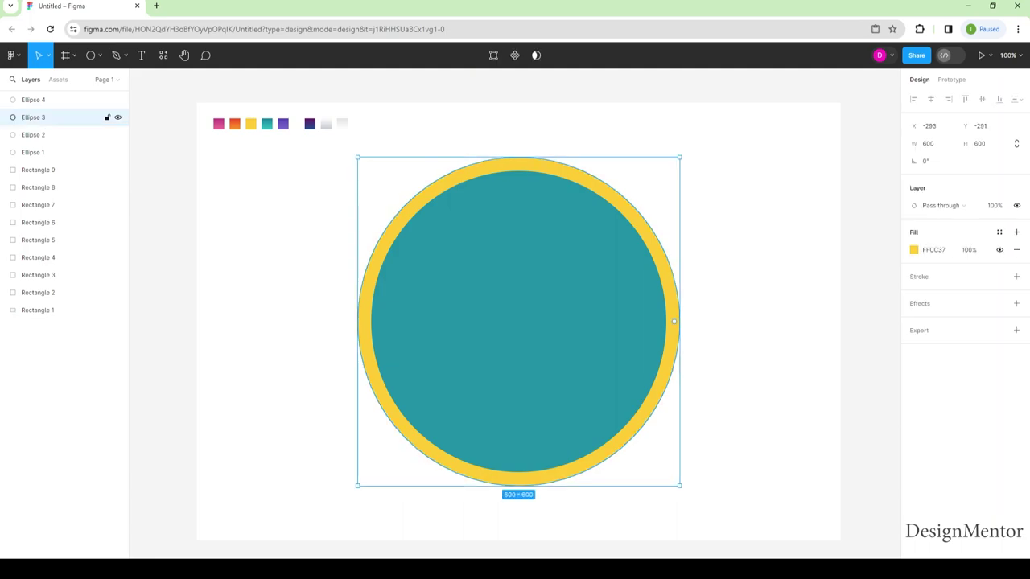
{"action": "right_click", "coordinate": [556, 171]}
{"action": "left_click", "coordinate": [572, 178]}
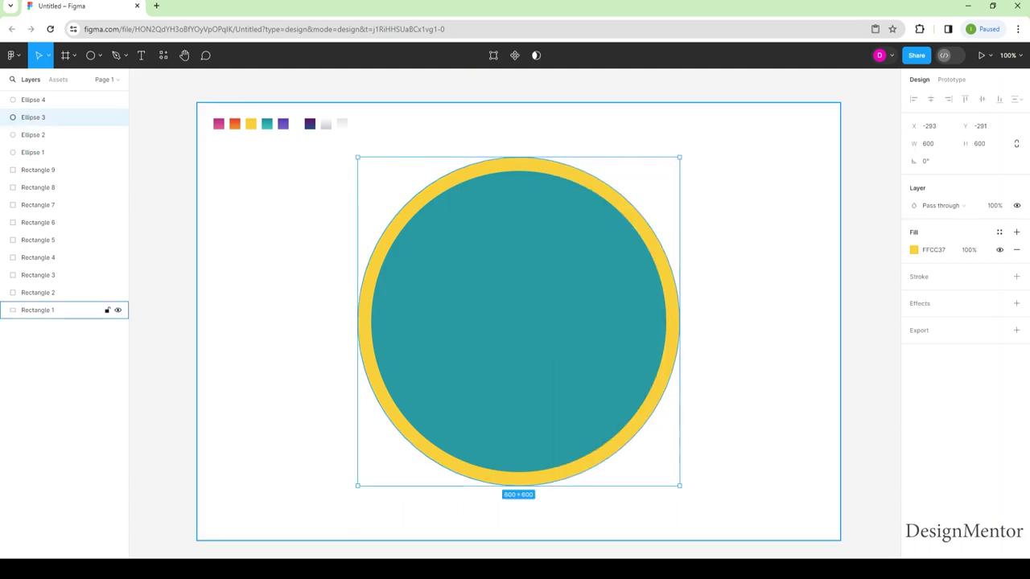
{"action": "key", "text": "Escape"}
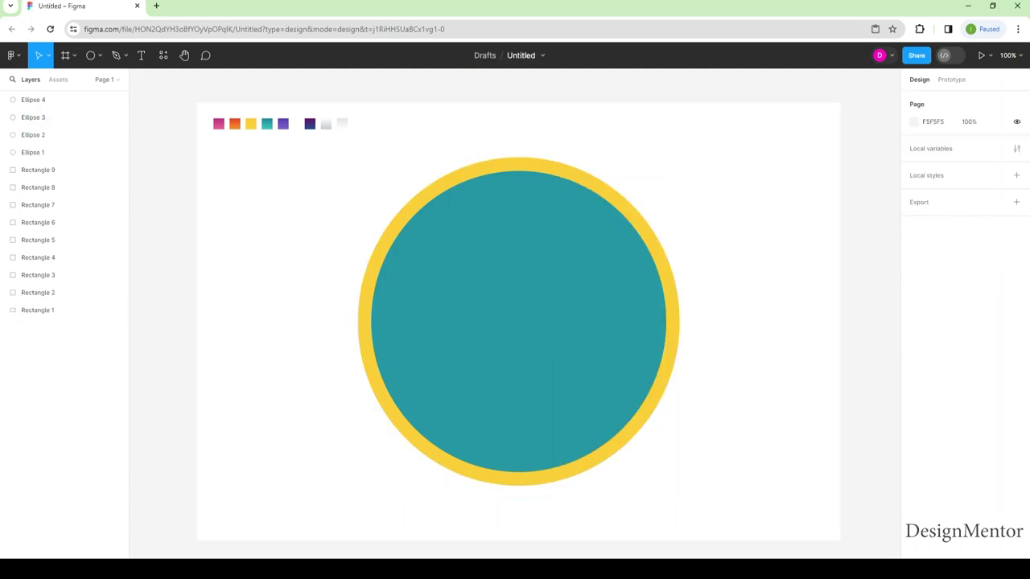
- Paste the copied circle, bring it to front, and fill it with the purple swatch
{"action": "key", "text": "ctrl+v"}
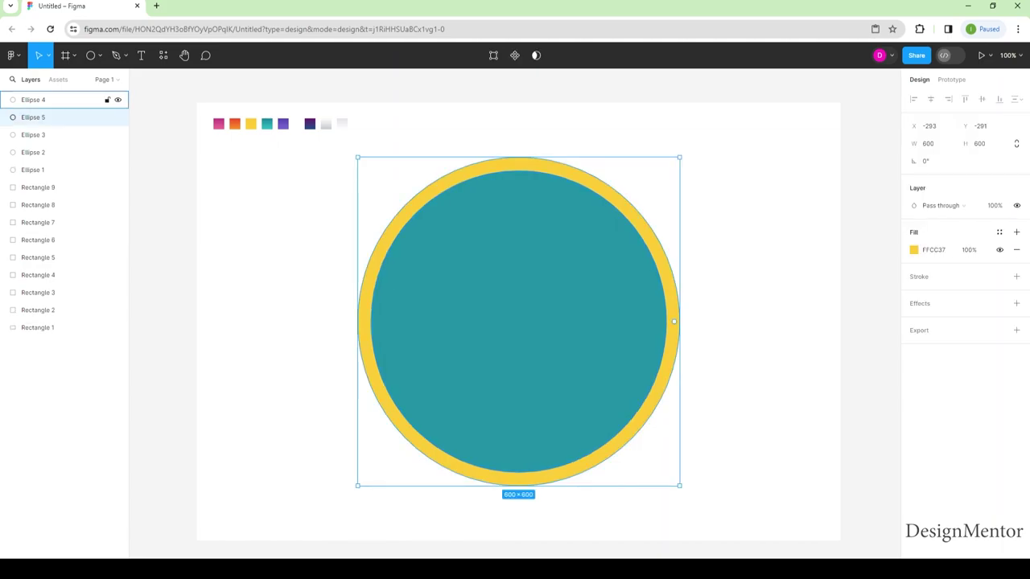
{"action": "right_click", "coordinate": [583, 176]}
{"action": "mouse_move", "coordinate": [609, 249]}
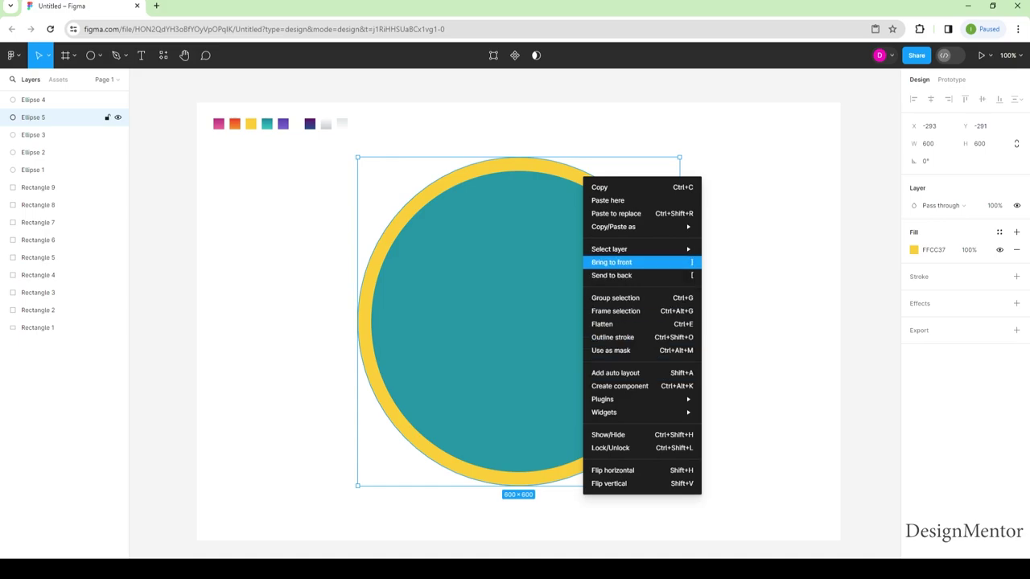
{"action": "left_click", "coordinate": [611, 262]}
{"action": "key", "text": "i"}
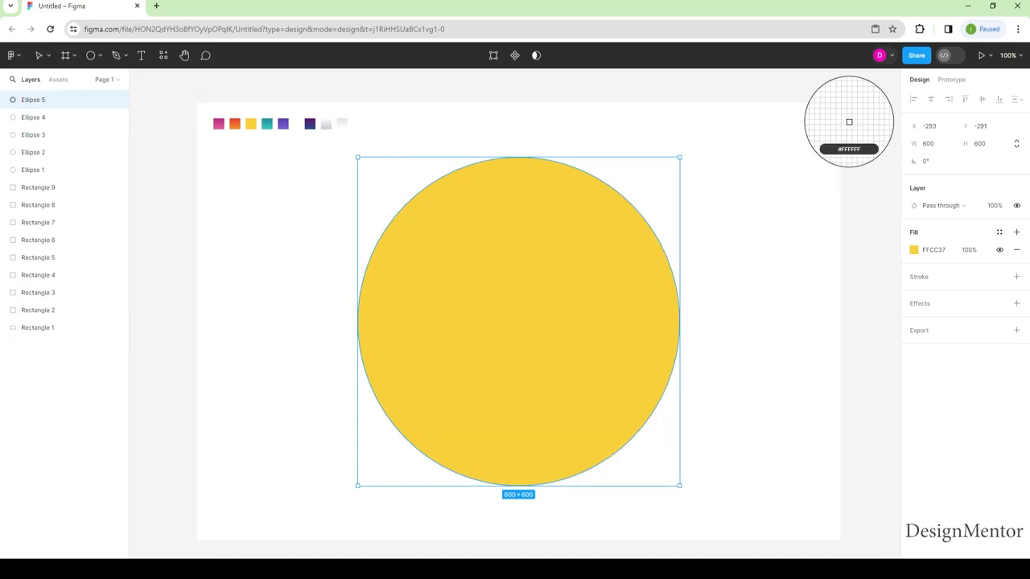
{"action": "left_click", "coordinate": [282, 123]}
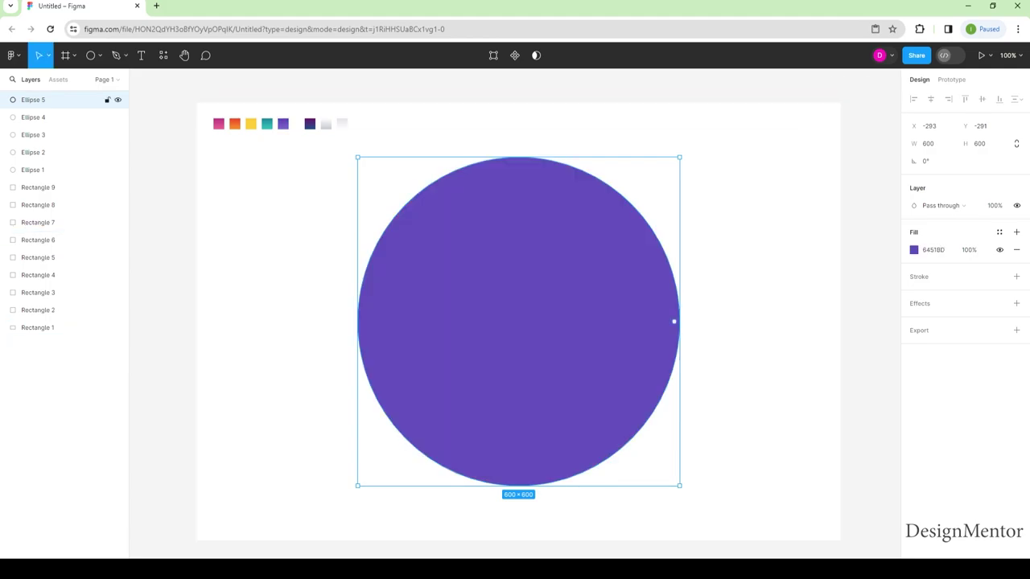
{"action": "mouse_move", "coordinate": [48, 327]}
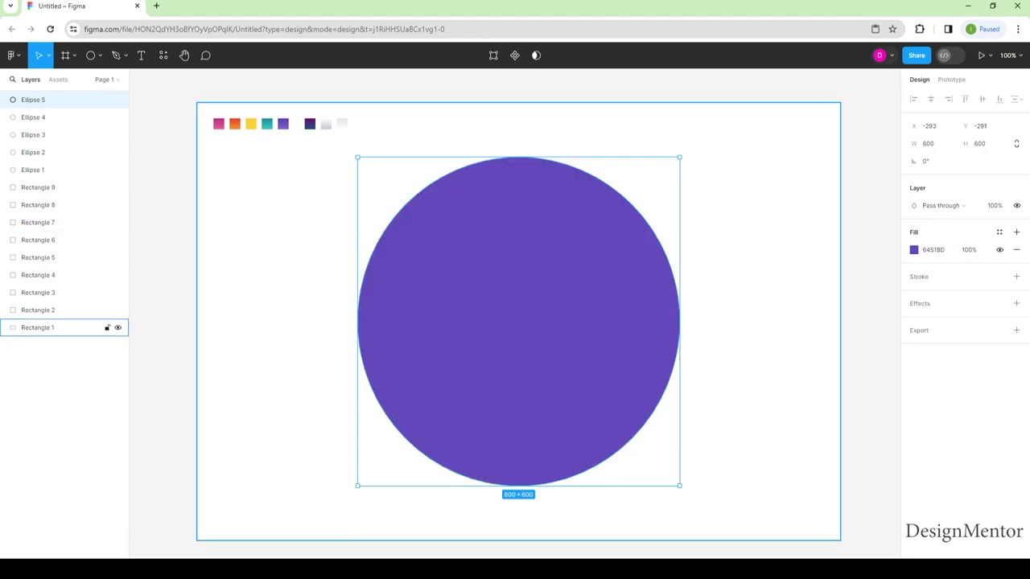
{"action": "key", "text": "Escape"}
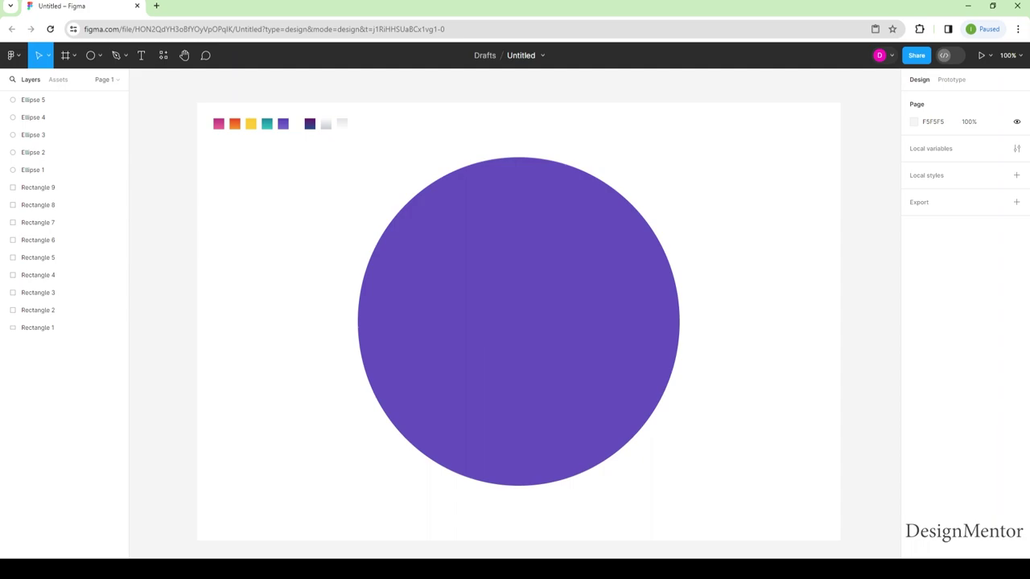
- Turn Ellipse 5 into a narrow purple wedge with a 7% sweep at the upper left
{"action": "left_click", "coordinate": [49, 99]}
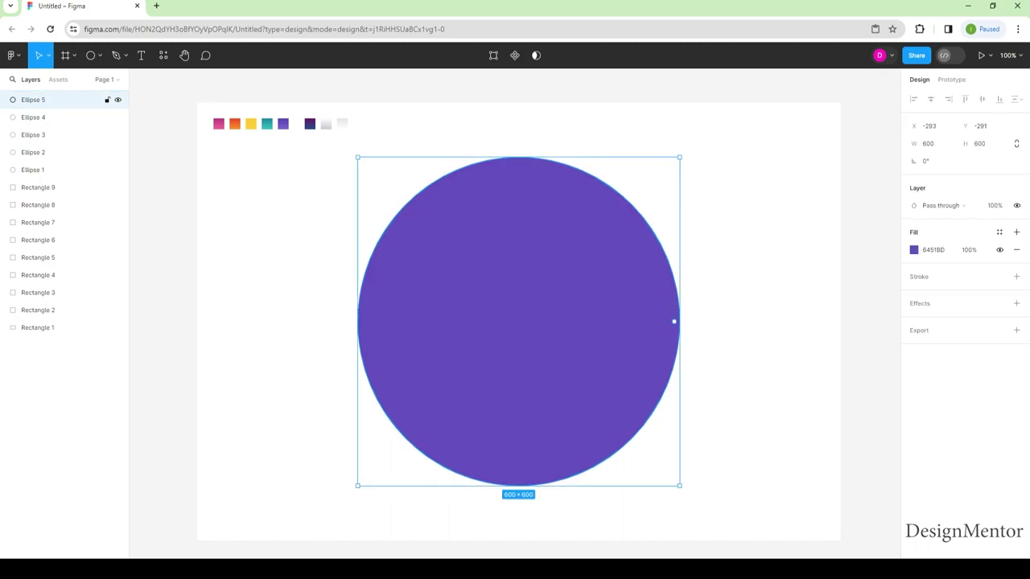
{"action": "mouse_move", "coordinate": [674, 321]}
{"action": "left_mouse_down"}
{"action": "mouse_move", "coordinate": [473, 188]}
{"action": "mouse_move", "coordinate": [432, 211]}
{"action": "left_mouse_up"}
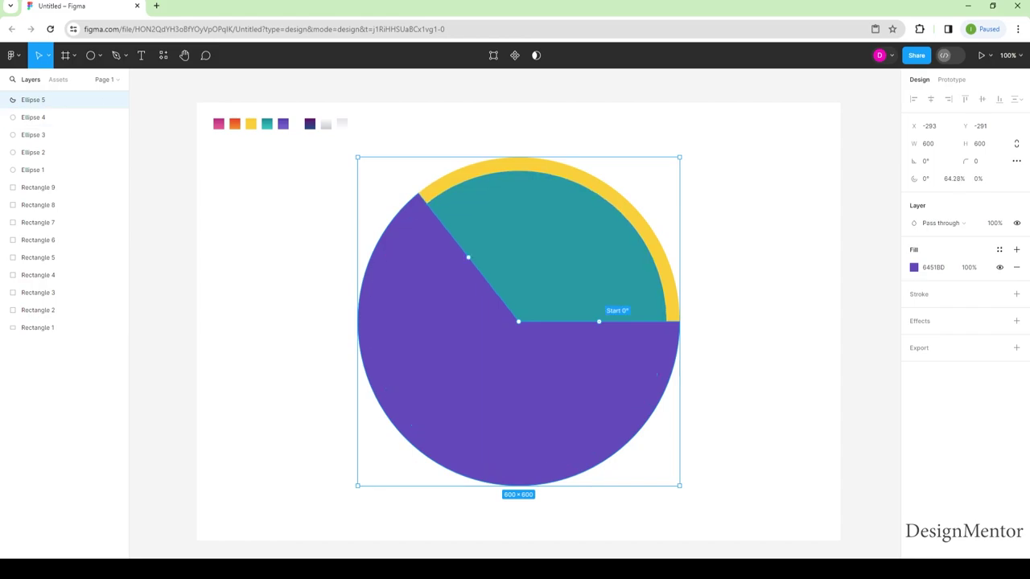
{"action": "mouse_move", "coordinate": [599, 321]}
{"action": "left_mouse_down"}
{"action": "mouse_move", "coordinate": [572, 356]}
{"action": "mouse_move", "coordinate": [501, 351]}
{"action": "mouse_move", "coordinate": [455, 324]}
{"action": "mouse_move", "coordinate": [451, 276]}
{"action": "left_mouse_up"}
{"action": "mouse_move", "coordinate": [525, 403]}
{"action": "left_mouse_down"}
{"action": "mouse_move", "coordinate": [483, 237]}
{"action": "mouse_move", "coordinate": [477, 251]}
{"action": "left_mouse_up"}
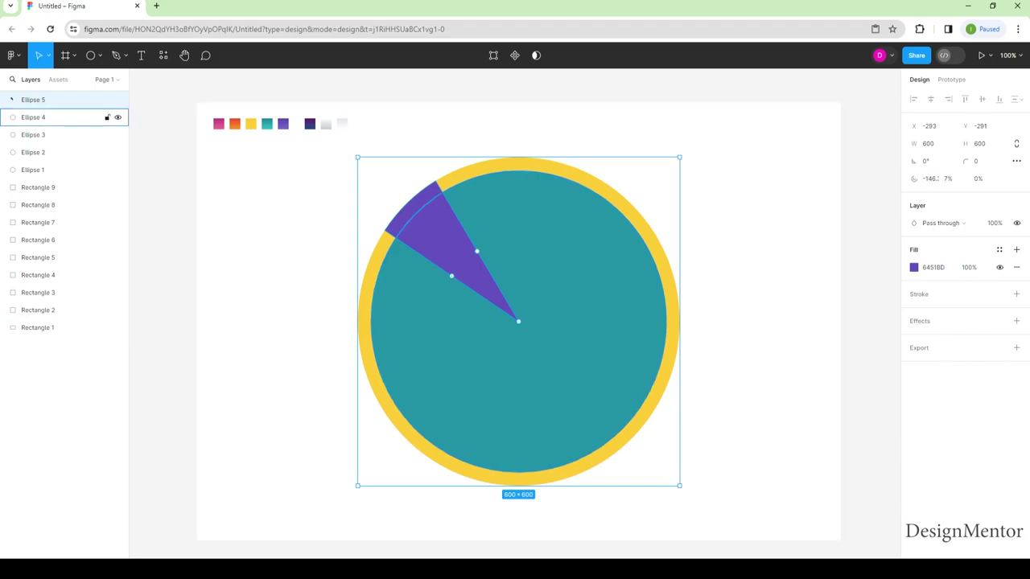
- Trim Ellipse 4 into an 18.5% teal wedge just below the purple wedge
{"action": "left_click", "coordinate": [48, 118]}
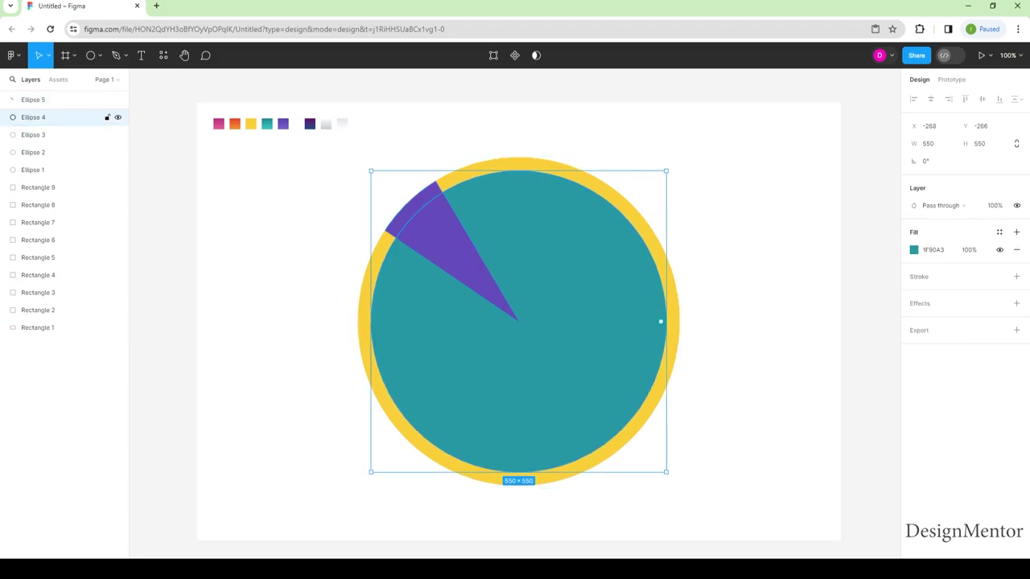
{"action": "mouse_move", "coordinate": [661, 322]}
{"action": "left_mouse_down"}
{"action": "mouse_move", "coordinate": [450, 352]}
{"action": "mouse_move", "coordinate": [444, 271]}
{"action": "left_mouse_up"}
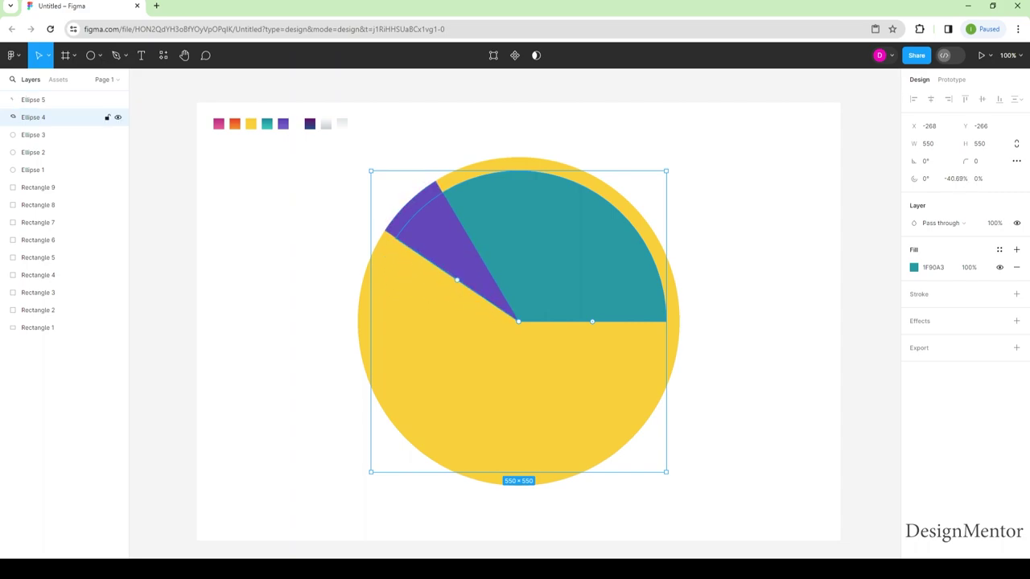
{"action": "mouse_move", "coordinate": [592, 321]}
{"action": "left_mouse_down"}
{"action": "mouse_move", "coordinate": [593, 284]}
{"action": "mouse_move", "coordinate": [515, 211]}
{"action": "mouse_move", "coordinate": [462, 229]}
{"action": "mouse_move", "coordinate": [437, 257]}
{"action": "mouse_move", "coordinate": [457, 279]}
{"action": "left_mouse_up"}
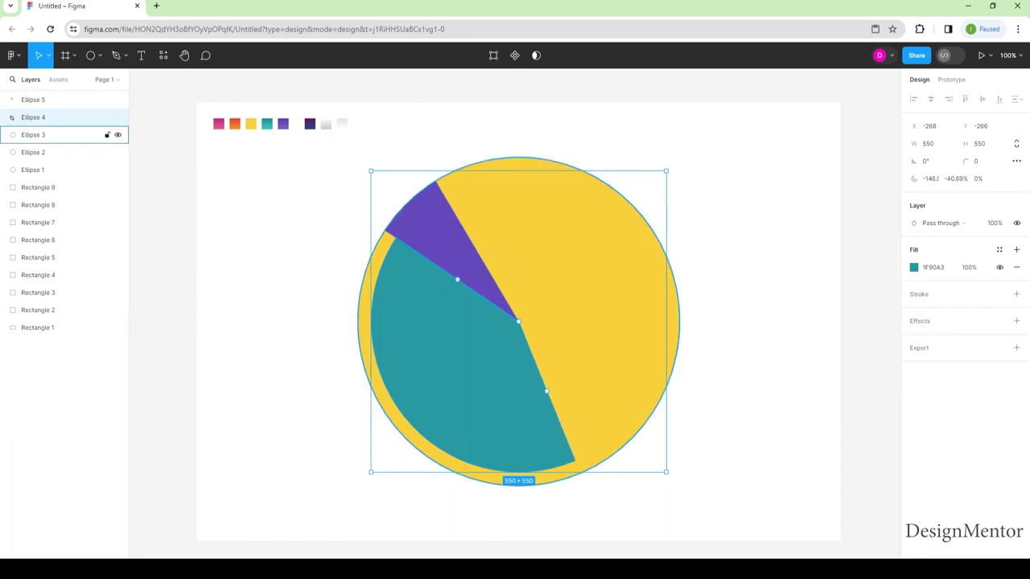
{"action": "mouse_move", "coordinate": [546, 392]}
{"action": "left_mouse_down"}
{"action": "mouse_move", "coordinate": [494, 376]}
{"action": "mouse_move", "coordinate": [478, 347]}
{"action": "left_mouse_up"}
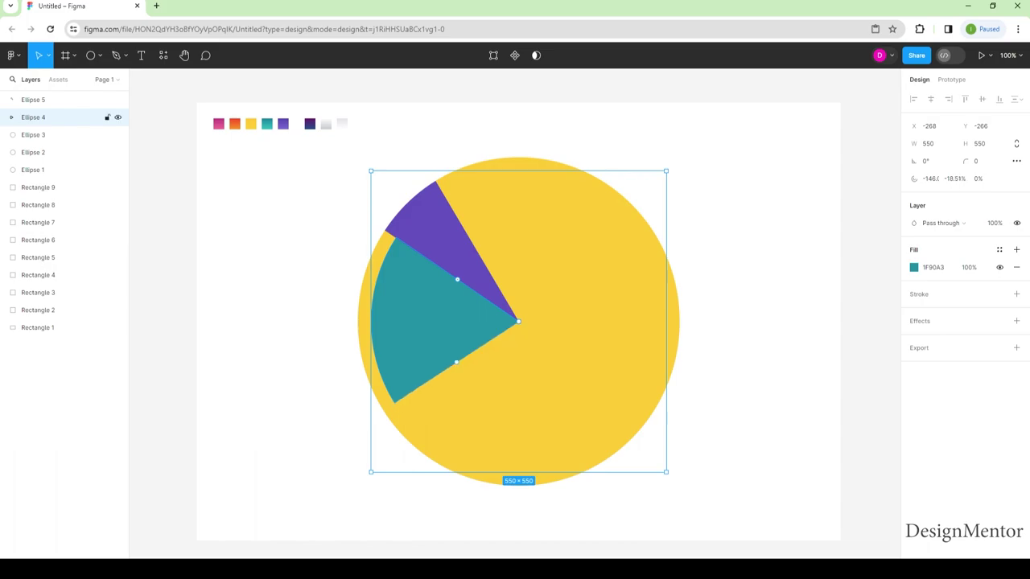
{"action": "left_click", "coordinate": [37, 327]}
{"action": "left_click", "coordinate": [33, 135]}
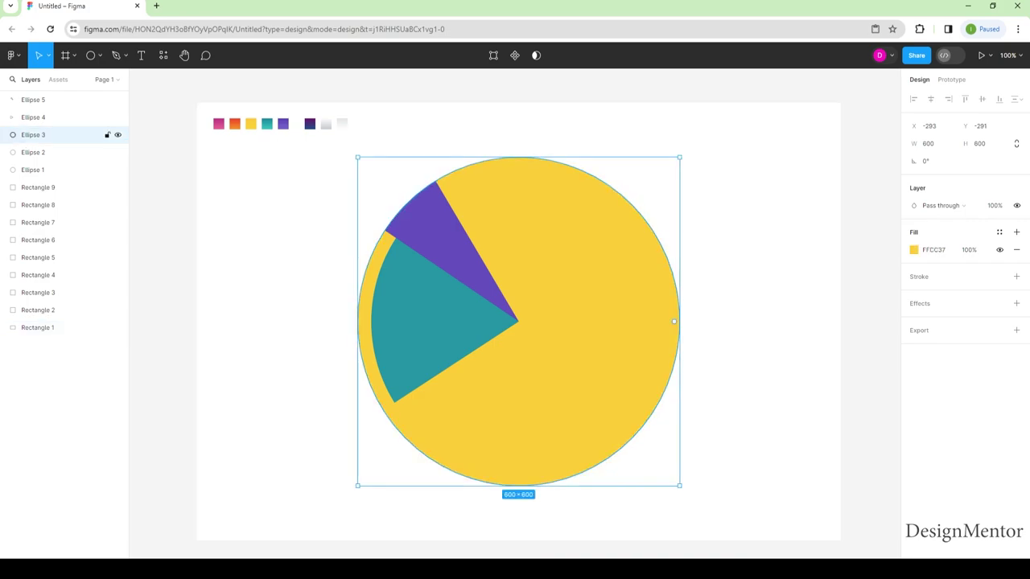
- Shape Ellipse 3 into a yellow 25% sweep wedge in the lower left, undoing a stray move
{"action": "mouse_move", "coordinate": [674, 321]}
{"action": "left_mouse_down"}
{"action": "mouse_move", "coordinate": [658, 246]}
{"action": "mouse_move", "coordinate": [403, 395]}
{"action": "mouse_move", "coordinate": [451, 365]}
{"action": "left_mouse_up"}
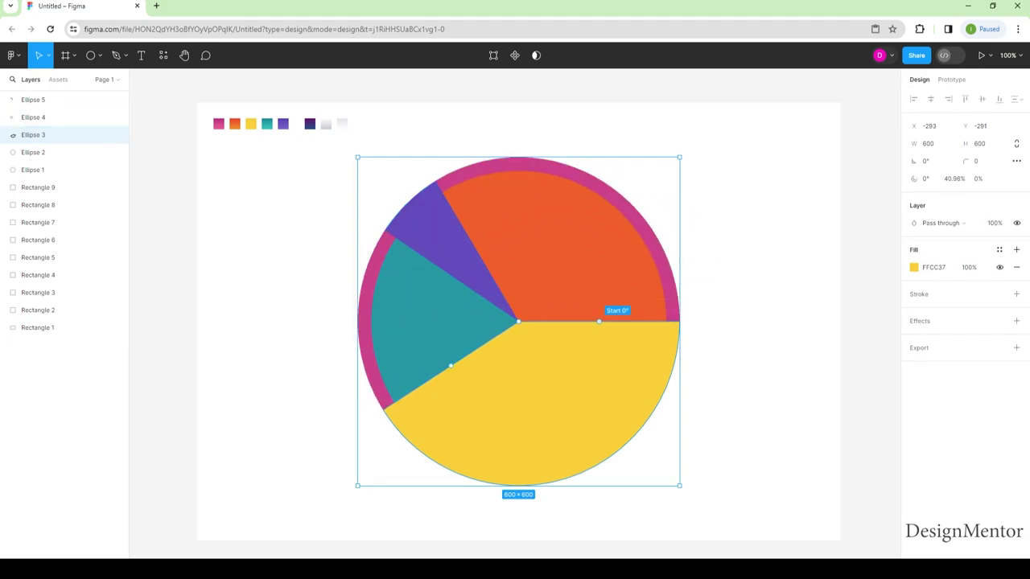
{"action": "mouse_move", "coordinate": [599, 321]}
{"action": "left_mouse_down"}
{"action": "mouse_move", "coordinate": [592, 346]}
{"action": "mouse_move", "coordinate": [563, 372]}
{"action": "mouse_move", "coordinate": [518, 390]}
{"action": "mouse_move", "coordinate": [471, 353]}
{"action": "left_mouse_up"}
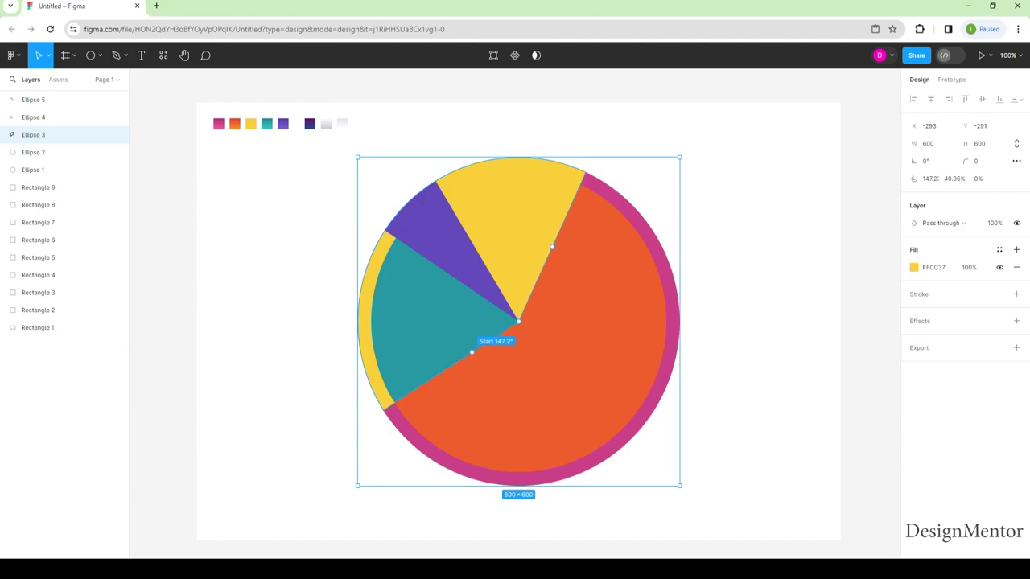
{"action": "mouse_move", "coordinate": [523, 211]}
{"action": "left_mouse_down"}
{"action": "mouse_move", "coordinate": [411, 217]}
{"action": "mouse_move", "coordinate": [362, 242]}
{"action": "left_mouse_up"}
{"action": "key", "text": "ctrl+z"}
{"action": "left_click", "coordinate": [38, 327]}
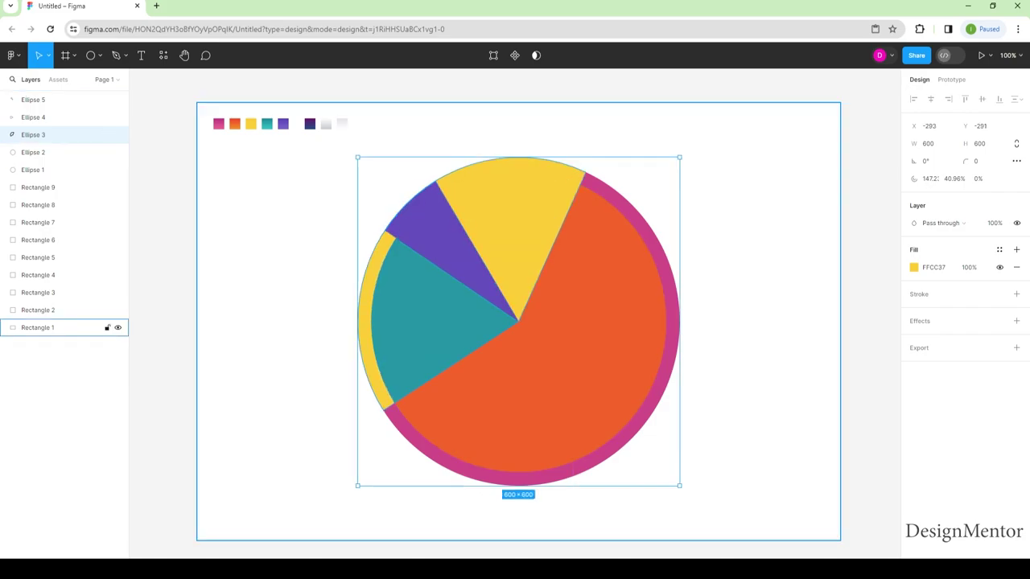
{"action": "left_click", "coordinate": [49, 135]}
{"action": "left_click", "coordinate": [38, 327]}
{"action": "left_click", "coordinate": [49, 134]}
{"action": "mouse_move", "coordinate": [552, 247]}
{"action": "left_mouse_down"}
{"action": "mouse_move", "coordinate": [471, 427]}
{"action": "mouse_move", "coordinate": [552, 410]}
{"action": "mouse_move", "coordinate": [559, 385]}
{"action": "left_mouse_up"}
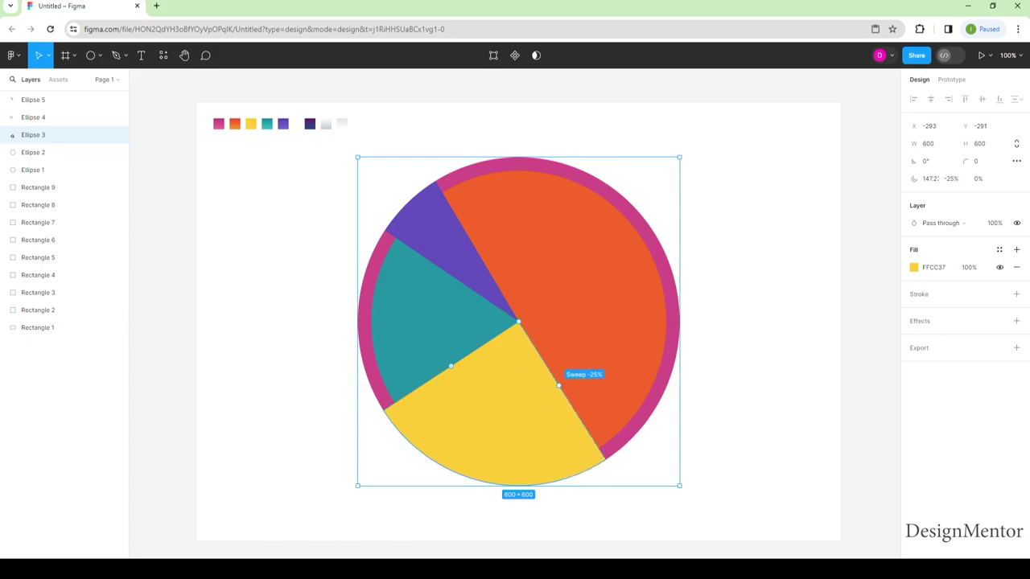
{"action": "left_click_drag", "start_coordinate": [559, 385], "coordinate": [557, 385]}
{"action": "key", "text": "Escape"}
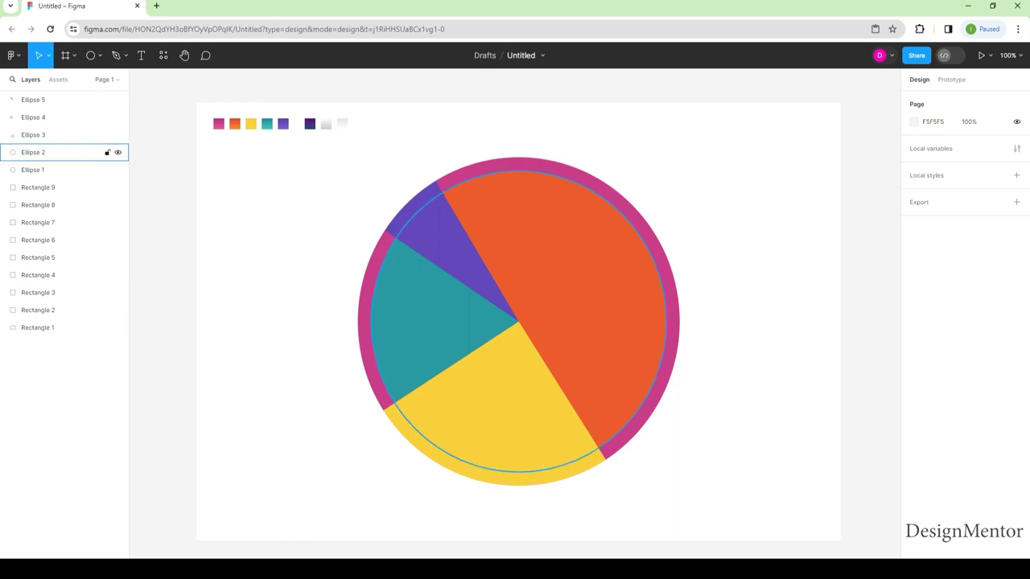
- Make Ellipse 2 an orange 15.88% wedge starting at 0° in the lower right
{"action": "left_click", "coordinate": [56, 152]}
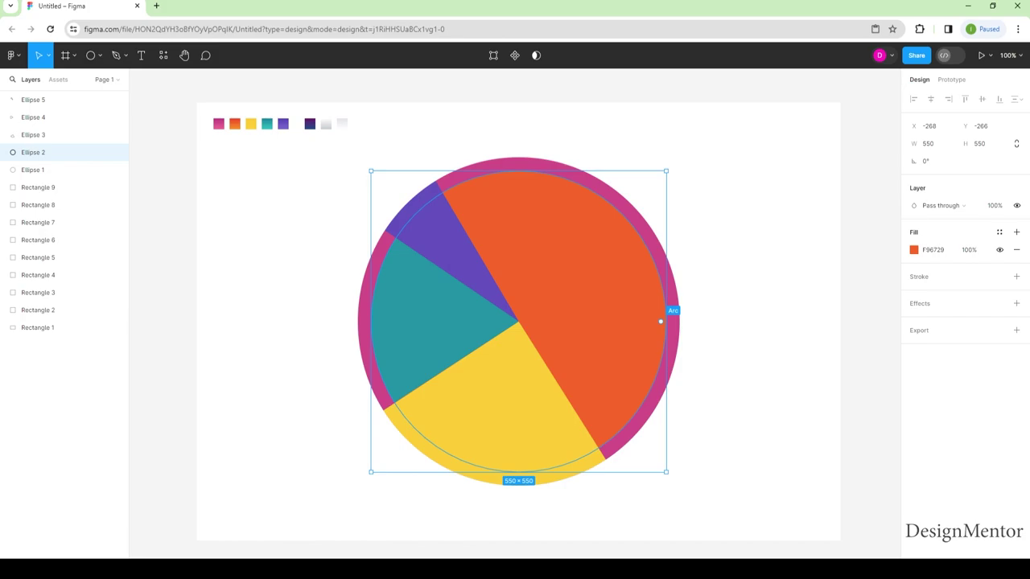
{"action": "mouse_move", "coordinate": [660, 321]}
{"action": "left_mouse_down"}
{"action": "mouse_move", "coordinate": [527, 440]}
{"action": "mouse_move", "coordinate": [576, 415]}
{"action": "left_mouse_up"}
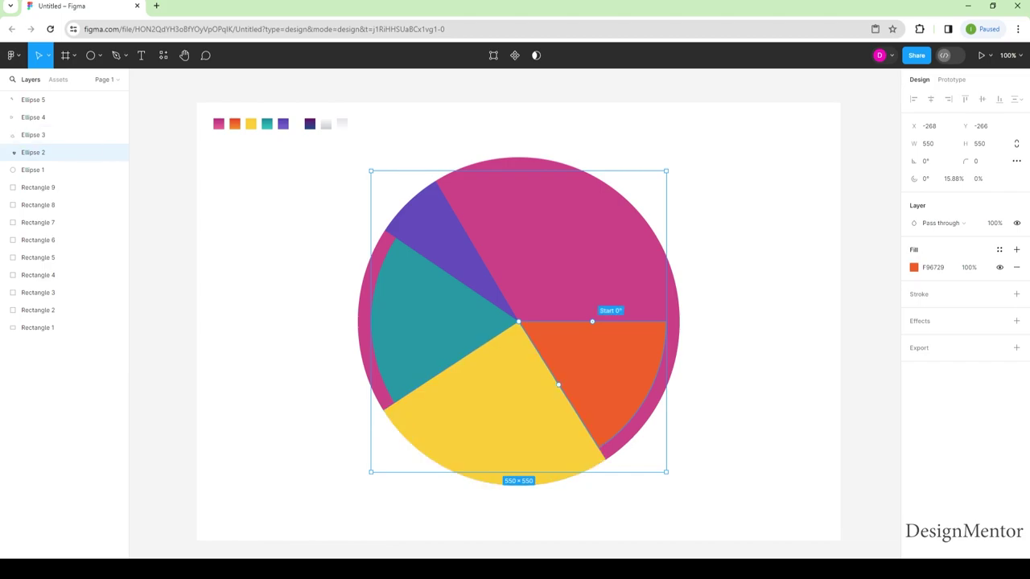
{"action": "mouse_move", "coordinate": [593, 322]}
{"action": "left_mouse_down"}
{"action": "mouse_move", "coordinate": [582, 267]}
{"action": "mouse_move", "coordinate": [592, 321]}
{"action": "left_mouse_up"}
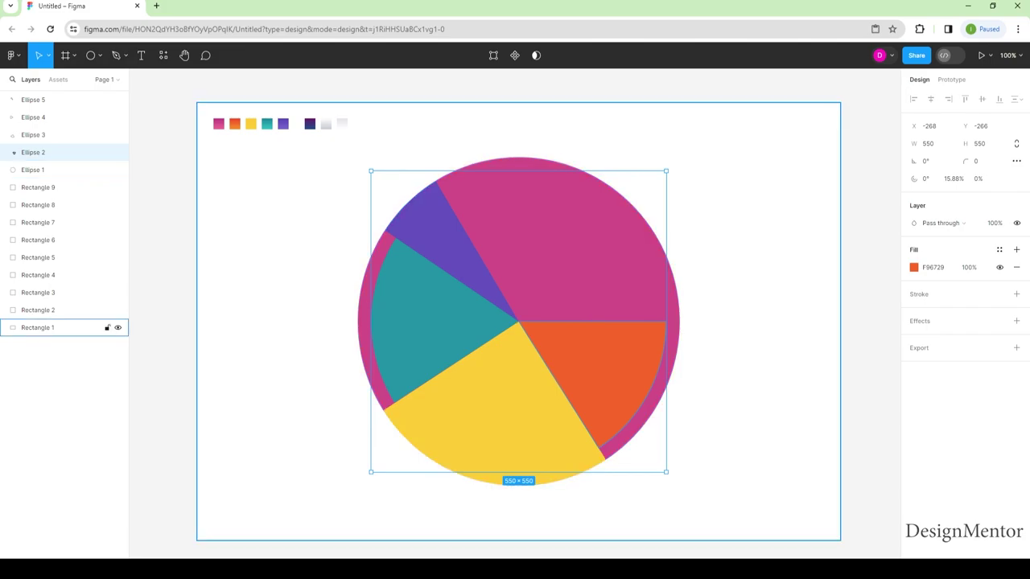
{"action": "key", "text": "Escape"}
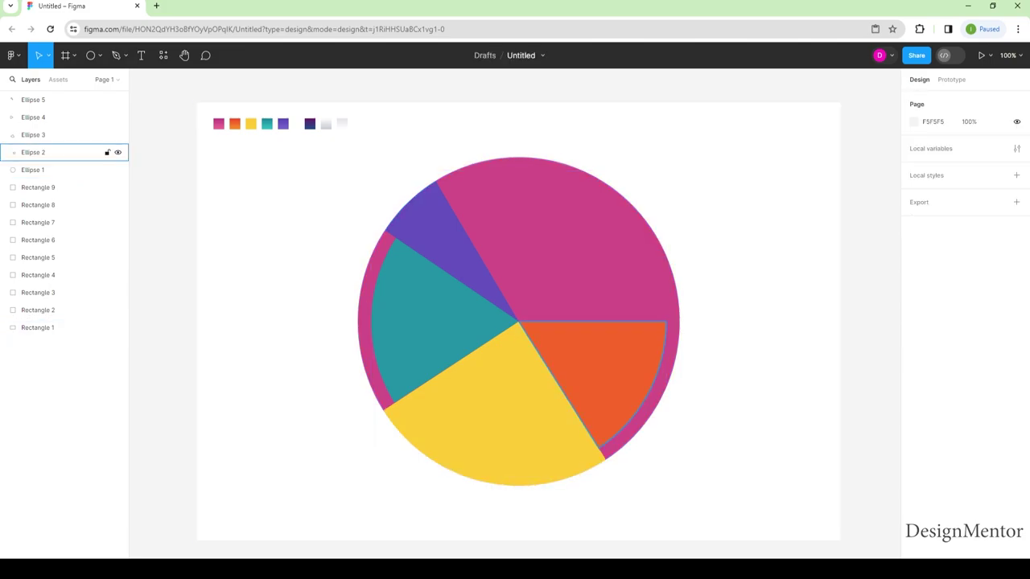
- Lock the white background Rectangle 1
{"action": "left_click", "coordinate": [38, 328]}
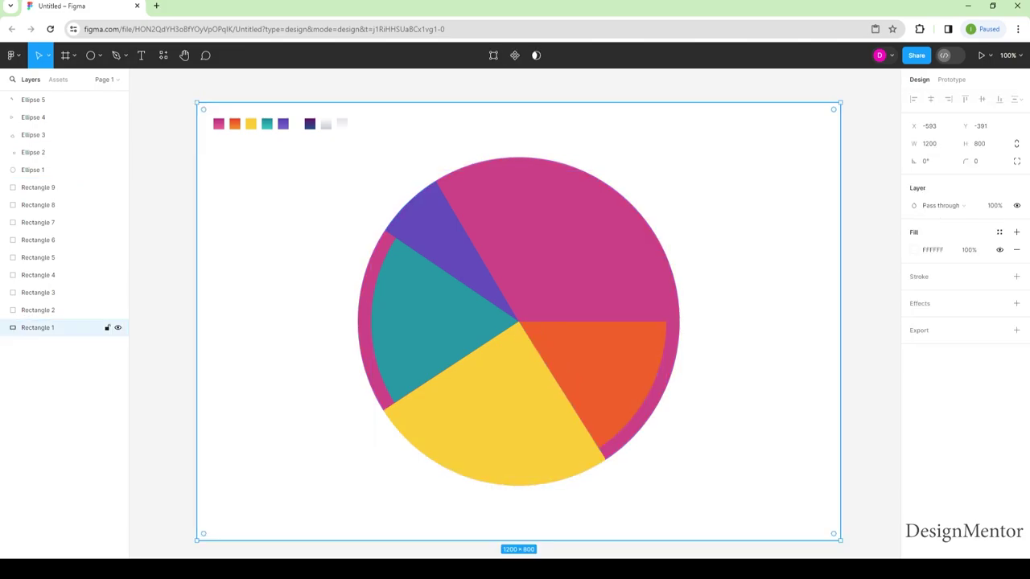
{"action": "right_click", "coordinate": [741, 214]}
{"action": "left_click", "coordinate": [796, 474]}
{"action": "left_click", "coordinate": [33, 152]}
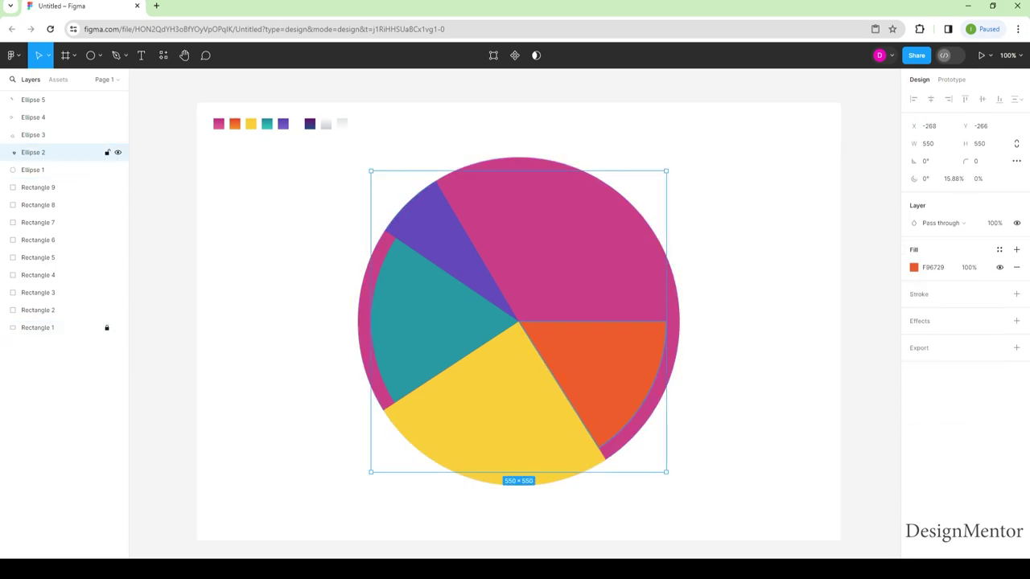
{"action": "left_click", "coordinate": [33, 169]}
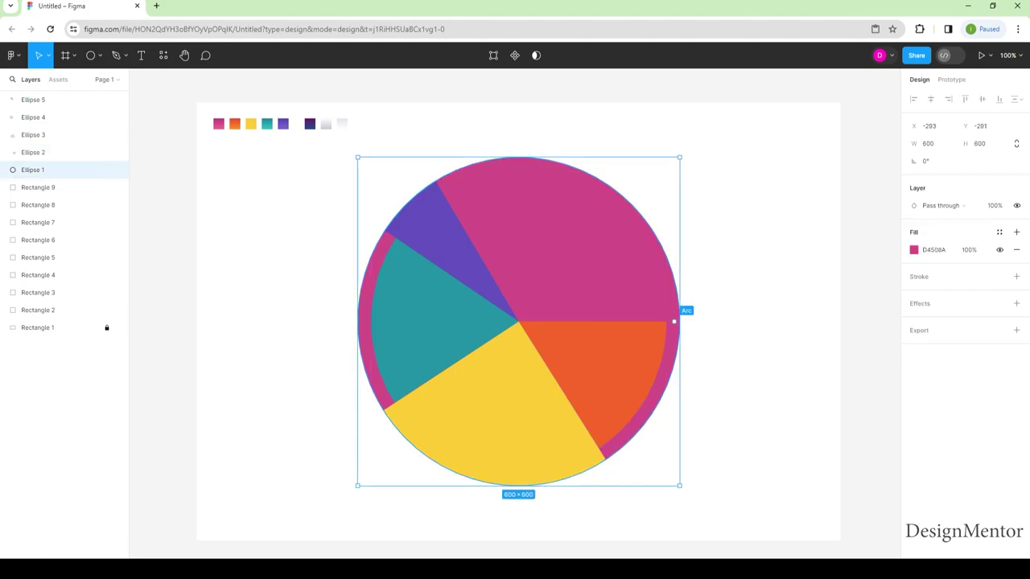
- Cut the pink circle into an arc at the top right, reaching down to the orange slice
{"action": "mouse_move", "coordinate": [674, 322]}
{"action": "left_mouse_down"}
{"action": "mouse_move", "coordinate": [652, 251]}
{"action": "mouse_move", "coordinate": [666, 264]}
{"action": "left_mouse_up"}
{"action": "mouse_move", "coordinate": [599, 322]}
{"action": "left_mouse_down"}
{"action": "mouse_move", "coordinate": [584, 349]}
{"action": "mouse_move", "coordinate": [593, 349]}
{"action": "mouse_move", "coordinate": [479, 393]}
{"action": "left_mouse_up"}
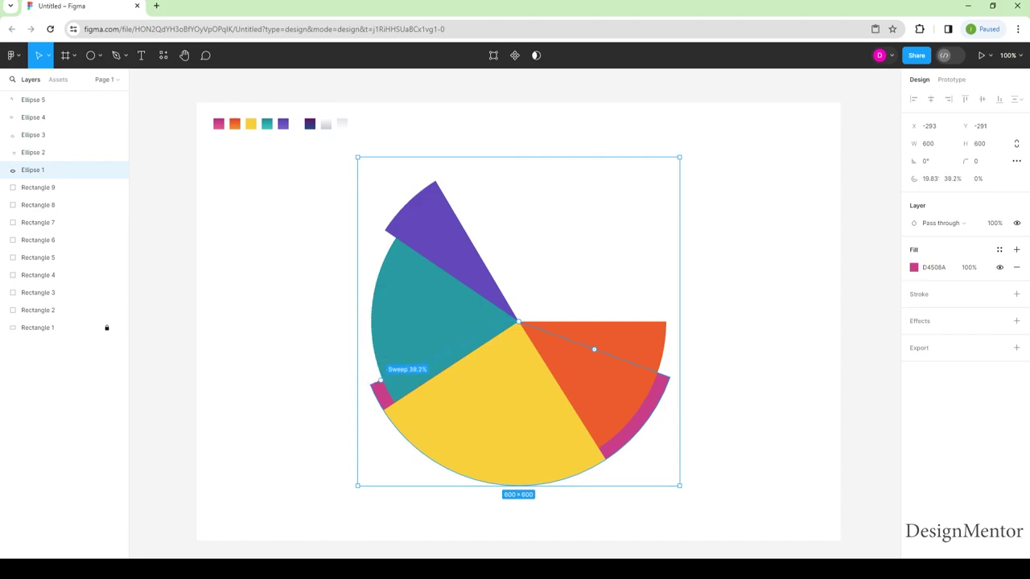
{"action": "left_click_drag", "start_coordinate": [593, 349], "coordinate": [466, 229]}
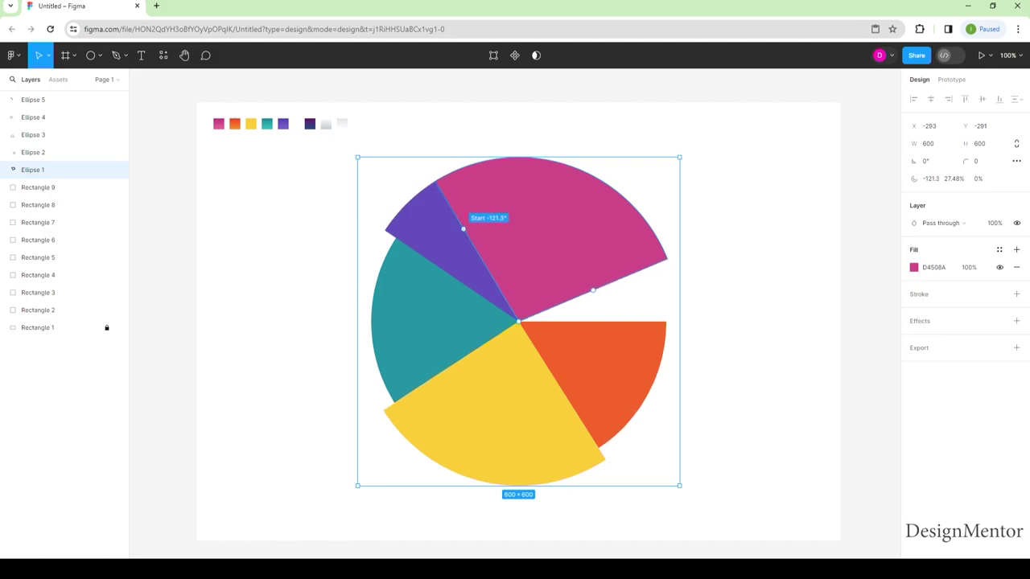
{"action": "left_click_drag", "start_coordinate": [592, 290], "coordinate": [603, 320]}
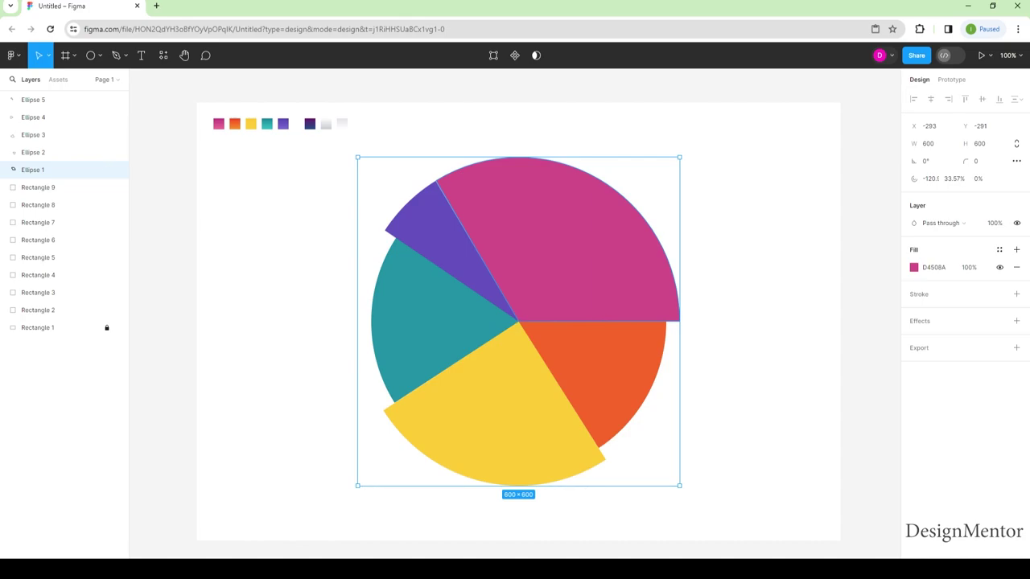
- Fine-tune the pink wedge to start at -121.2° with a sweep of about 34%
{"action": "key", "text": "Escape"}
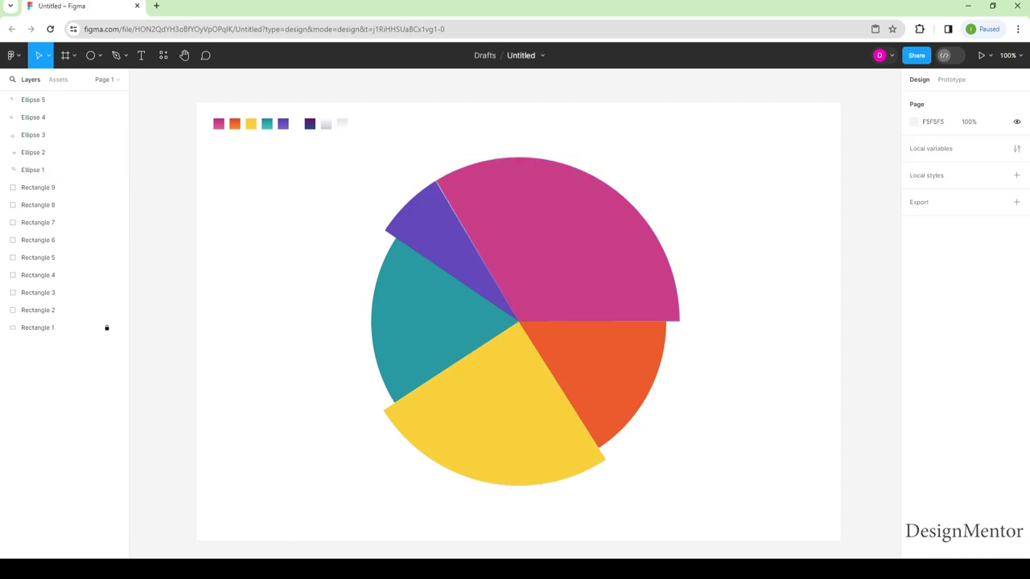
{"action": "left_click", "coordinate": [33, 170]}
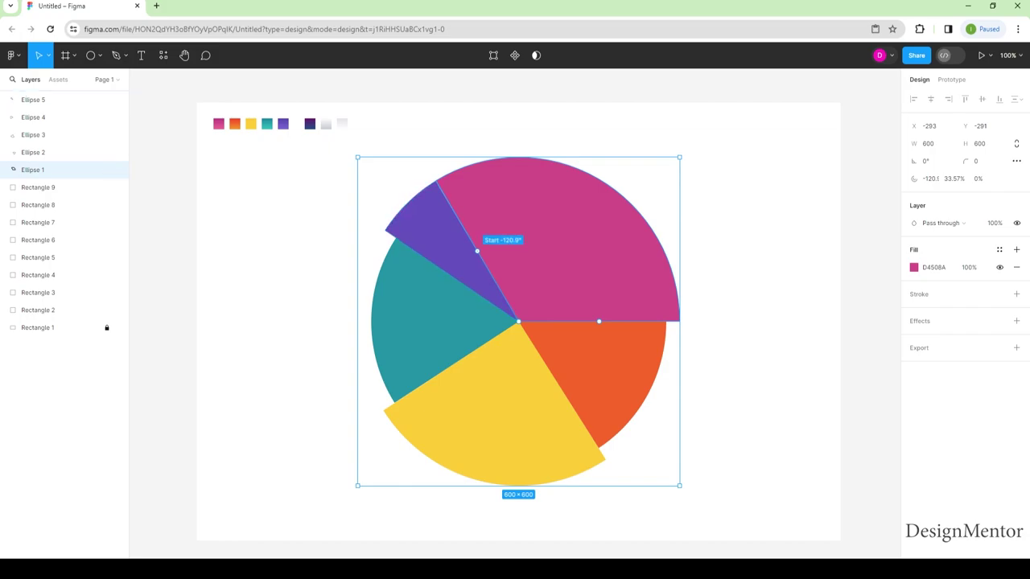
{"action": "left_click_drag", "start_coordinate": [477, 251], "coordinate": [475, 249]}
{"action": "key", "text": "Escape"}
{"action": "left_click", "coordinate": [477, 249]}
{"action": "left_click_drag", "start_coordinate": [477, 251], "coordinate": [453, 214]}
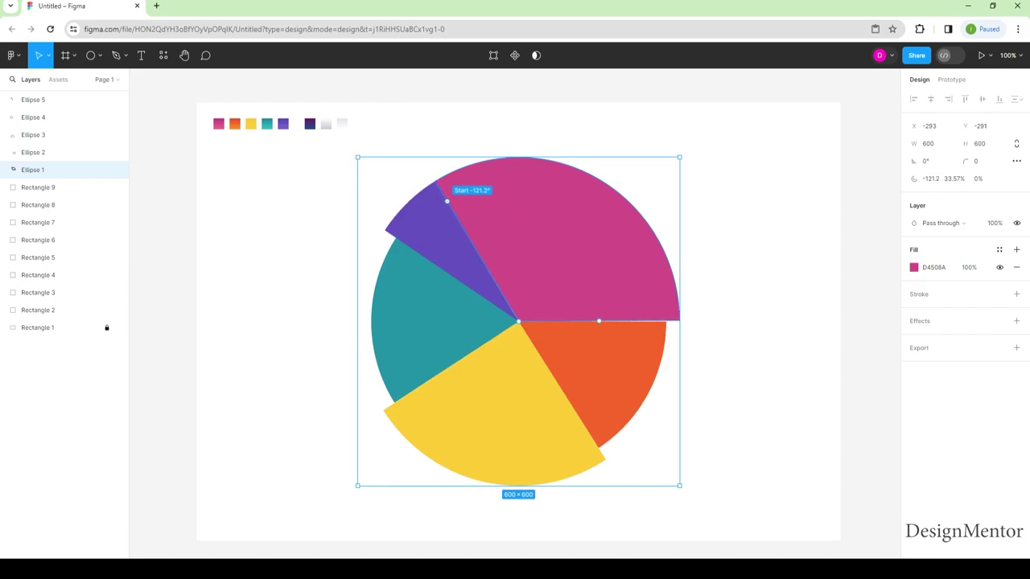
{"action": "left_click_drag", "start_coordinate": [454, 214], "coordinate": [447, 200]}
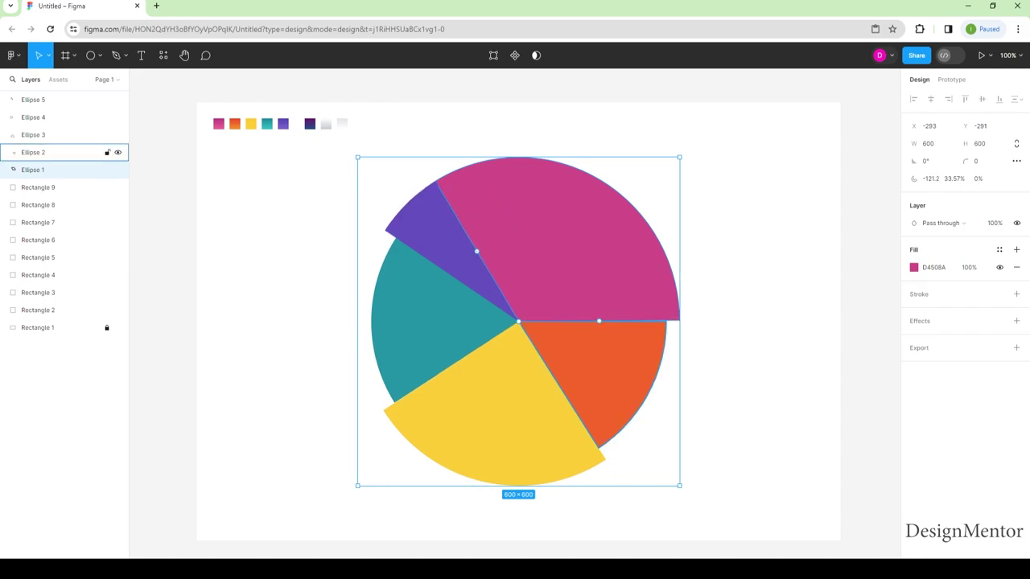
{"action": "key", "text": "Escape"}
{"action": "left_click", "coordinate": [64, 170]}
{"action": "left_click_drag", "start_coordinate": [598, 321], "coordinate": [679, 321]}
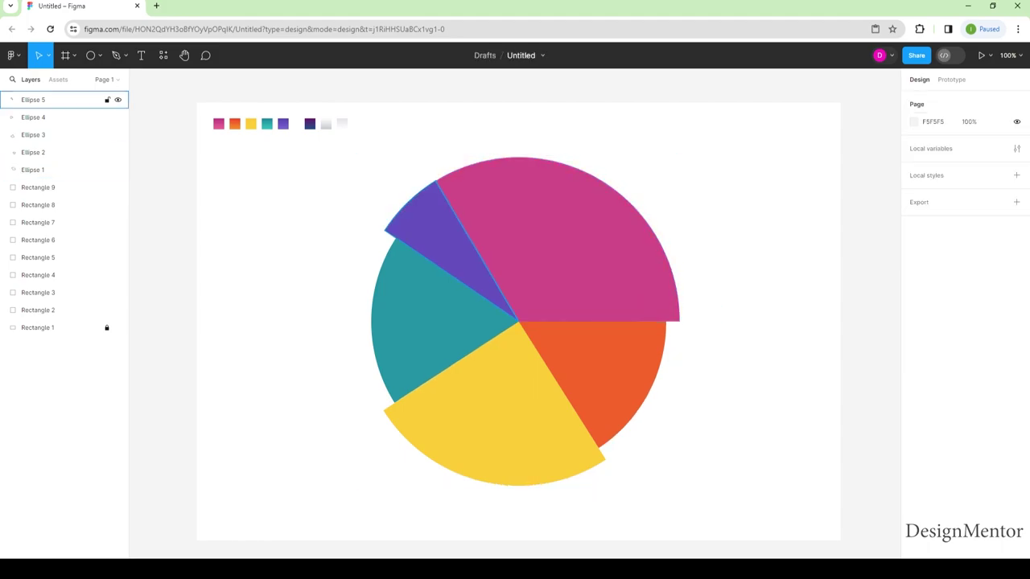
- Resize the purple wedge Ellipse 5 to 580×580
{"action": "left_click", "coordinate": [48, 99]}
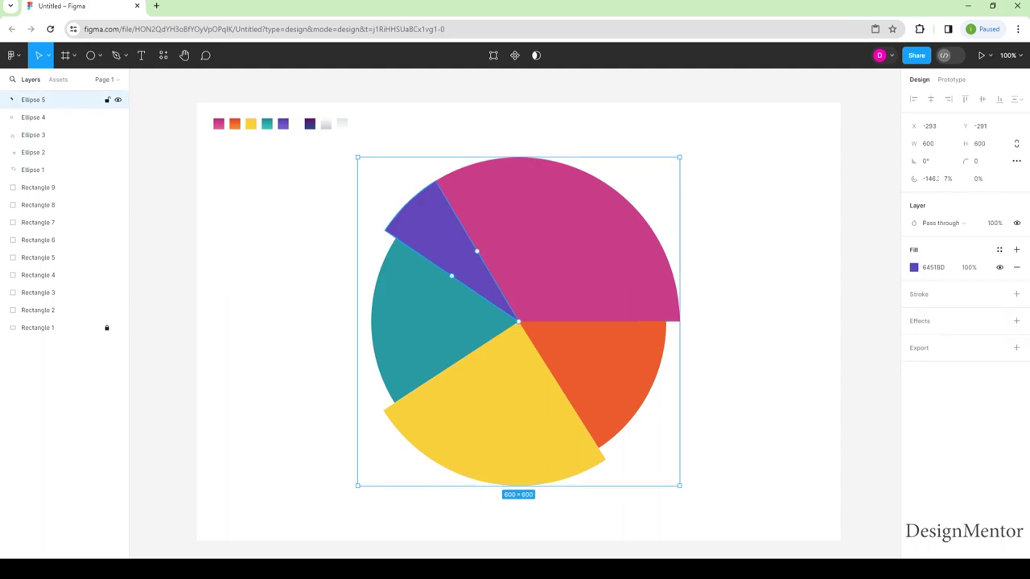
{"action": "left_click", "coordinate": [934, 143]}
{"action": "type", "text": "580"}
{"action": "key", "text": "Tab"}
{"action": "type", "text": "580"}
{"action": "key", "text": "Return"}
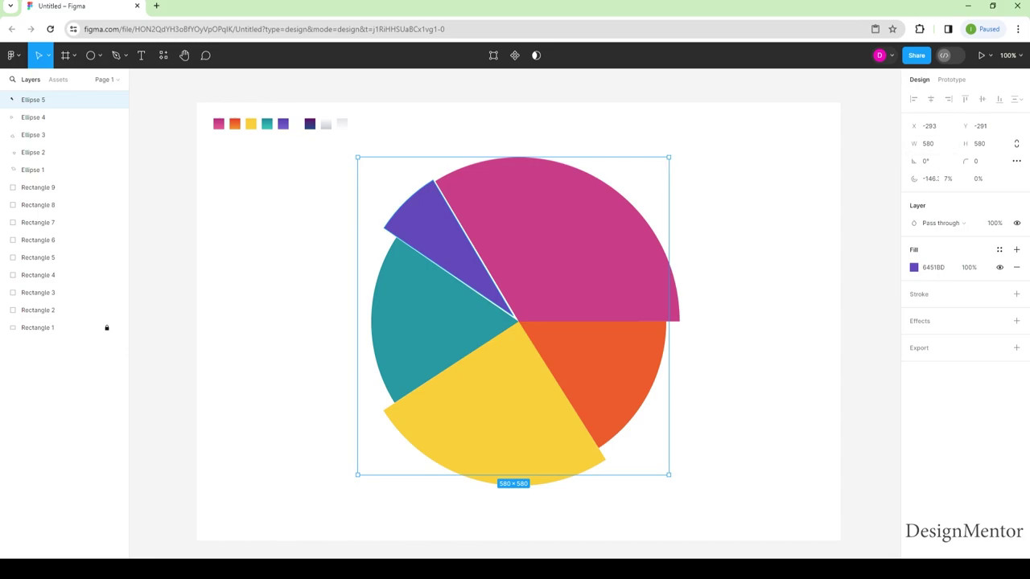
- Shift the purple wedge slightly down-right so it sits snugly among the slices
{"action": "key", "text": "Escape"}
{"action": "left_click", "coordinate": [65, 99]}
{"action": "left_click_drag", "start_coordinate": [451, 234], "coordinate": [460, 243]}
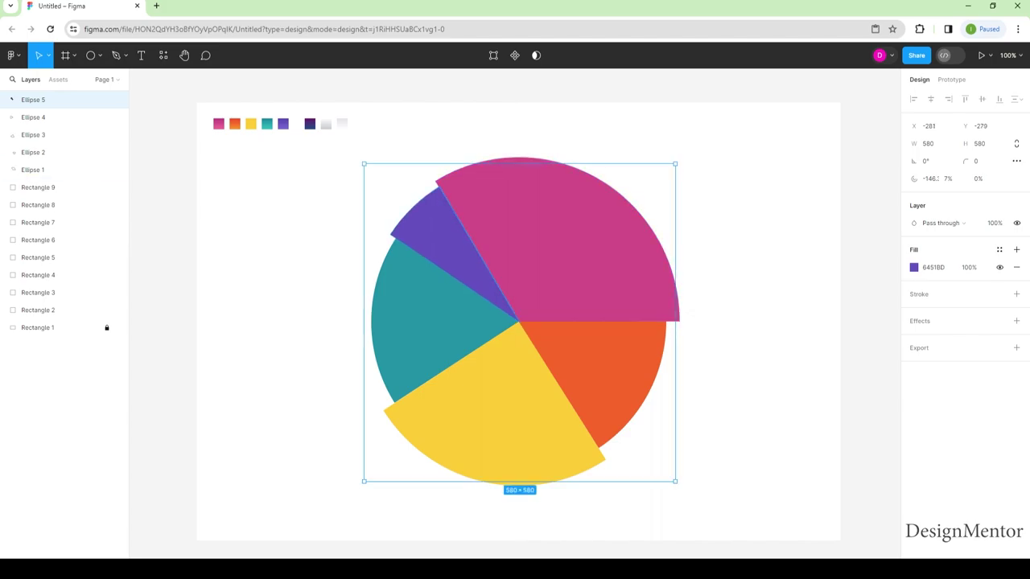
{"action": "key", "text": "Escape"}
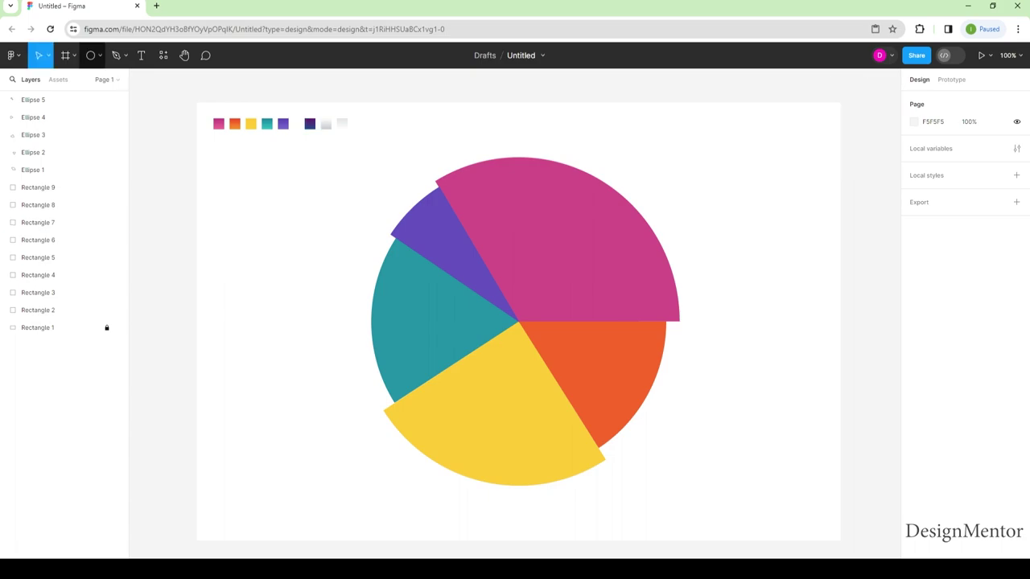
- Add a new circle and size it to 200×200, after first trying 300×300
{"action": "key", "text": "o"}
{"action": "left_click", "coordinate": [513, 251]}
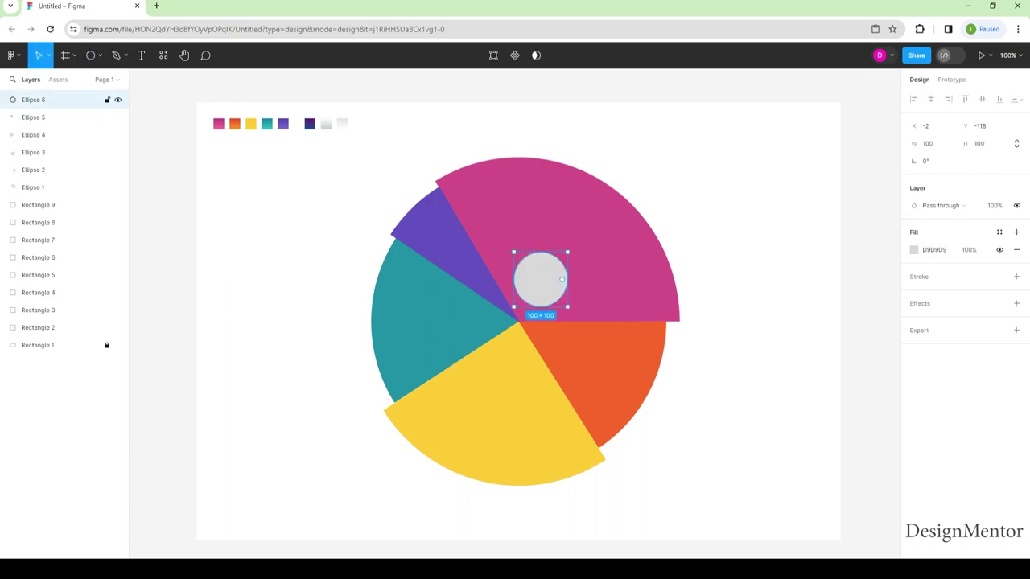
{"action": "left_click", "coordinate": [929, 143]}
{"action": "type", "text": "300"}
{"action": "key", "text": "Tab"}
{"action": "type", "text": "300"}
{"action": "key", "text": "Return"}
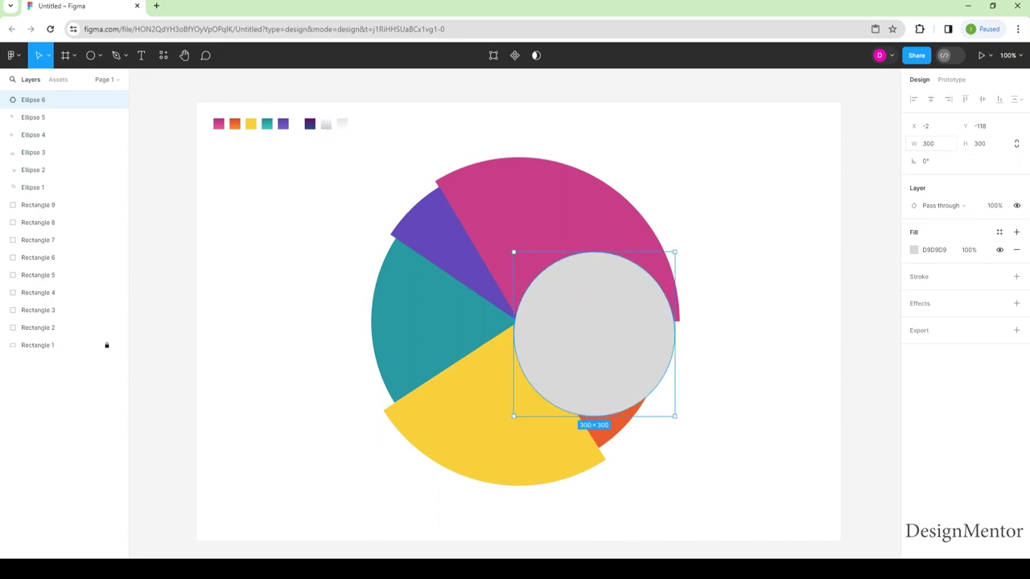
{"action": "left_click", "coordinate": [928, 143]}
{"action": "type", "text": "2"}
{"action": "type", "text": "00"}
{"action": "key", "text": "Tab"}
{"action": "type", "text": "200"}
{"action": "key", "text": "Return"}
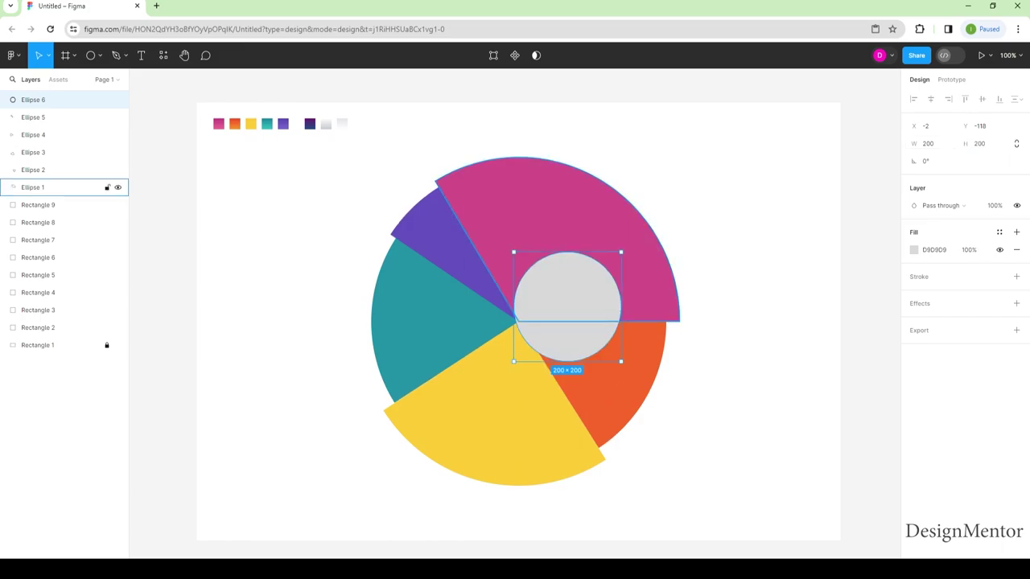
- Centre the circle on the pie, fill it dark purple 592972, and duplicate it
{"action": "mouse_move", "coordinate": [616, 307]}
{"action": "left_mouse_down"}
{"action": "mouse_move", "coordinate": [570, 312]}
{"action": "mouse_move", "coordinate": [553, 324]}
{"action": "left_mouse_up"}
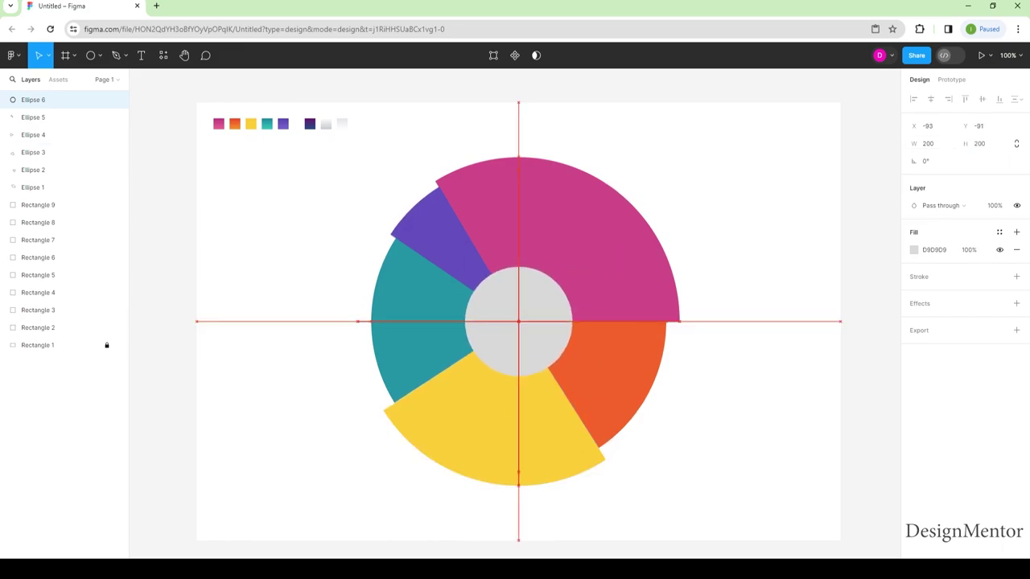
{"action": "key", "text": "i"}
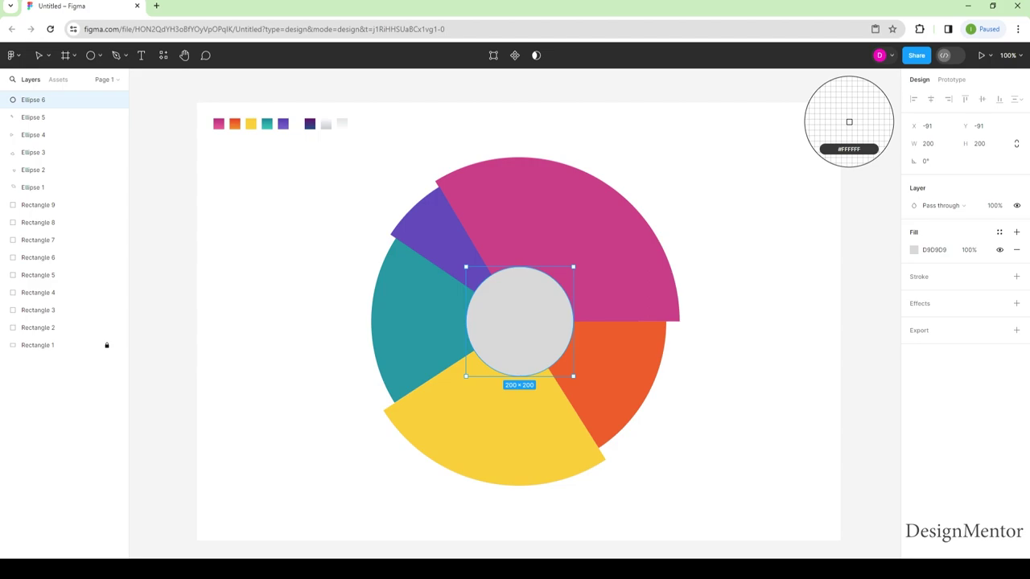
{"action": "left_click", "coordinate": [309, 123]}
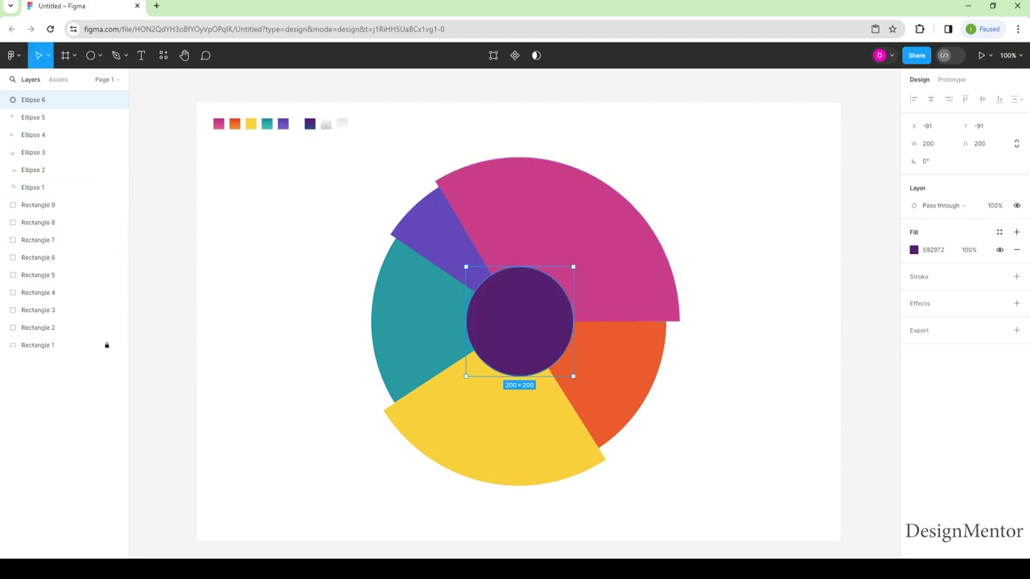
{"action": "key", "text": "Escape"}
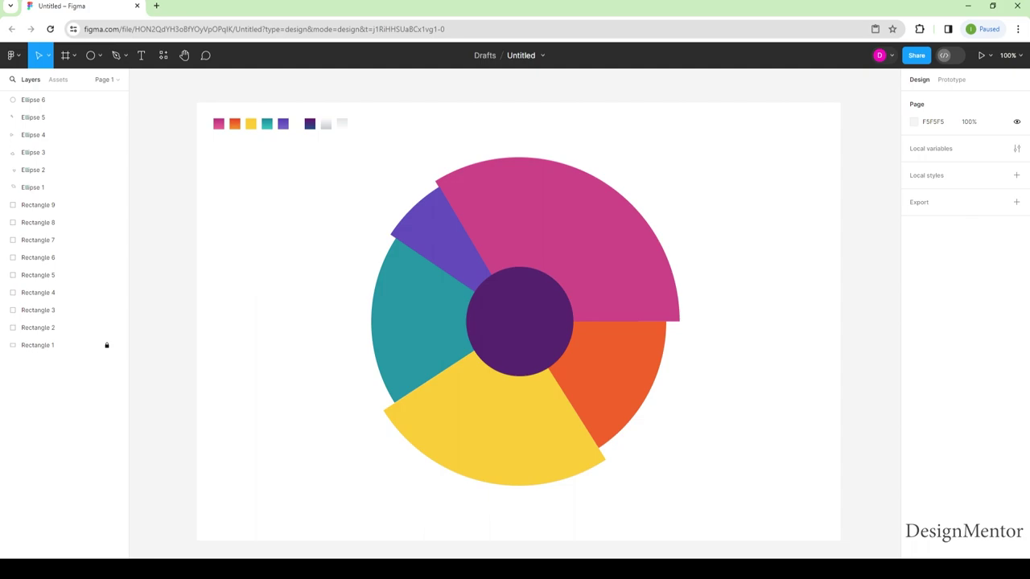
{"action": "left_click", "coordinate": [33, 100]}
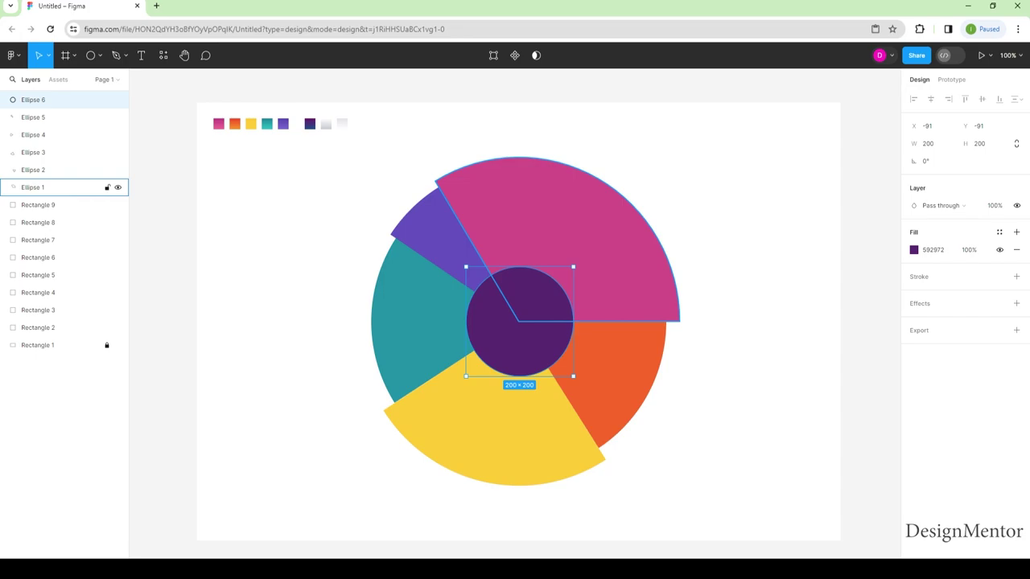
{"action": "key", "text": "ctrl+d"}
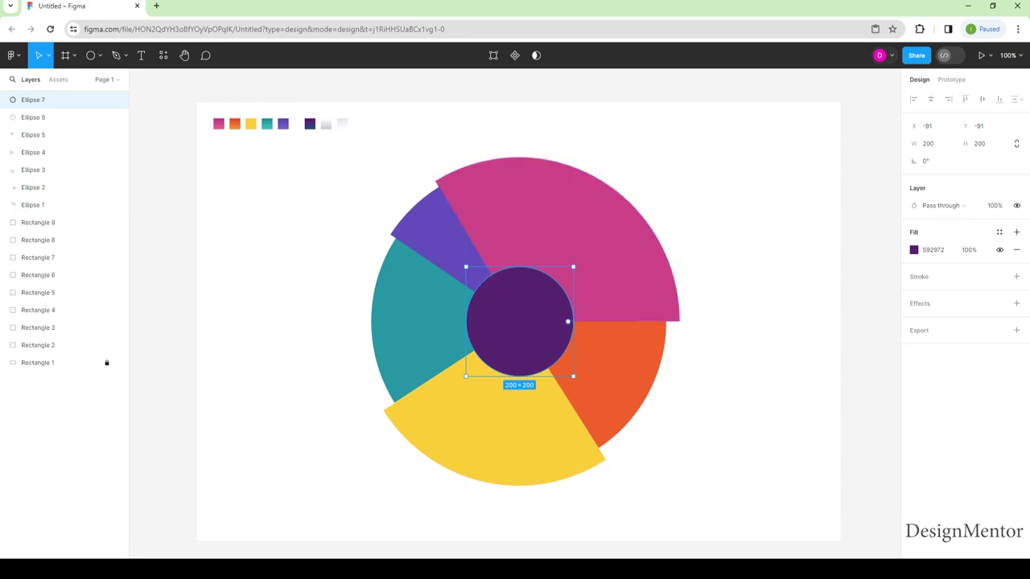
- Fill the duplicate circle with a sampled light grey, trying sizes 180 and then 150
{"action": "key", "text": "i"}
{"action": "left_click", "coordinate": [848, 121]}
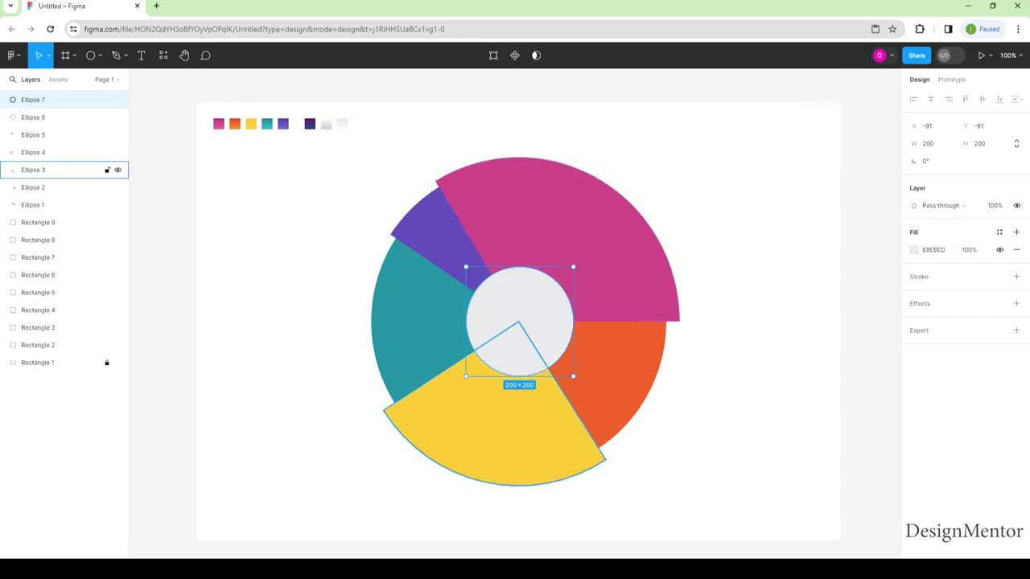
{"action": "left_click", "coordinate": [930, 143]}
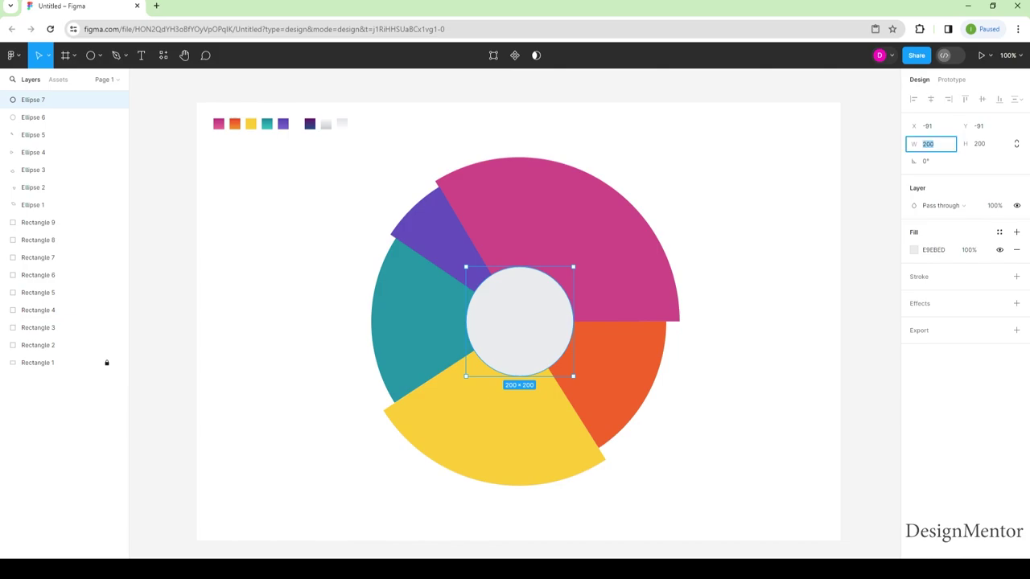
{"action": "type", "text": "180"}
{"action": "key", "text": "Tab"}
{"action": "type", "text": "180"}
{"action": "key", "text": "Return"}
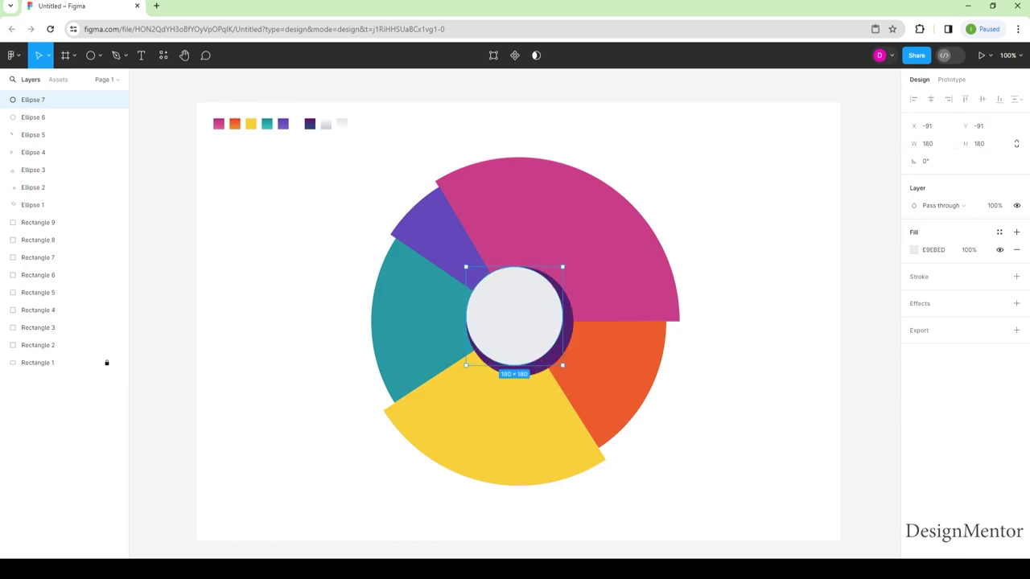
{"action": "left_click", "coordinate": [930, 144]}
{"action": "type", "text": "150"}
{"action": "key", "text": "Tab"}
{"action": "type", "text": "150"}
{"action": "key", "text": "Return"}
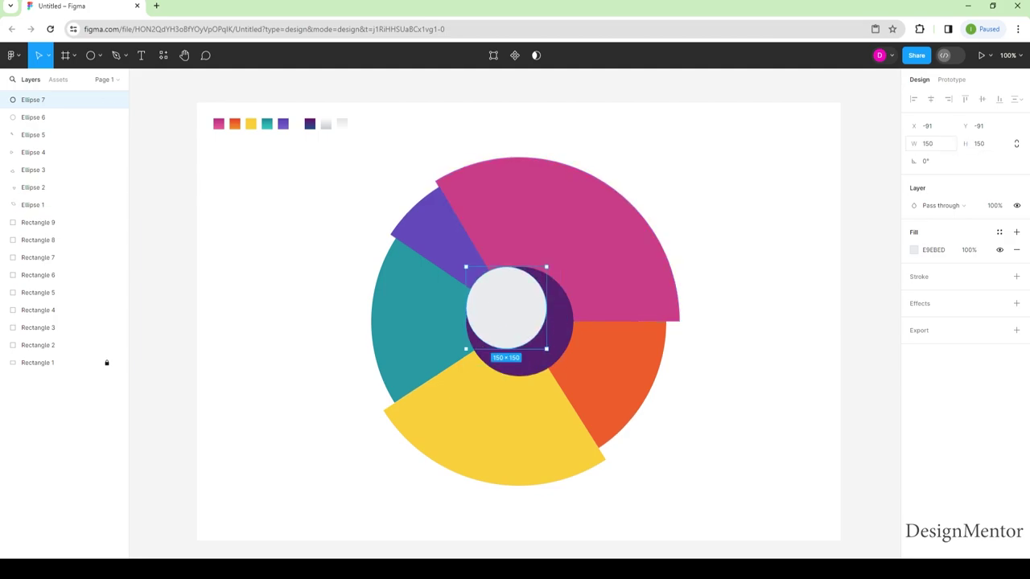
- Make the grey circle 170×170, centred on the wheel, with a paler F8F7F9 fill
{"action": "left_click_drag", "start_coordinate": [506, 308], "coordinate": [519, 321]}
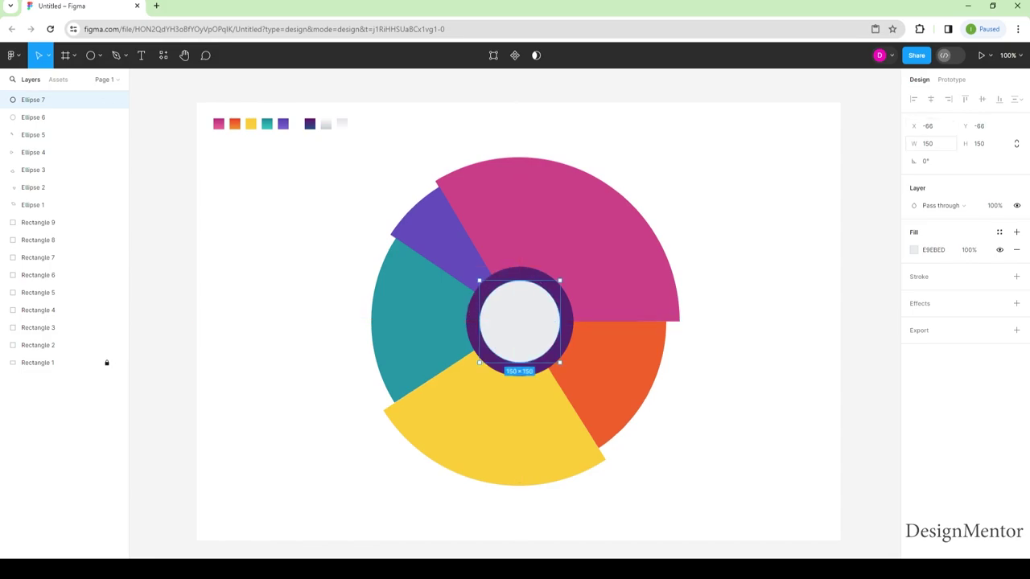
{"action": "left_click", "coordinate": [930, 144]}
{"action": "type", "text": "170"}
{"action": "key", "text": "Tab"}
{"action": "type", "text": "170"}
{"action": "key", "text": "Return"}
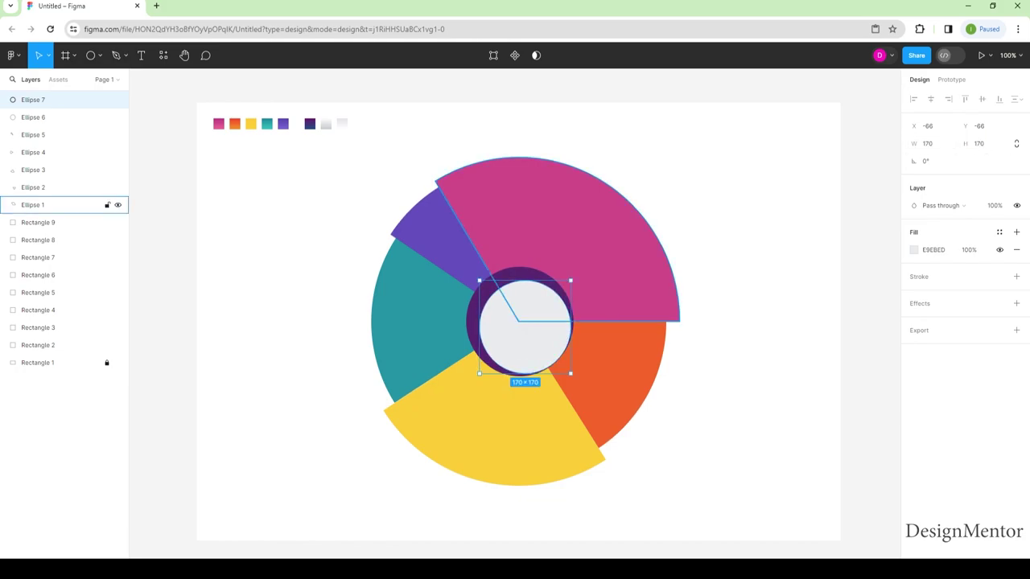
{"action": "left_click_drag", "start_coordinate": [527, 329], "coordinate": [519, 321]}
{"action": "key", "text": "Escape"}
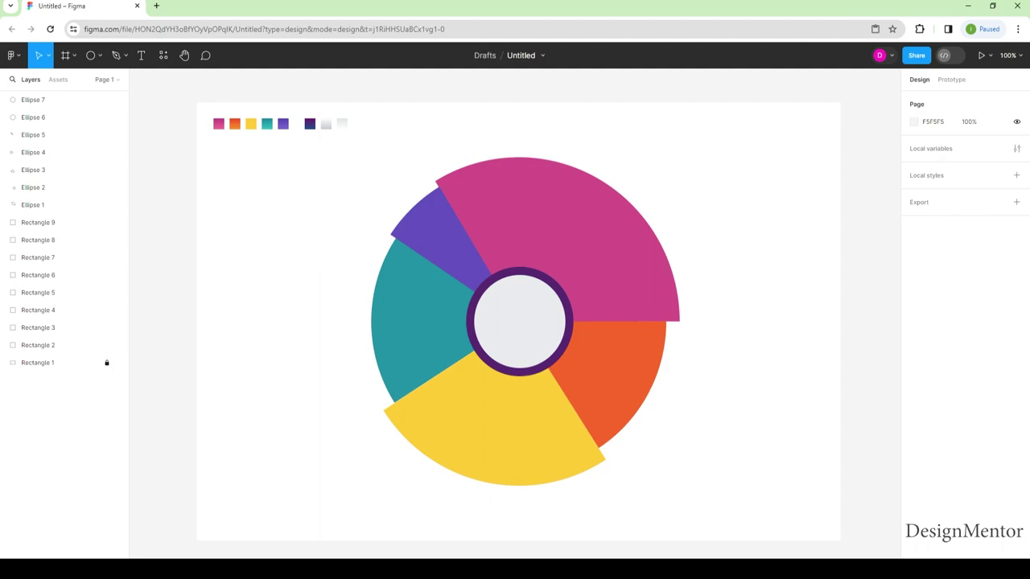
{"action": "left_click", "coordinate": [64, 100]}
{"action": "key", "text": "i"}
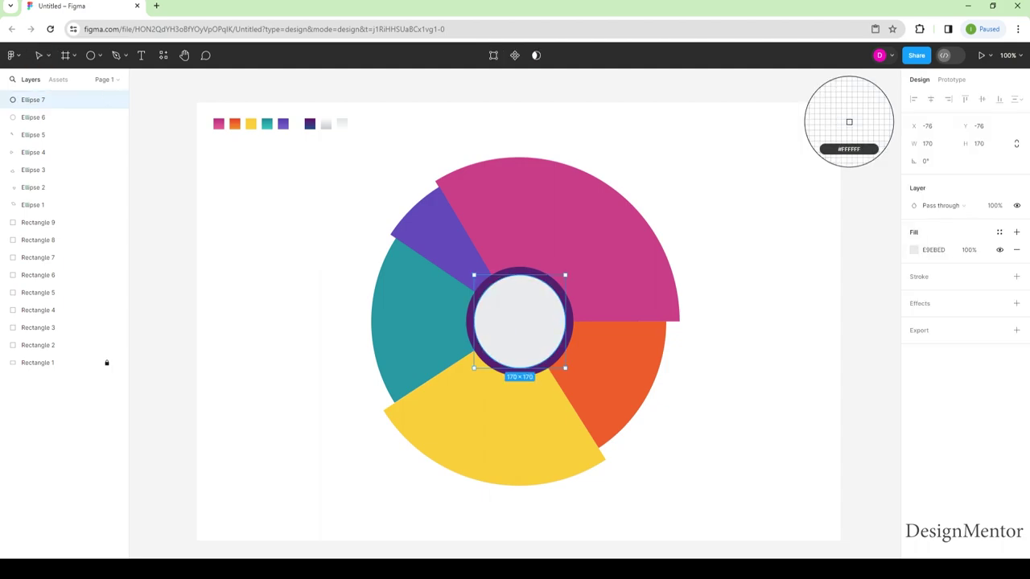
{"action": "left_click", "coordinate": [849, 122]}
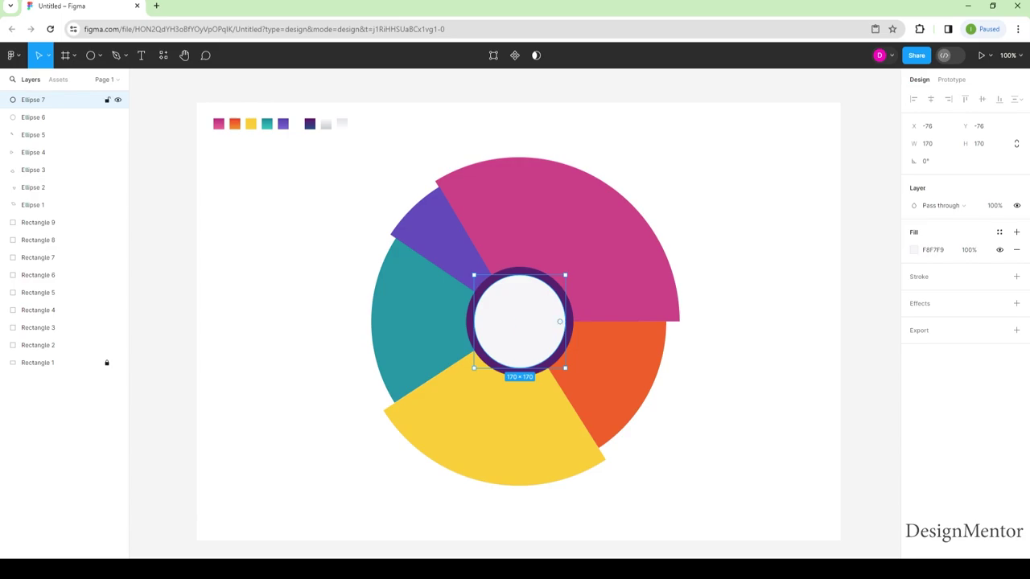
- Paste a copy of the centre disc, resized to 120×120 with a sampled light grey fill
{"action": "right_click", "coordinate": [529, 322]}
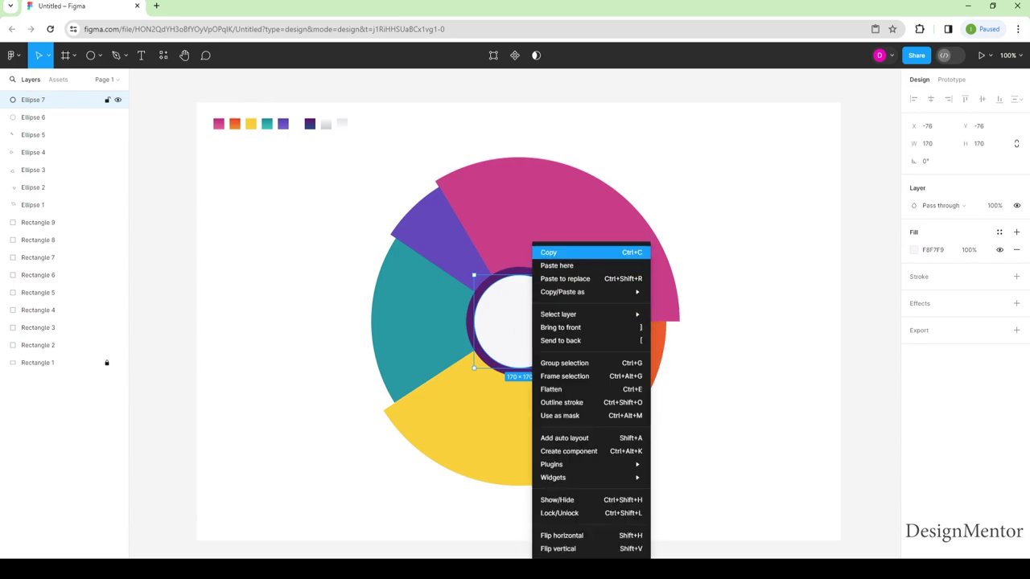
{"action": "left_click", "coordinate": [555, 250]}
{"action": "key", "text": "ctrl+v"}
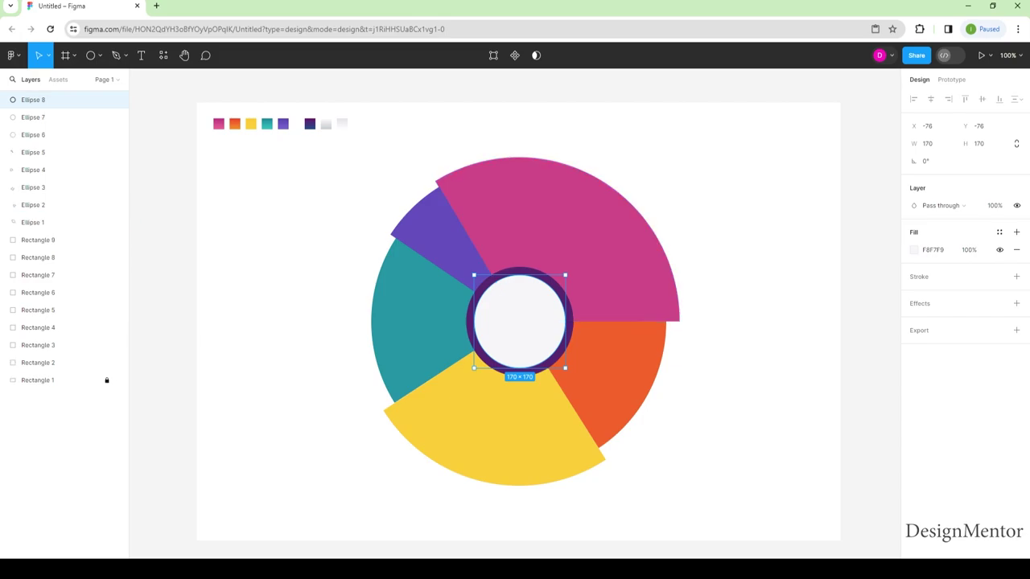
{"action": "key", "text": "i"}
{"action": "left_click", "coordinate": [848, 121]}
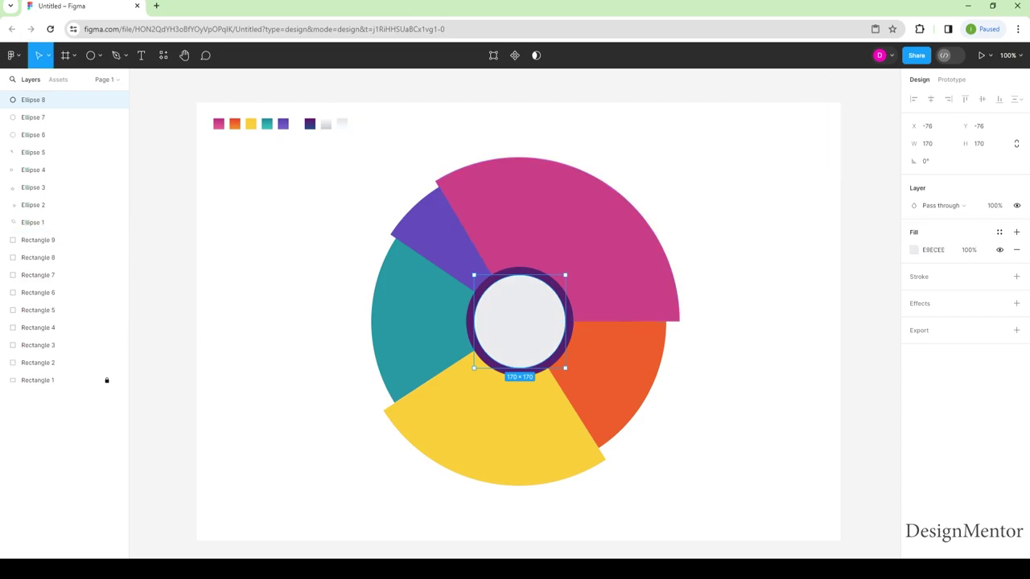
{"action": "left_click", "coordinate": [930, 143]}
{"action": "type", "text": "120"}
{"action": "key", "text": "Tab"}
{"action": "type", "text": "120"}
{"action": "key", "text": "Return"}
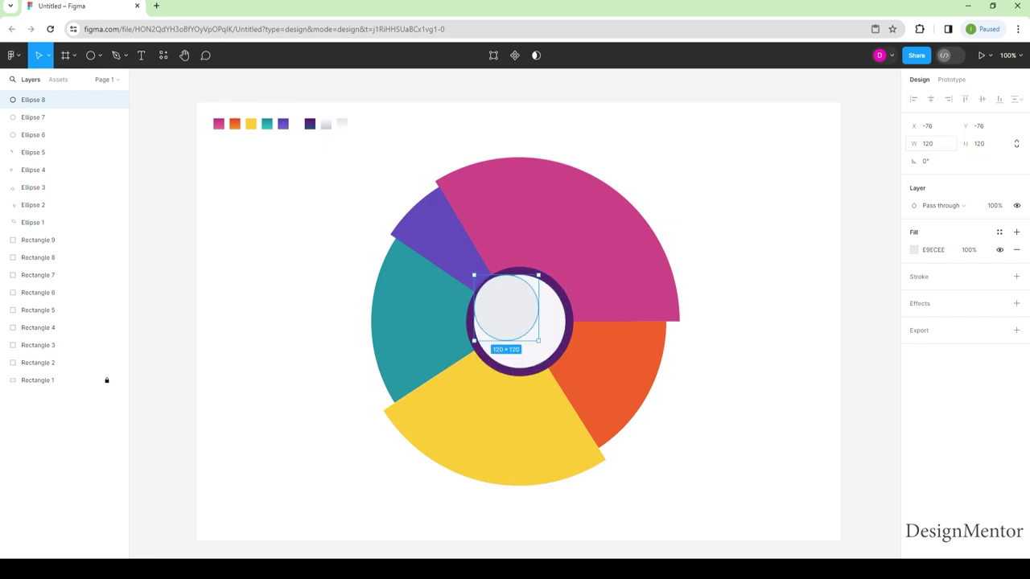
- Make the inner circle 140×140, centred on the wheel, with a grey E5E8EB fill
{"action": "left_click_drag", "start_coordinate": [506, 308], "coordinate": [519, 321]}
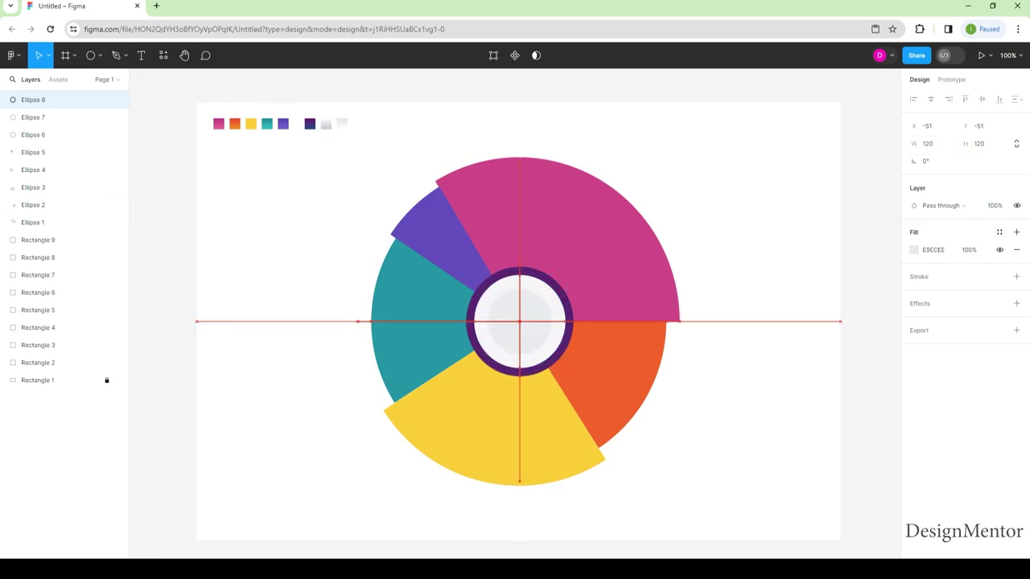
{"action": "left_click", "coordinate": [929, 143]}
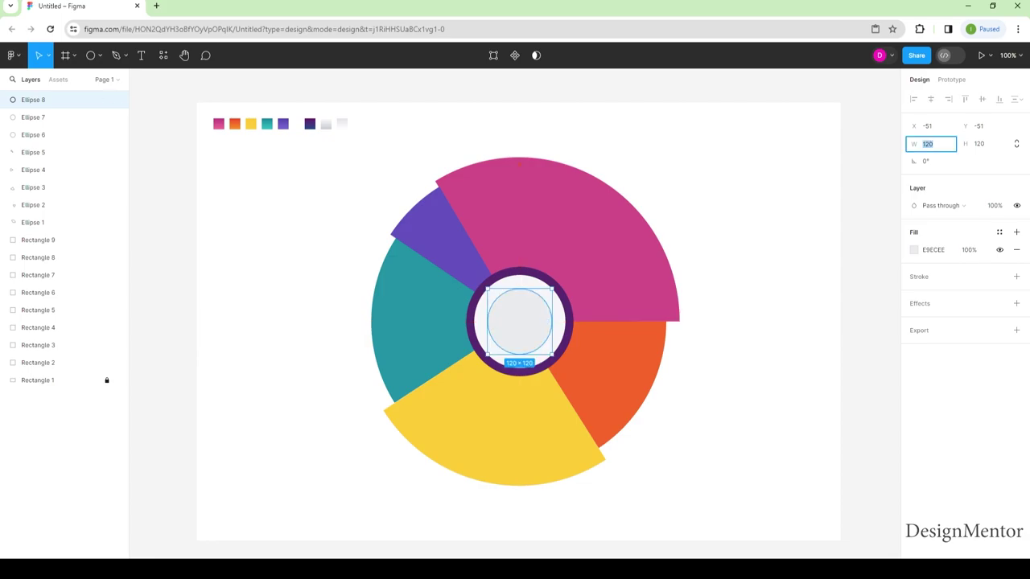
{"action": "type", "text": "140"}
{"action": "key", "text": "Tab"}
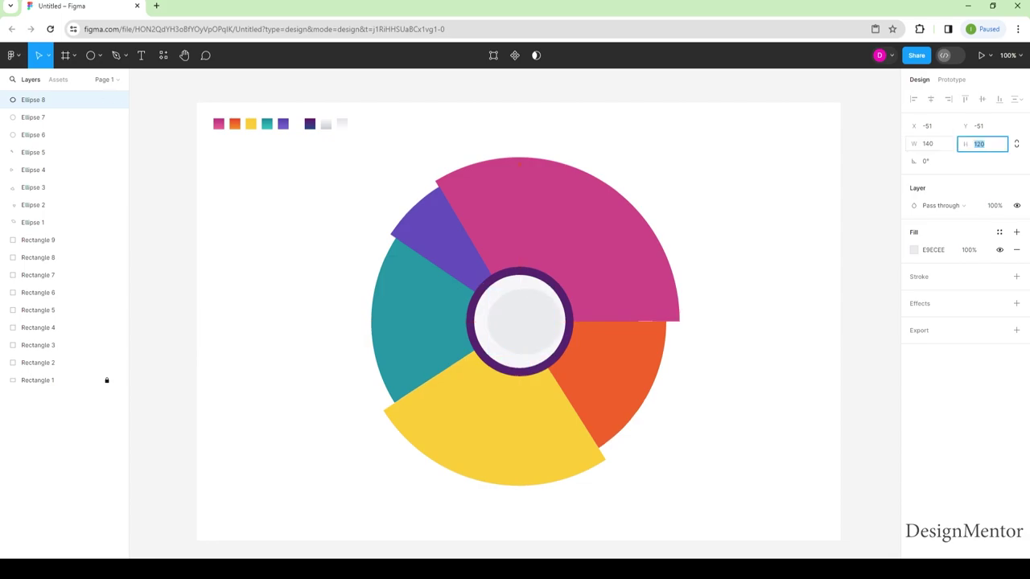
{"action": "type", "text": "140"}
{"action": "key", "text": "Return"}
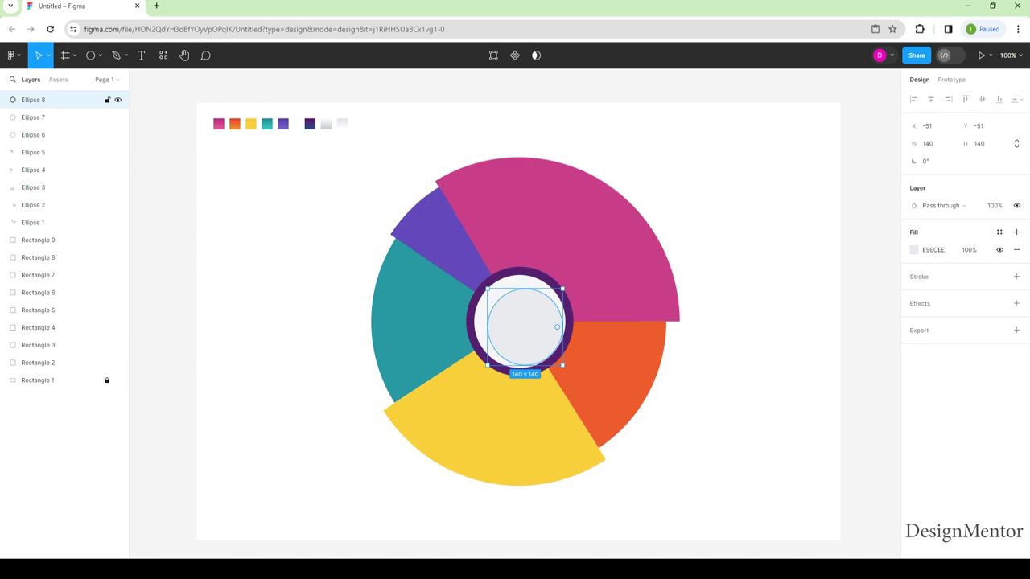
{"action": "key", "text": "shift+Up"}
{"action": "key", "text": "shift+Left"}
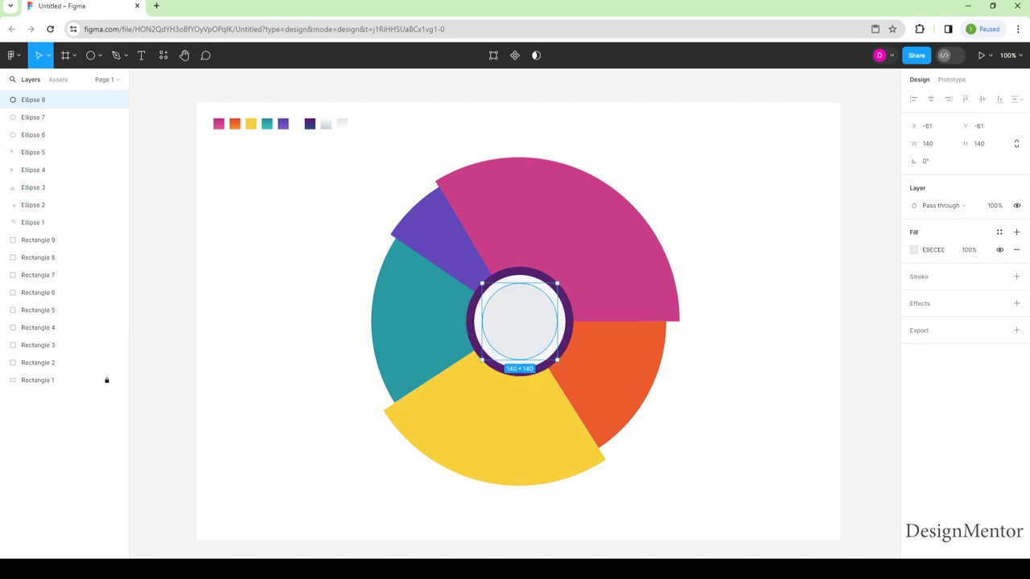
{"action": "key", "text": "i"}
{"action": "left_click", "coordinate": [849, 119]}
{"action": "key", "text": "Escape"}
{"action": "left_click", "coordinate": [48, 118]}
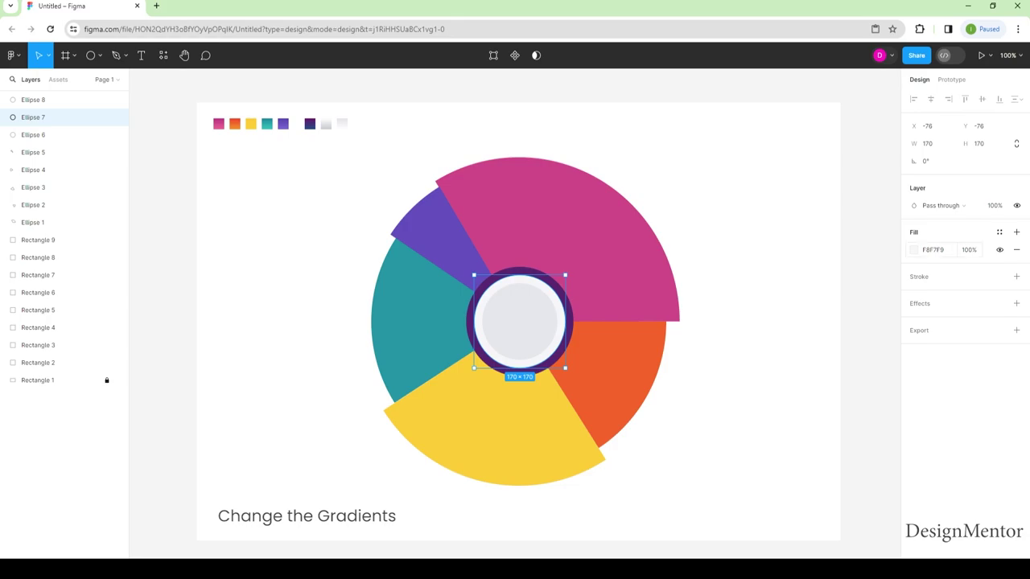
- Give the 170×170 centre circle a linear gradient ending in grey C2C2C2
{"action": "left_click", "coordinate": [914, 249]}
{"action": "left_click", "coordinate": [799, 209]}
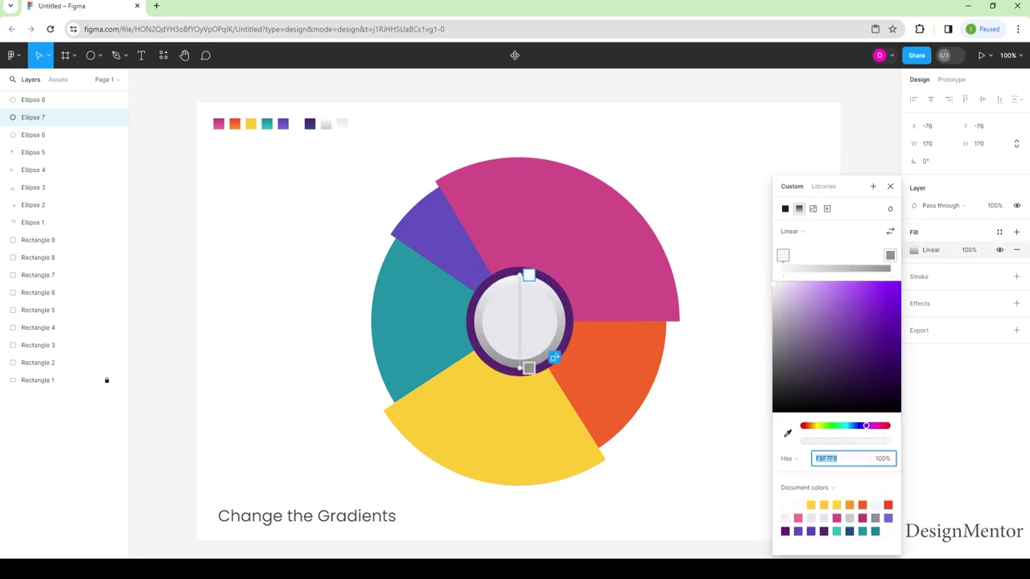
{"action": "left_click", "coordinate": [890, 255]}
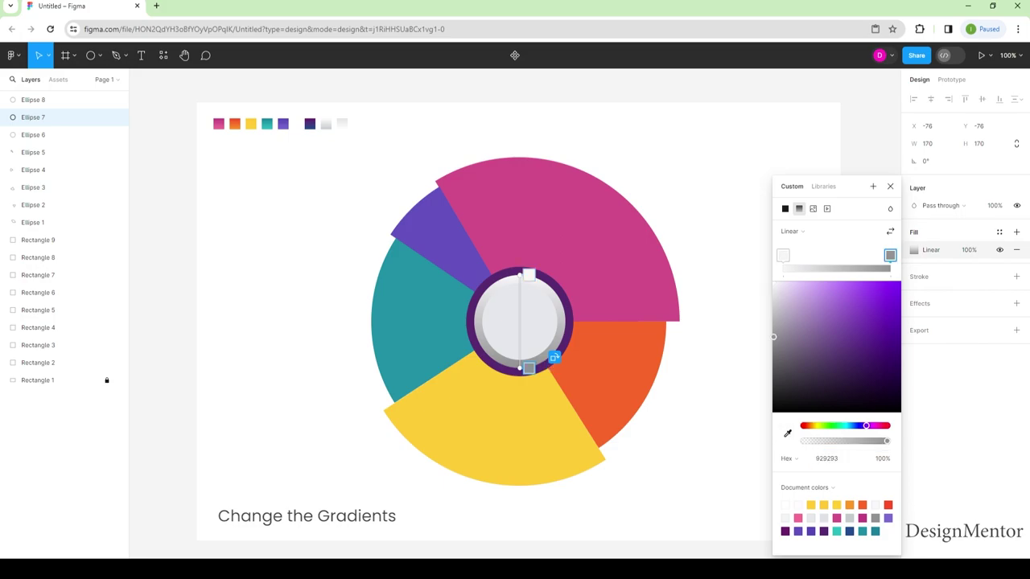
{"action": "key", "text": "i"}
{"action": "left_click", "coordinate": [847, 114]}
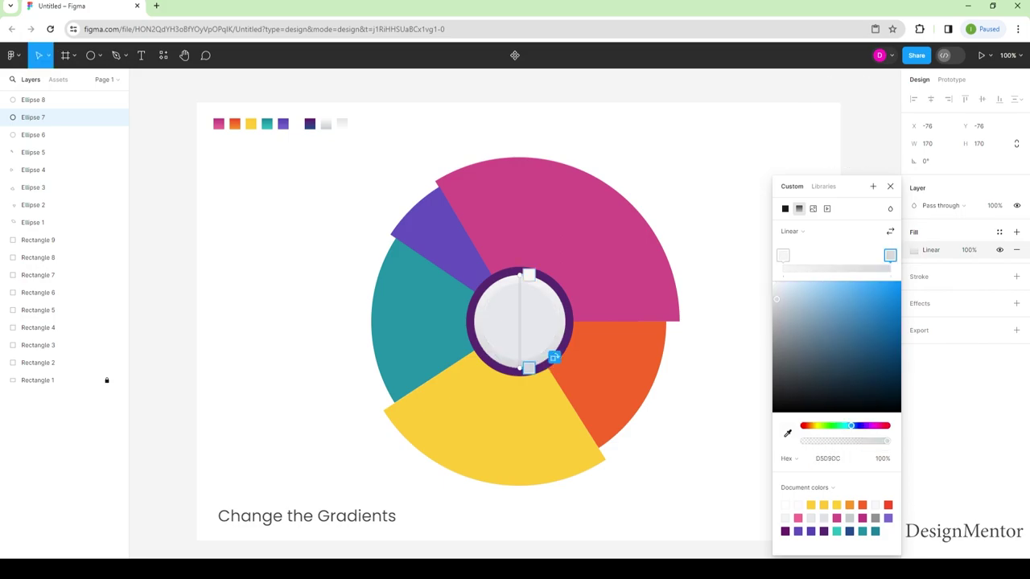
{"action": "left_click_drag", "start_coordinate": [776, 299], "coordinate": [772, 312]}
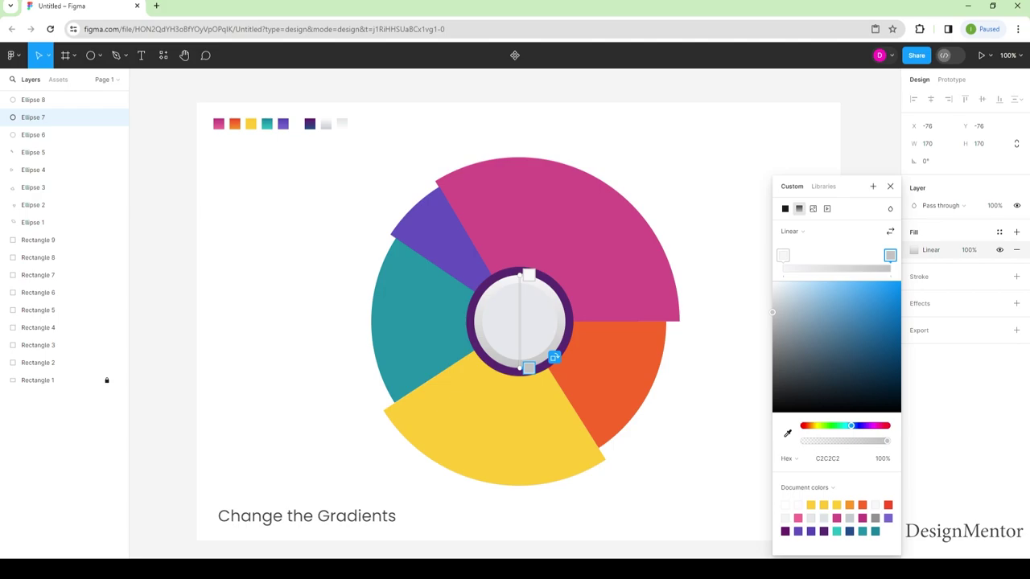
{"action": "left_click", "coordinate": [890, 186]}
- Give the inner 140×140 circle a linear gradient from light grey DFDFDF to white
{"action": "left_click", "coordinate": [33, 100]}
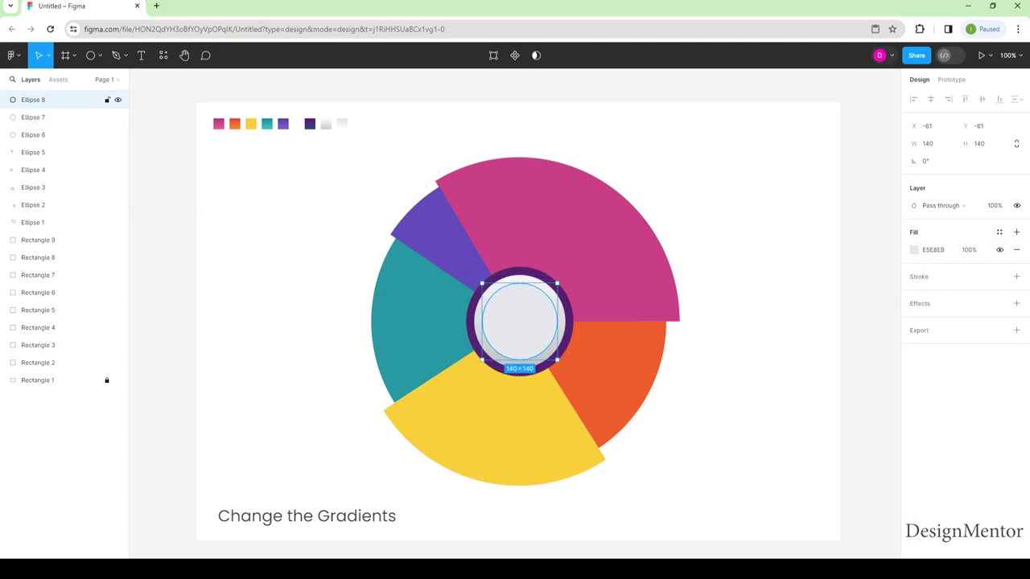
{"action": "left_click", "coordinate": [913, 250]}
{"action": "left_click", "coordinate": [799, 209]}
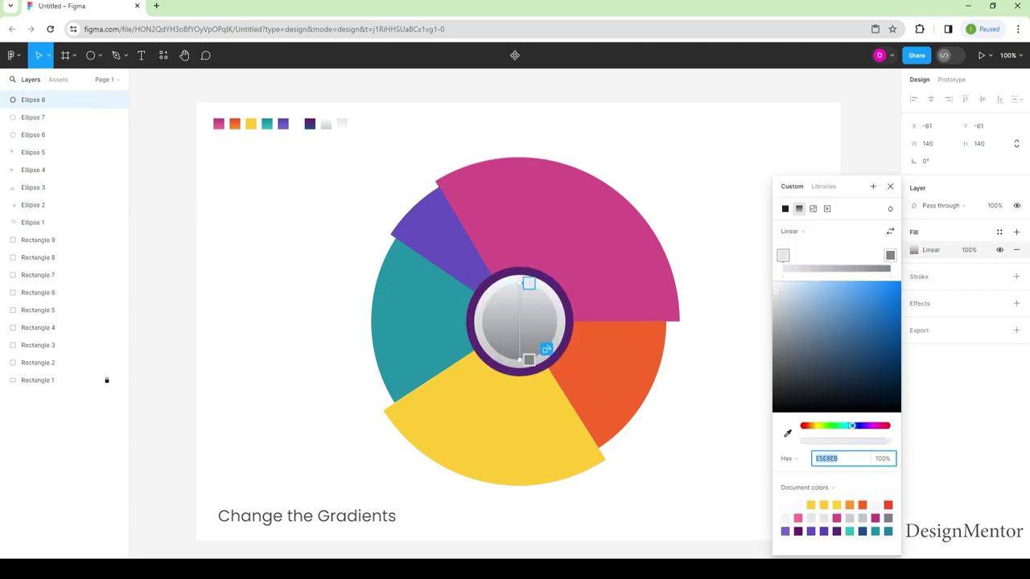
{"action": "left_click_drag", "start_coordinate": [775, 291], "coordinate": [772, 281]}
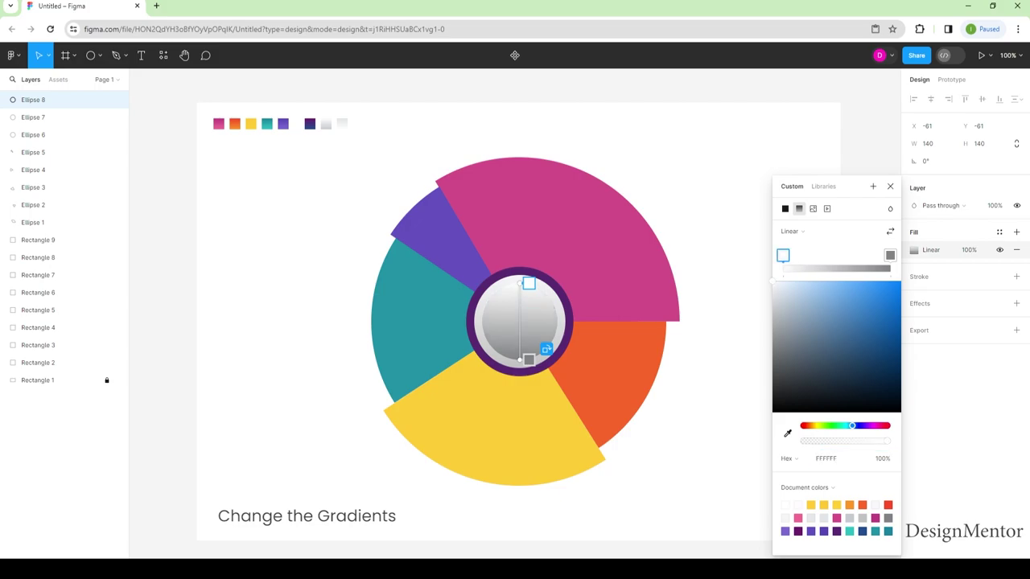
{"action": "left_click", "coordinate": [890, 255]}
{"action": "mouse_move", "coordinate": [775, 344]}
{"action": "left_mouse_down"}
{"action": "mouse_move", "coordinate": [772, 281]}
{"action": "mouse_move", "coordinate": [772, 300]}
{"action": "left_mouse_up"}
{"action": "left_click", "coordinate": [783, 255]}
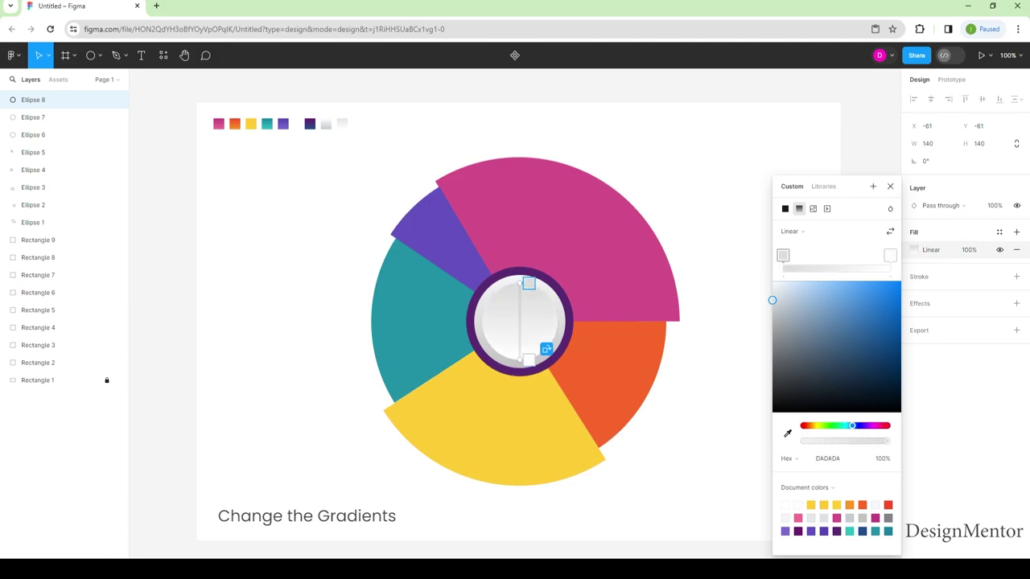
{"action": "left_click", "coordinate": [890, 186]}
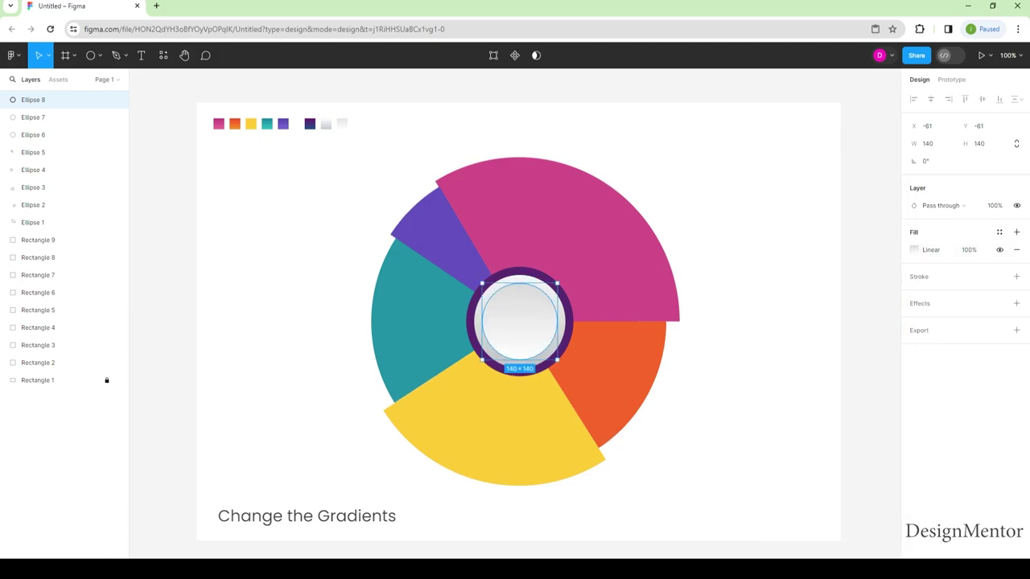
- Give the purple ring a linear gradient from dark blue 374079 to dark purple
{"action": "left_click", "coordinate": [33, 134]}
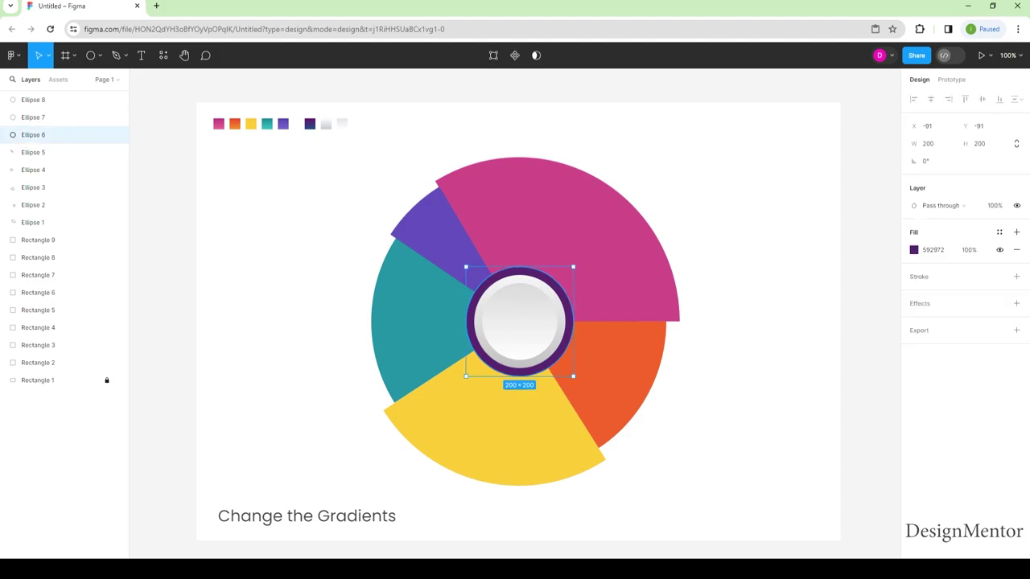
{"action": "left_click", "coordinate": [914, 250]}
{"action": "left_click", "coordinate": [798, 270]}
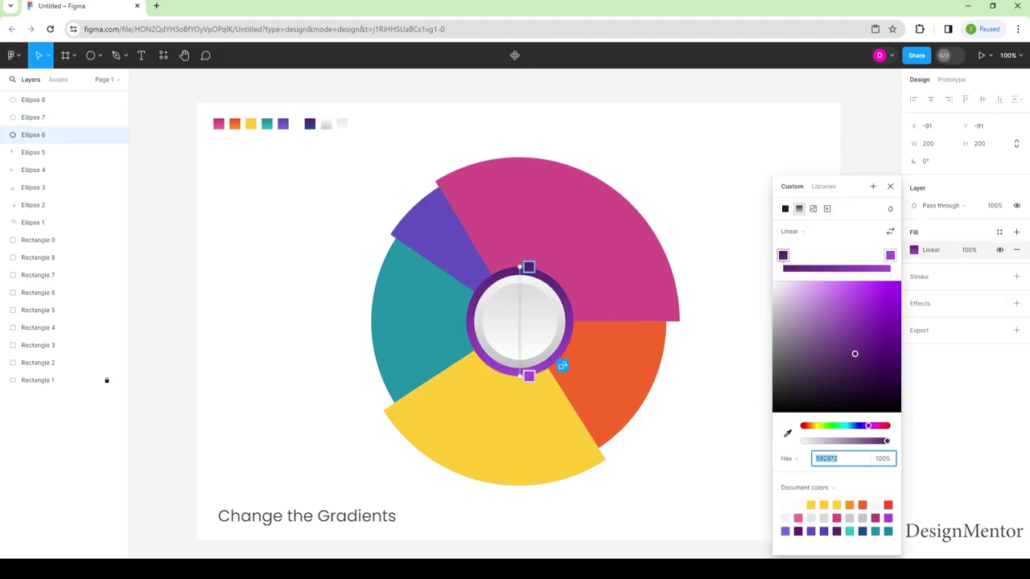
{"action": "left_click", "coordinate": [788, 434]}
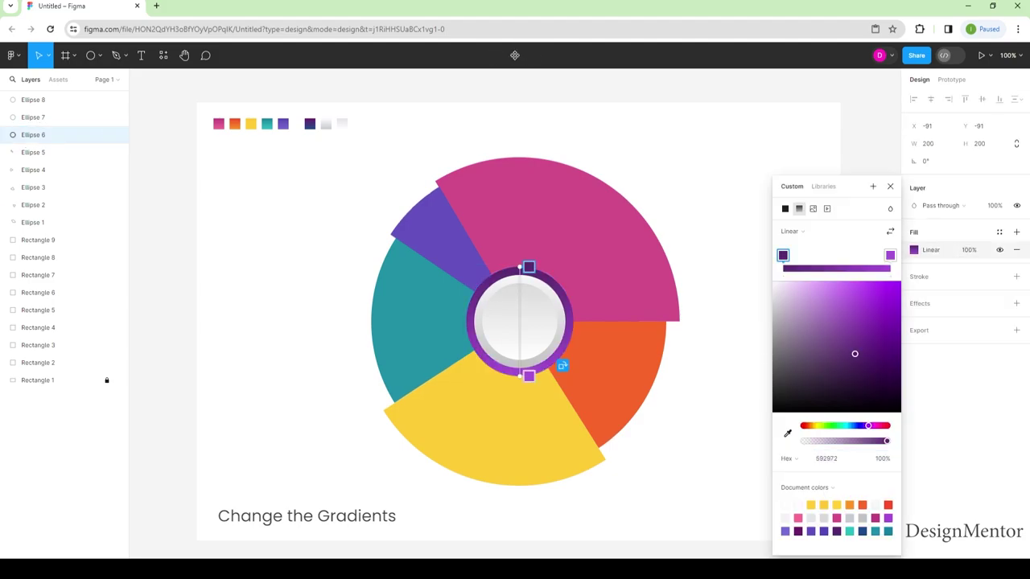
{"action": "left_click", "coordinate": [848, 122]}
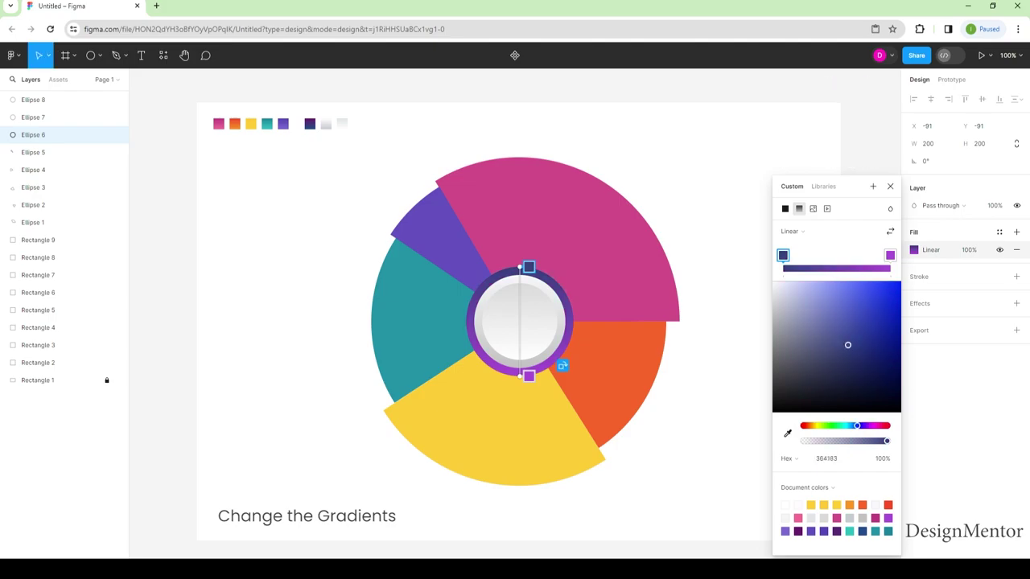
{"action": "left_click", "coordinate": [890, 255]}
{"action": "left_click", "coordinate": [788, 434]}
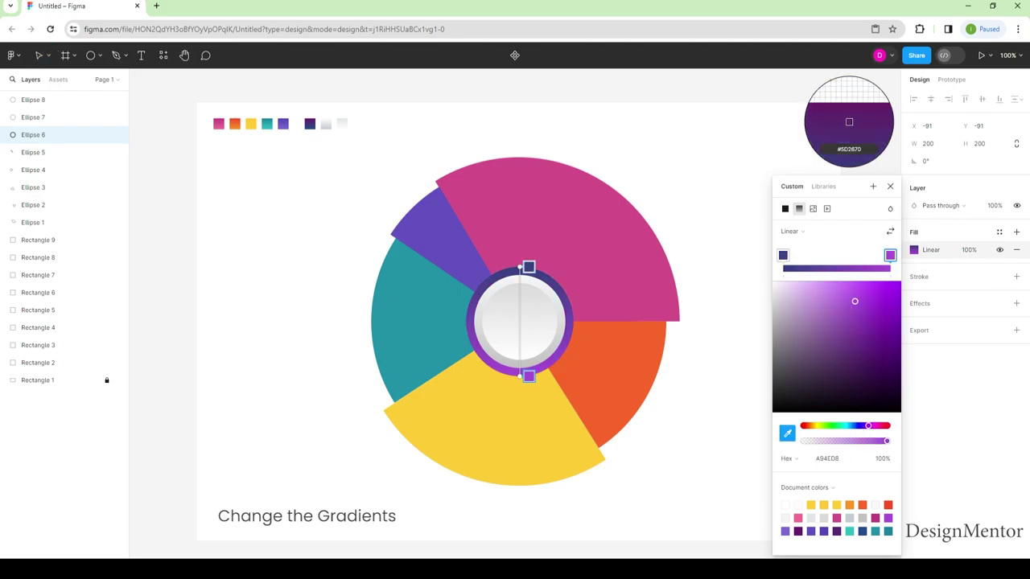
{"action": "left_click", "coordinate": [848, 121]}
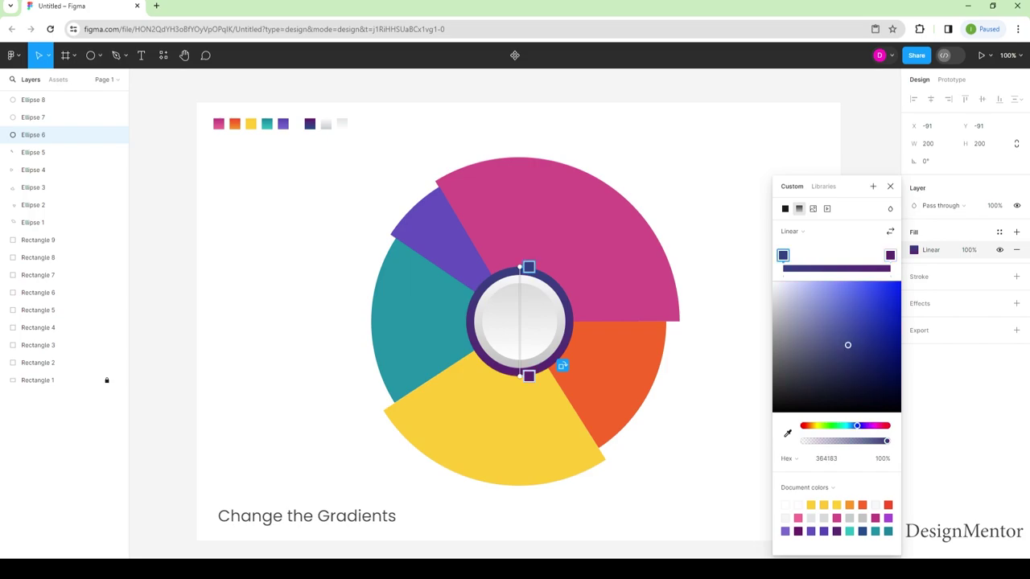
{"action": "mouse_move", "coordinate": [847, 344]}
{"action": "left_mouse_down"}
{"action": "mouse_move", "coordinate": [830, 325]}
{"action": "mouse_move", "coordinate": [842, 349]}
{"action": "left_mouse_up"}
- Switch the pink wedge Ellipse 1 to a linear gradient with a sampled bright pink stop
{"action": "key", "text": "Escape"}
{"action": "left_click", "coordinate": [40, 222]}
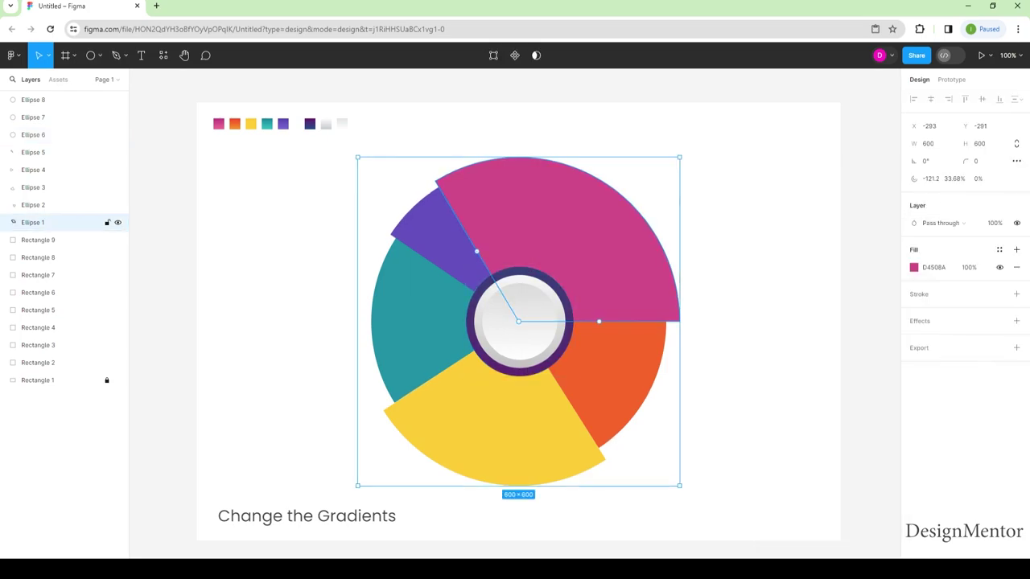
{"action": "left_click", "coordinate": [913, 267]}
{"action": "left_click", "coordinate": [799, 208]}
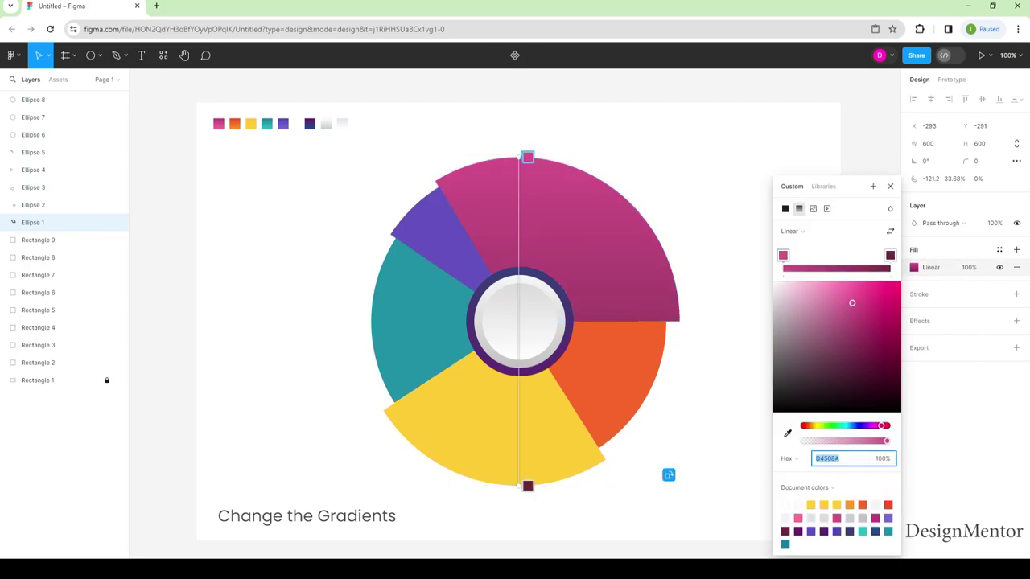
{"action": "left_click", "coordinate": [788, 433]}
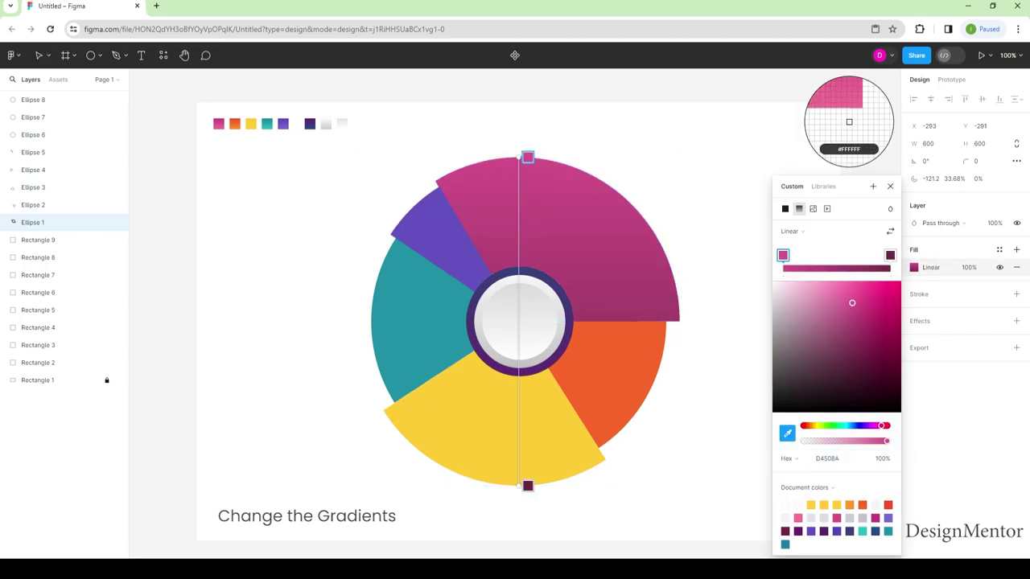
{"action": "left_click", "coordinate": [848, 121]}
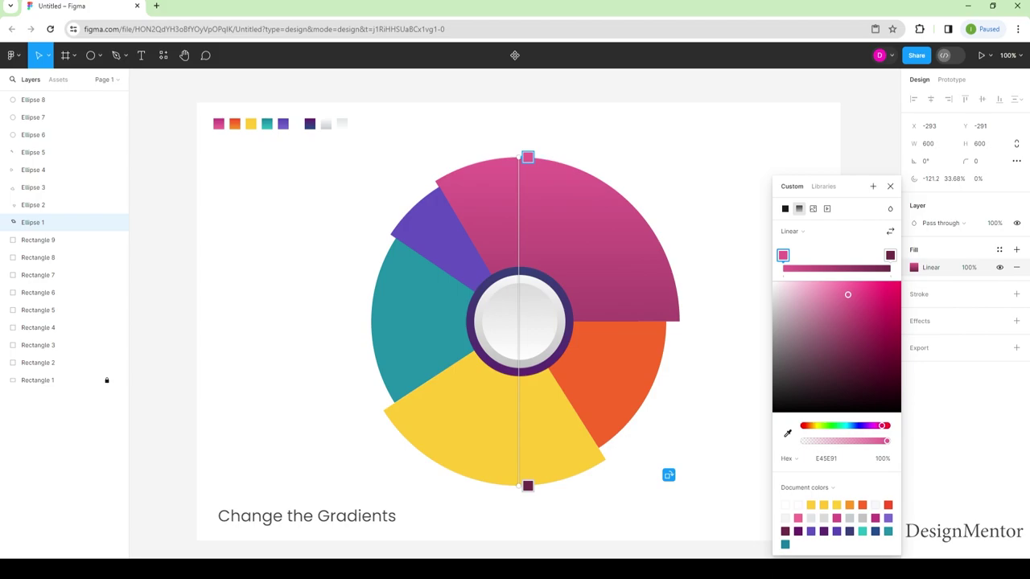
- Aim the gradient from the wedge's outer edge toward the centre, with stops F3639A to C94786
{"action": "left_click_drag", "start_coordinate": [527, 156], "coordinate": [596, 172]}
{"action": "left_click", "coordinate": [561, 330]}
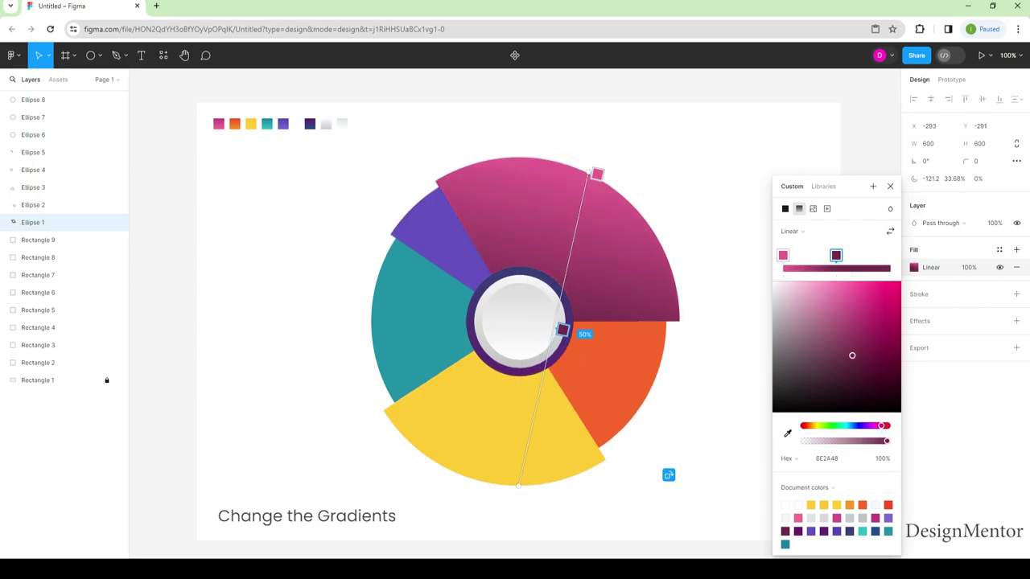
{"action": "left_click_drag", "start_coordinate": [518, 486], "coordinate": [518, 326]}
{"action": "left_click_drag", "start_coordinate": [558, 250], "coordinate": [526, 331]}
{"action": "left_click", "coordinate": [786, 433]}
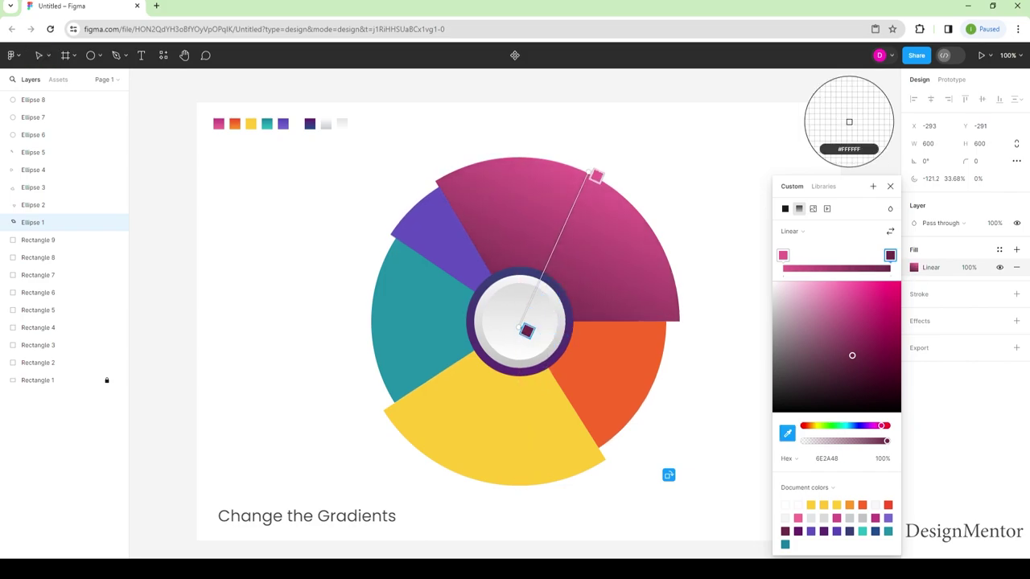
{"action": "left_click", "coordinate": [848, 122]}
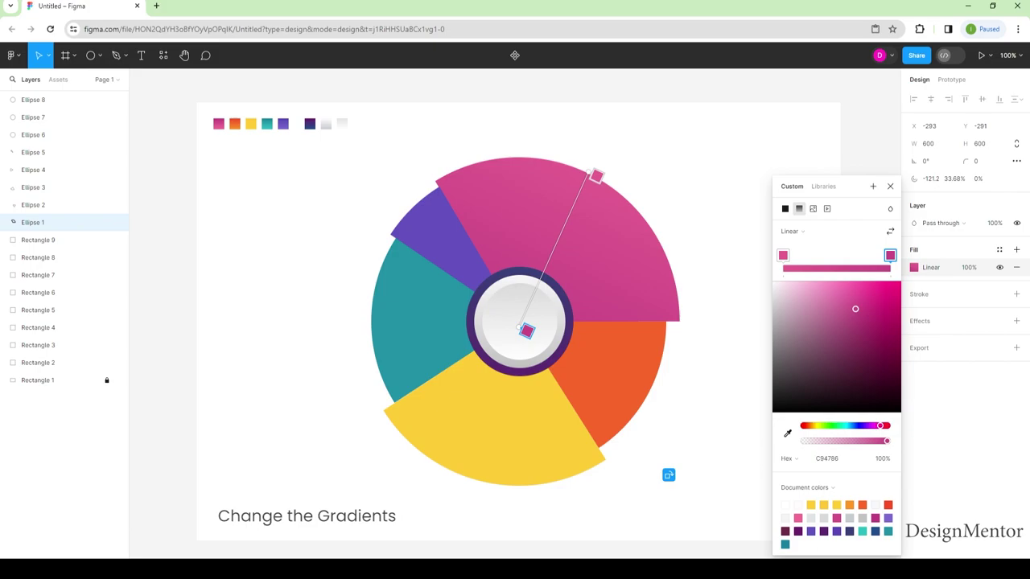
{"action": "left_click_drag", "start_coordinate": [526, 330], "coordinate": [543, 292]}
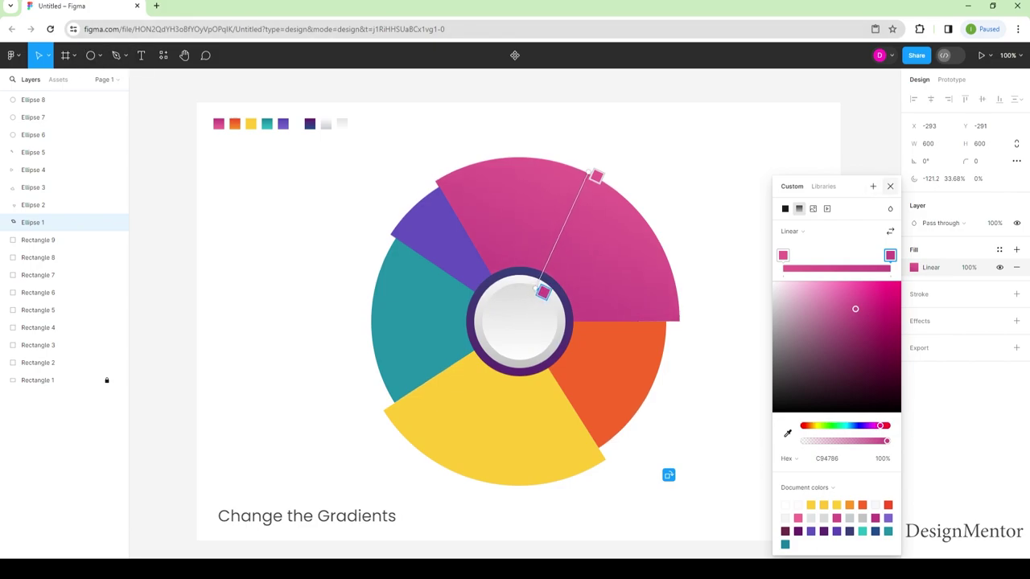
{"action": "left_click", "coordinate": [595, 175]}
{"action": "left_click", "coordinate": [844, 287]}
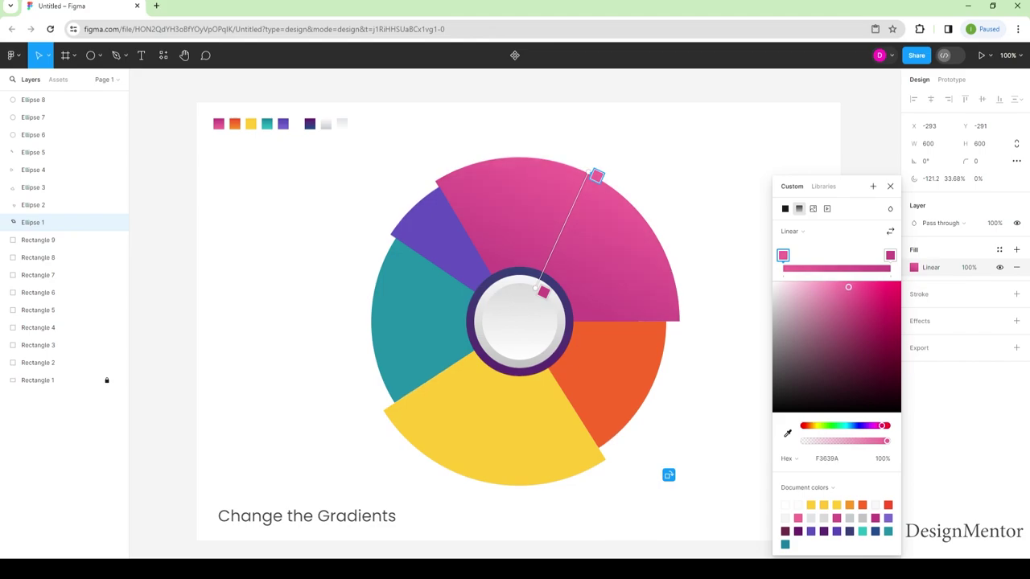
{"action": "left_click", "coordinate": [890, 186]}
- Give the orange wedge a linear gradient running from the centre ring out to its edge
{"action": "left_click", "coordinate": [40, 205]}
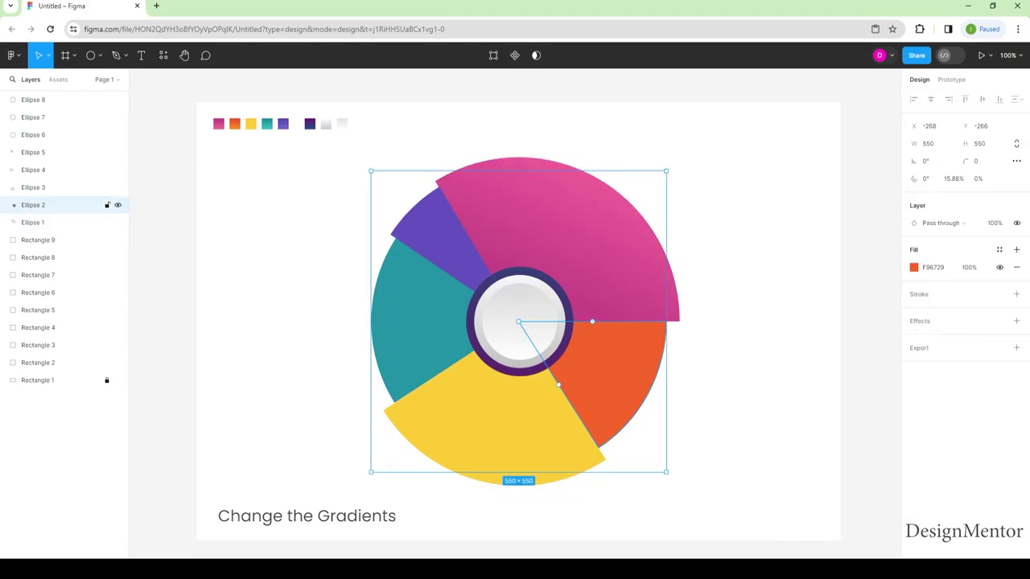
{"action": "left_click", "coordinate": [913, 267]}
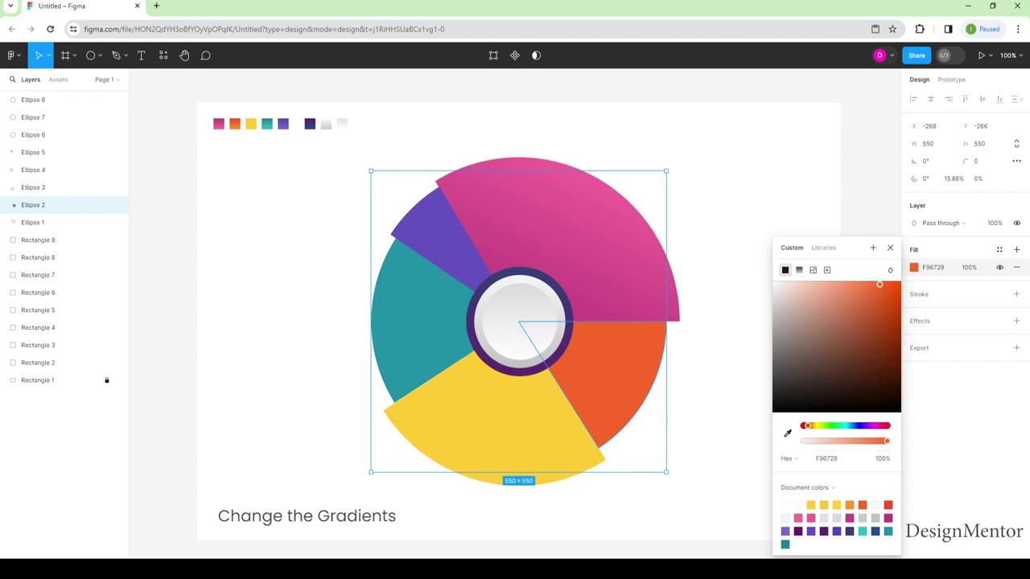
{"action": "left_click", "coordinate": [799, 208]}
{"action": "left_click_drag", "start_coordinate": [527, 171], "coordinate": [533, 322]}
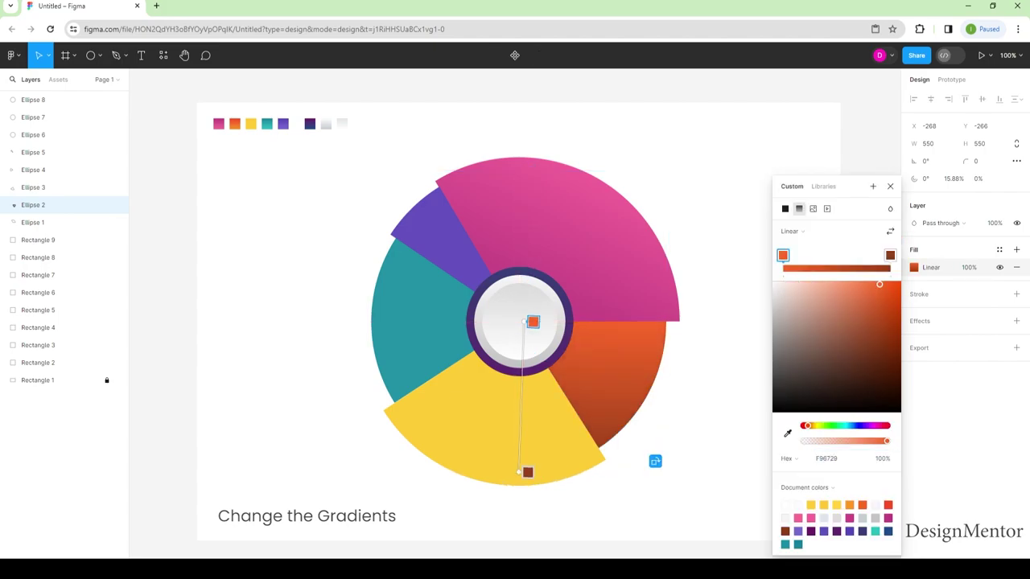
{"action": "mouse_move", "coordinate": [527, 472]}
{"action": "left_mouse_down"}
{"action": "mouse_move", "coordinate": [643, 405]}
{"action": "mouse_move", "coordinate": [656, 378]}
{"action": "left_mouse_up"}
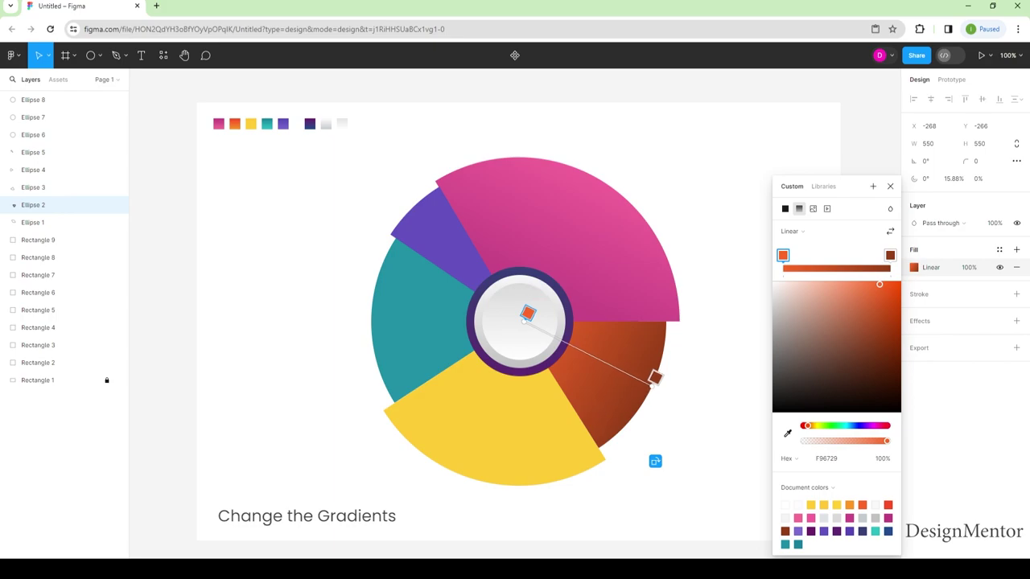
{"action": "left_click", "coordinate": [656, 378]}
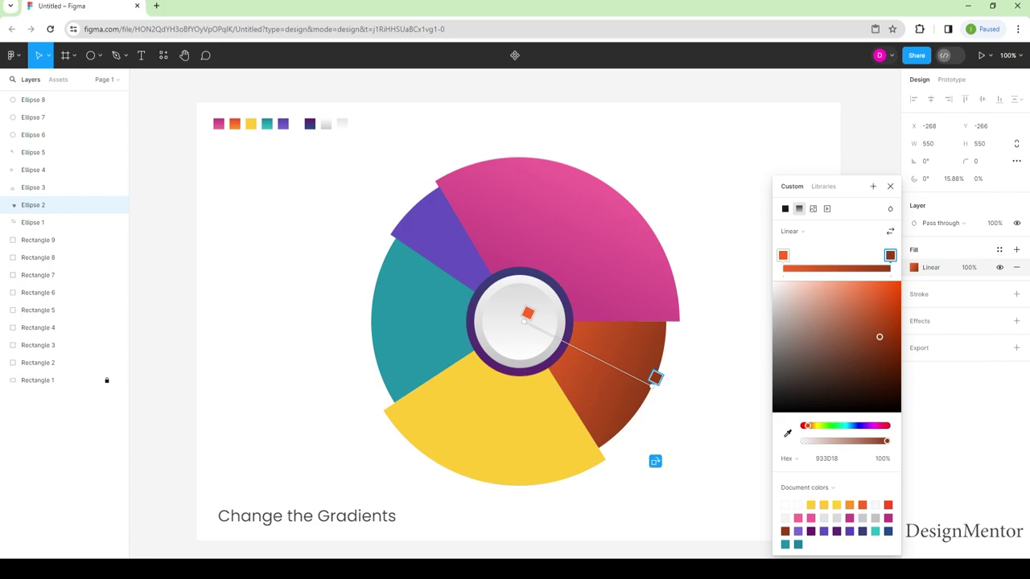
{"action": "mouse_move", "coordinate": [528, 313]}
{"action": "left_mouse_down"}
{"action": "mouse_move", "coordinate": [666, 348]}
{"action": "mouse_move", "coordinate": [555, 361]}
{"action": "mouse_move", "coordinate": [520, 330]}
{"action": "left_mouse_up"}
{"action": "left_click_drag", "start_coordinate": [666, 348], "coordinate": [648, 396]}
- Set the orange gradient stops to FF7033 and DF5E2C, using oranges sampled from the wedge
{"action": "left_click", "coordinate": [788, 432]}
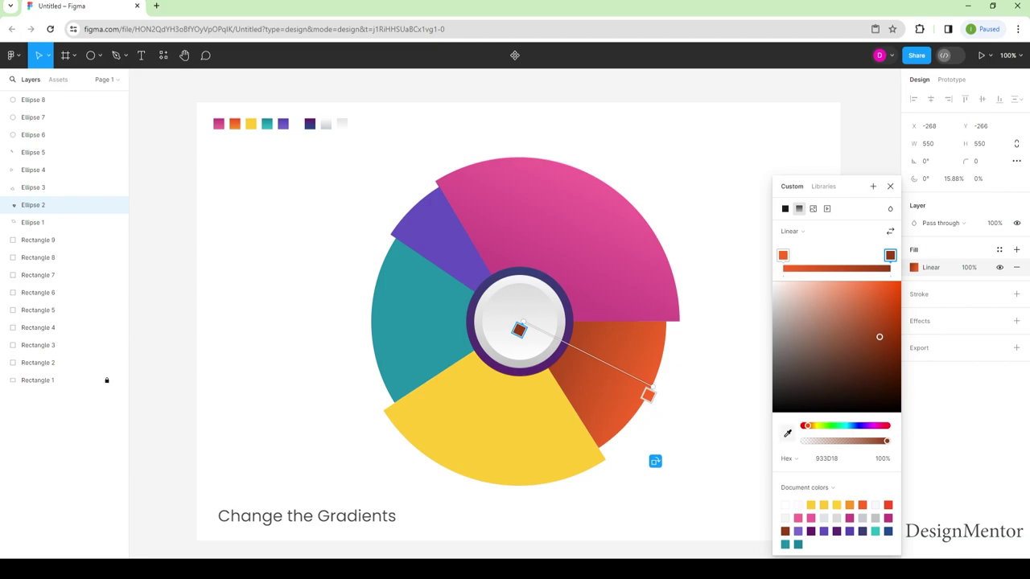
{"action": "left_click", "coordinate": [850, 121]}
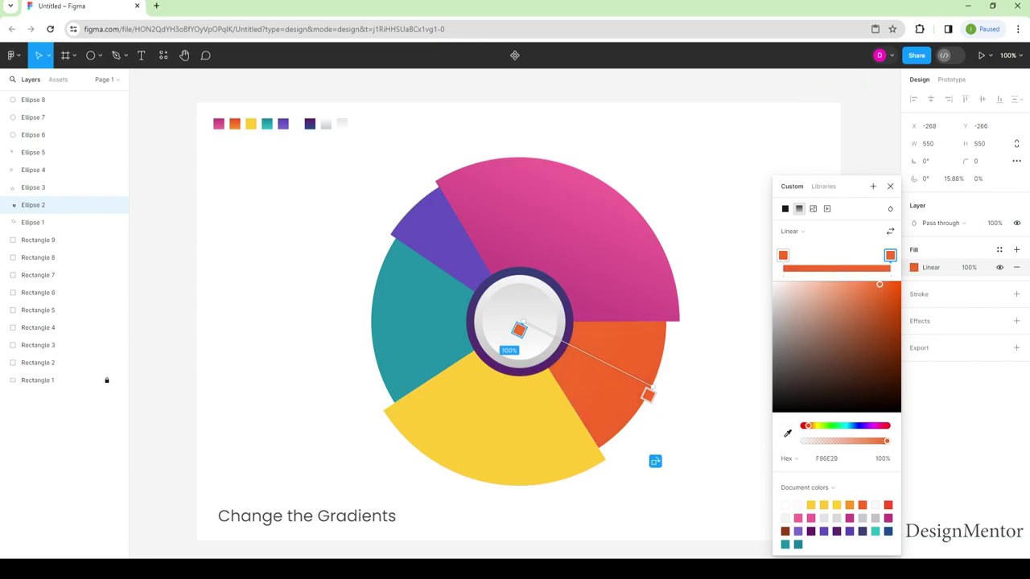
{"action": "left_click", "coordinate": [787, 433]}
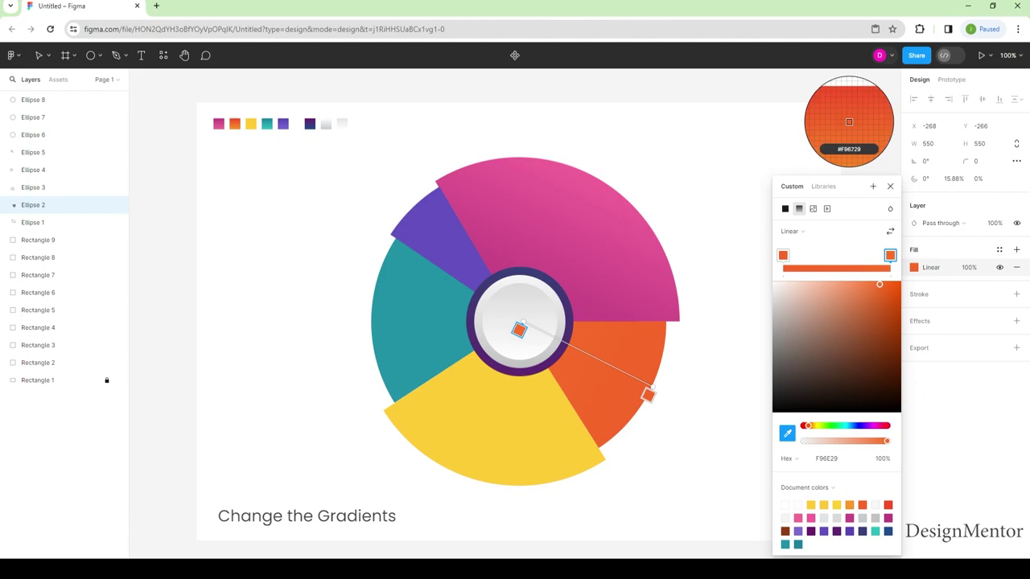
{"action": "left_click", "coordinate": [848, 130]}
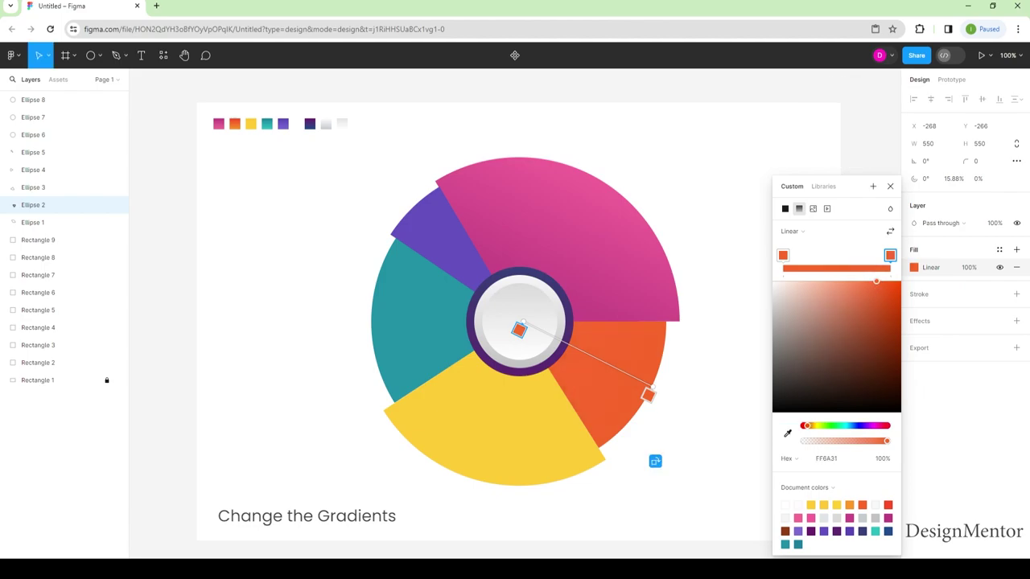
{"action": "left_click", "coordinate": [783, 255]}
{"action": "left_click_drag", "start_coordinate": [879, 284], "coordinate": [871, 281]}
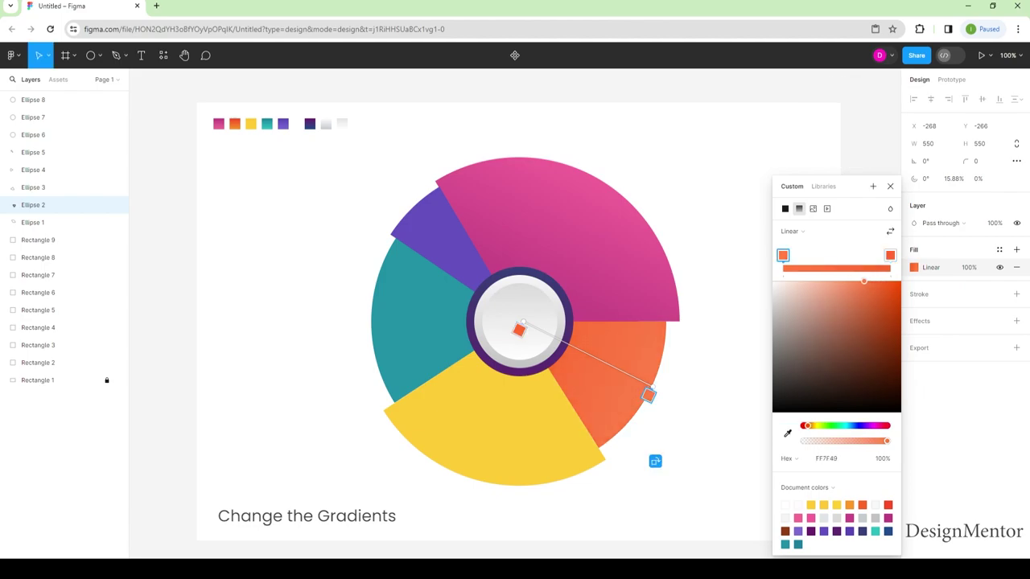
{"action": "left_click_drag", "start_coordinate": [519, 330], "coordinate": [549, 344]}
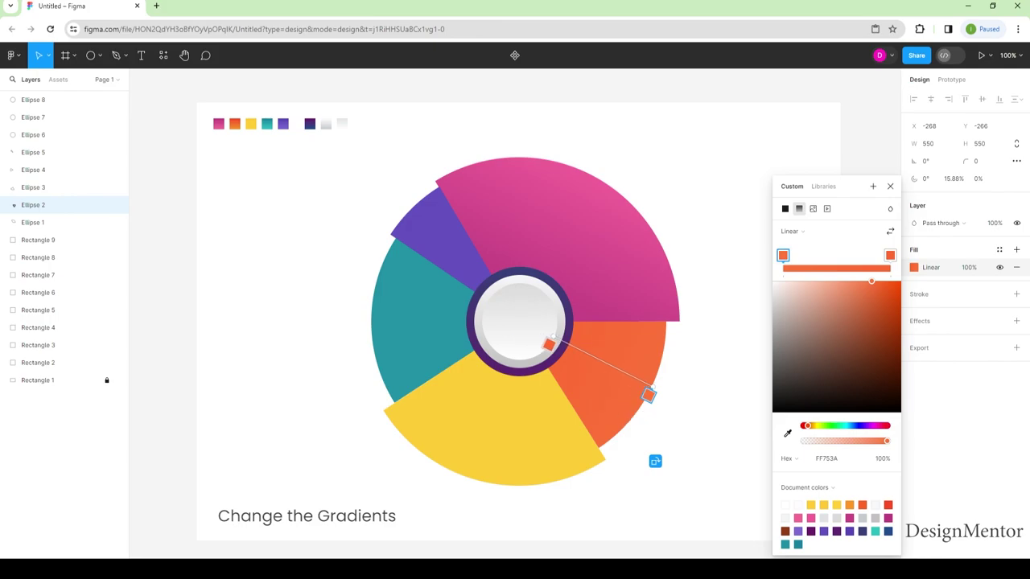
{"action": "left_click", "coordinate": [548, 345]}
{"action": "mouse_move", "coordinate": [876, 281]}
{"action": "left_mouse_down"}
{"action": "mouse_move", "coordinate": [876, 298]}
{"action": "mouse_move", "coordinate": [881, 282]}
{"action": "left_mouse_up"}
{"action": "left_click", "coordinate": [649, 394]}
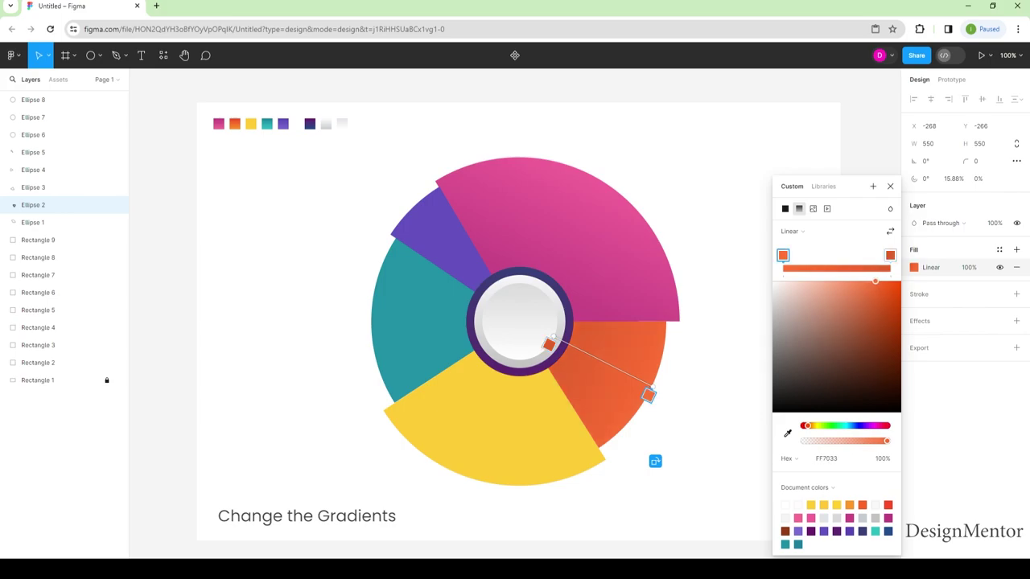
{"action": "left_click", "coordinate": [889, 185]}
{"action": "key", "text": "Escape"}
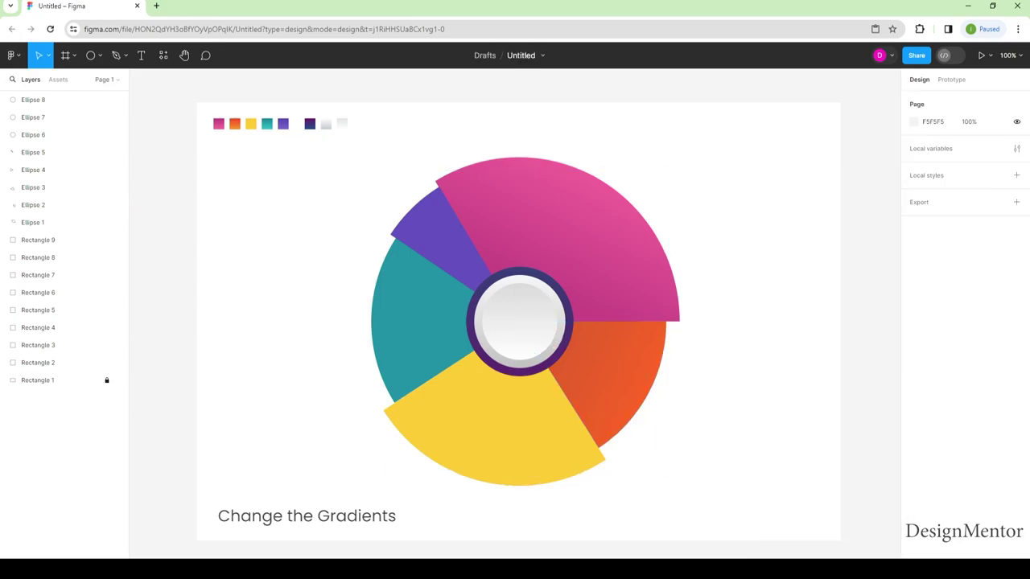
{"action": "left_click", "coordinate": [33, 186]}
- Give the yellow wedge a linear gradient from FFBF02 at the rim to golden DDAC1D at the centre
{"action": "left_click", "coordinate": [914, 267]}
{"action": "left_click", "coordinate": [799, 270]}
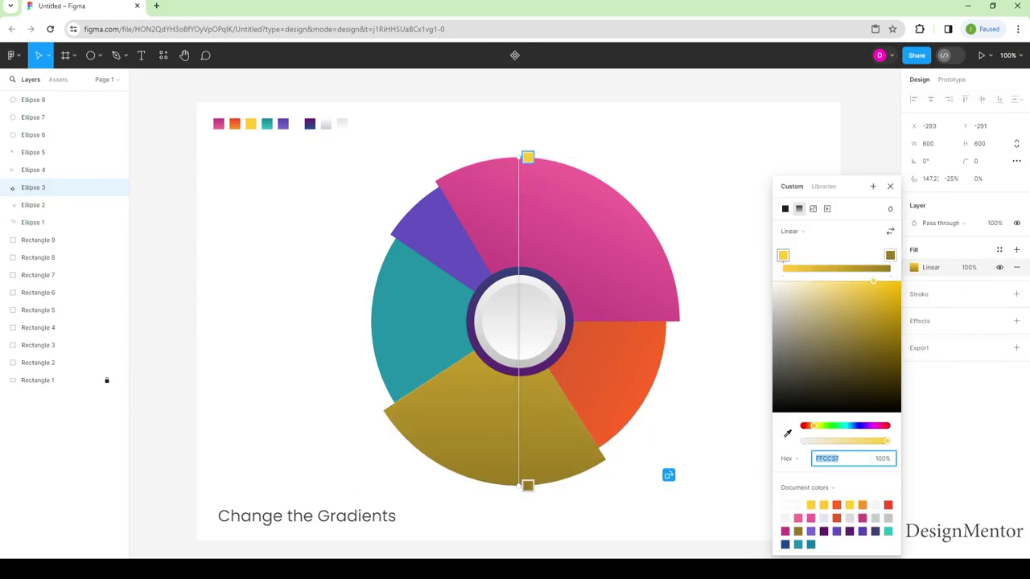
{"action": "mouse_move", "coordinate": [527, 156]}
{"action": "left_mouse_down"}
{"action": "mouse_move", "coordinate": [486, 439]}
{"action": "mouse_move", "coordinate": [468, 477]}
{"action": "mouse_move", "coordinate": [509, 315]}
{"action": "left_mouse_up"}
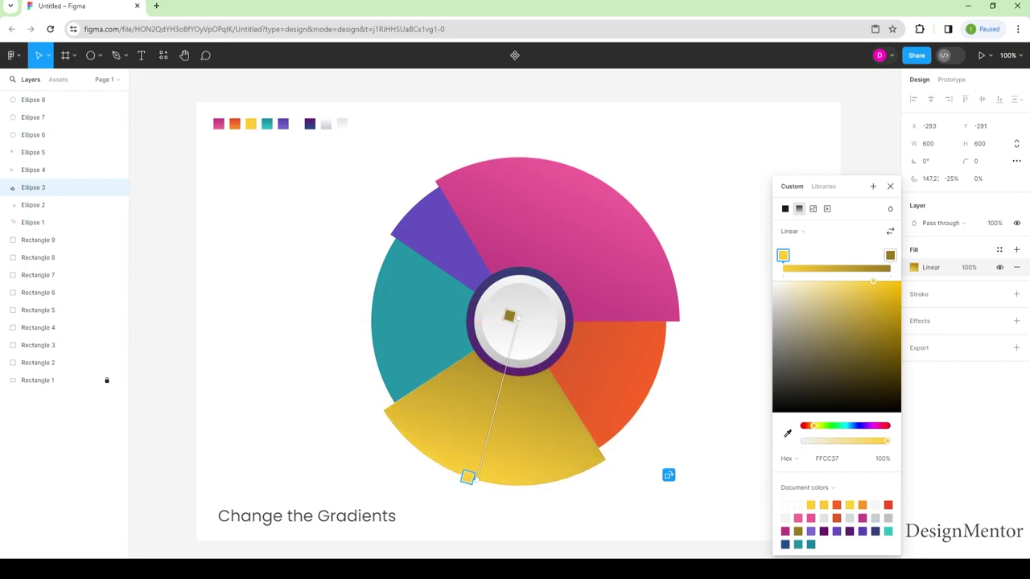
{"action": "left_click", "coordinate": [510, 315]}
{"action": "left_click_drag", "start_coordinate": [874, 333], "coordinate": [899, 281]}
{"action": "left_click", "coordinate": [468, 477]}
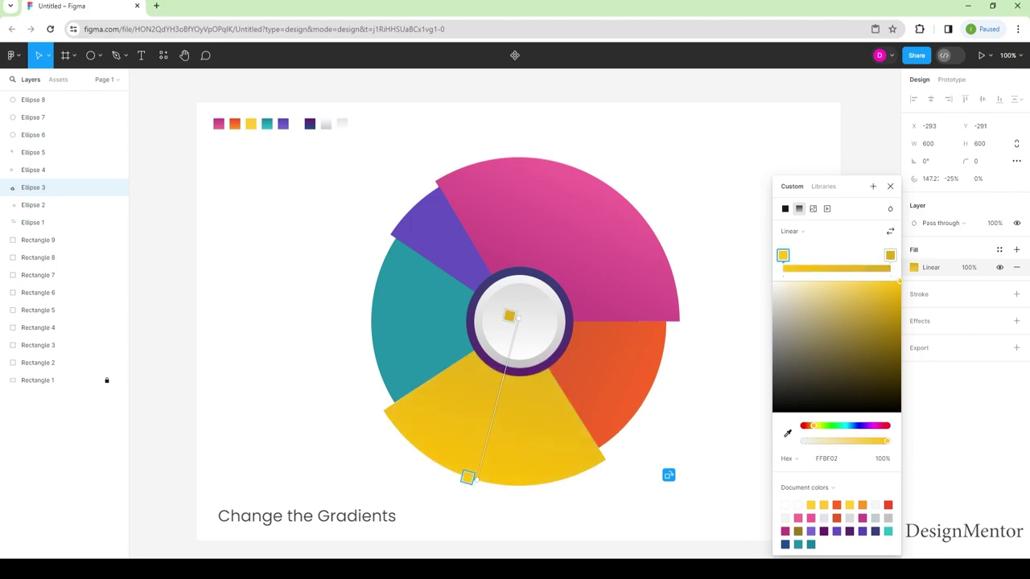
{"action": "left_click", "coordinate": [890, 186]}
{"action": "left_click", "coordinate": [33, 170]}
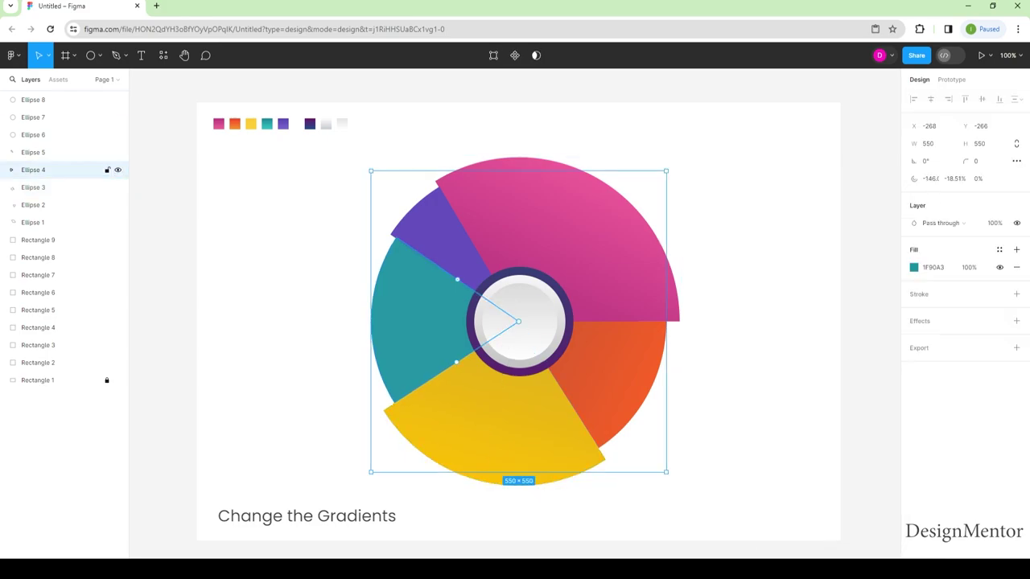
- Run the teal wedge's linear gradient from 168497 at its outer left rim to dark teal at the centre
{"action": "left_click", "coordinate": [914, 267]}
{"action": "left_click", "coordinate": [799, 208]}
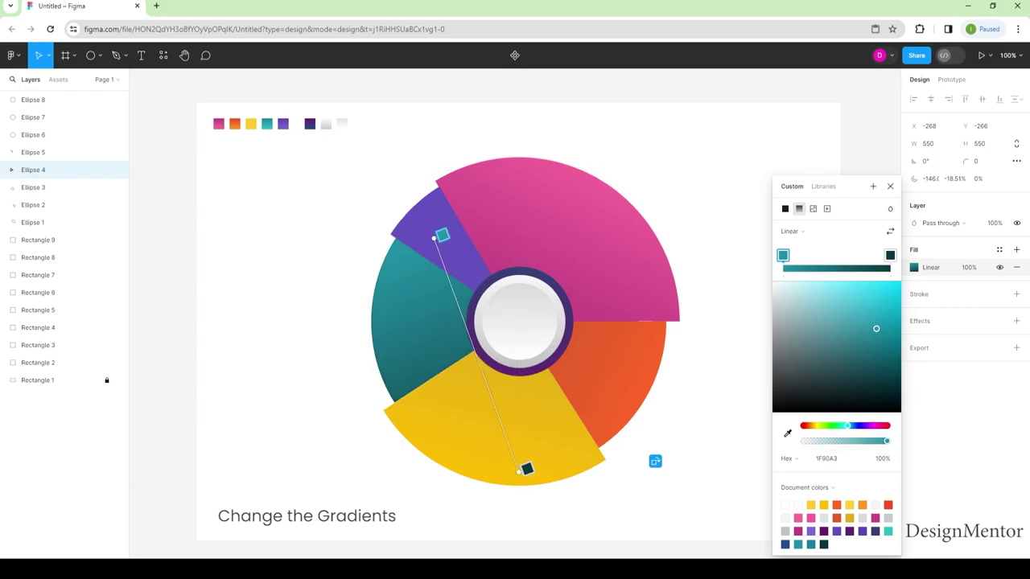
{"action": "left_click_drag", "start_coordinate": [527, 171], "coordinate": [384, 307]}
{"action": "left_click_drag", "start_coordinate": [528, 381], "coordinate": [519, 314]}
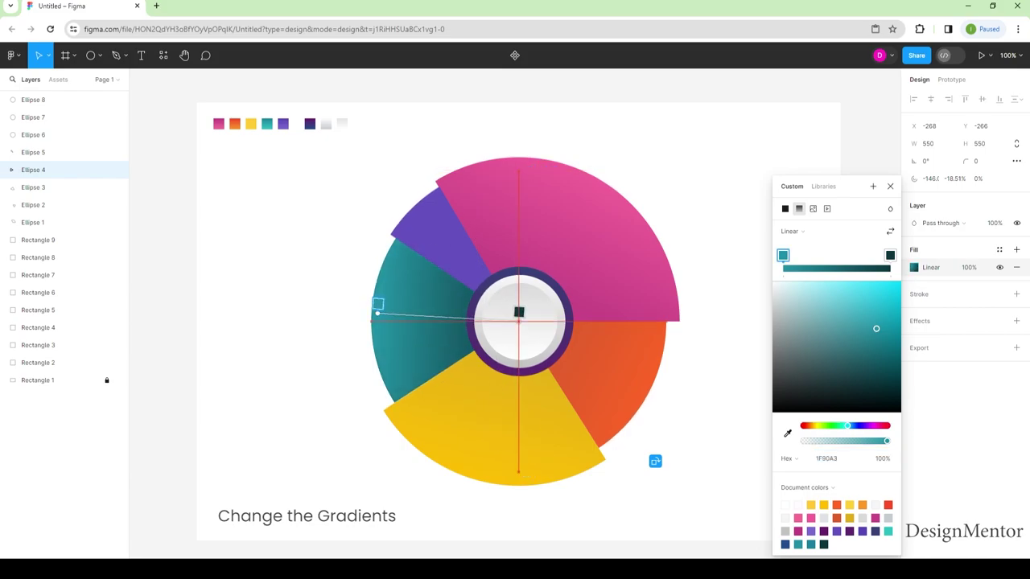
{"action": "left_click_drag", "start_coordinate": [876, 328], "coordinate": [882, 335]}
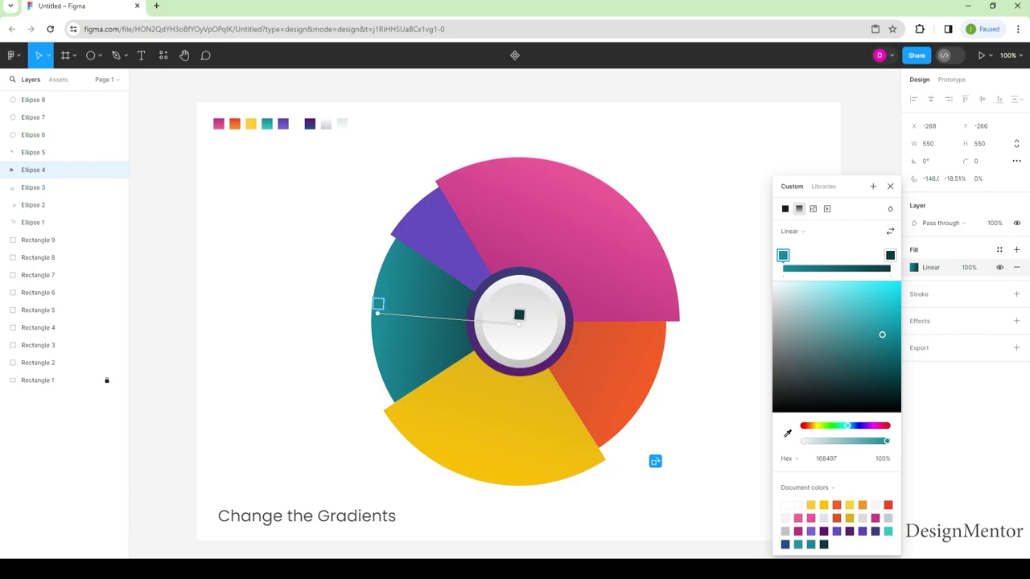
{"action": "left_click", "coordinate": [890, 186]}
{"action": "key", "text": "Escape"}
- Give the purple wedge a 6451BD-to-deep-purple linear gradient from its outer corner to the centre
{"action": "left_click", "coordinate": [33, 153]}
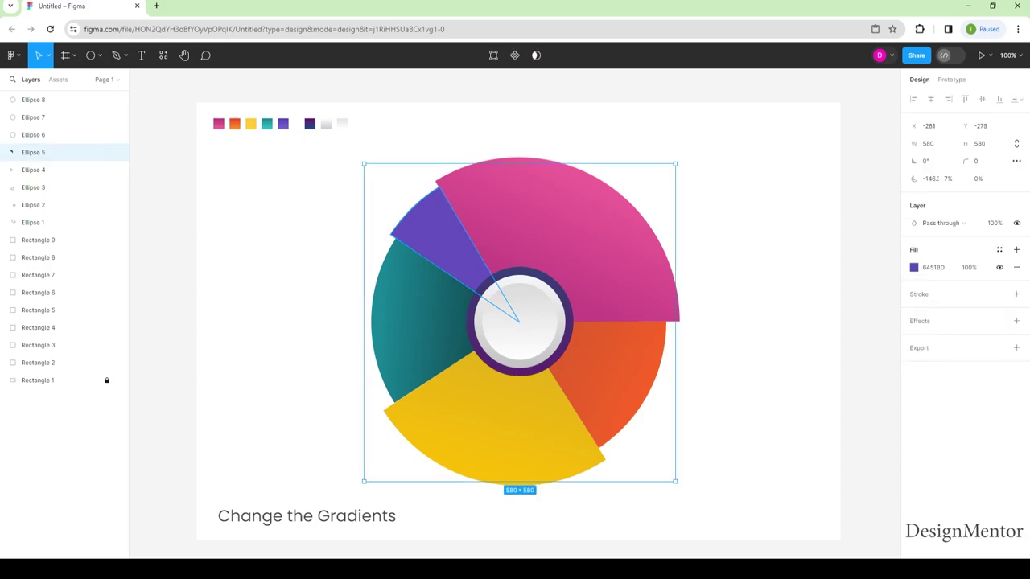
{"action": "left_click", "coordinate": [913, 267]}
{"action": "left_click", "coordinate": [799, 209]}
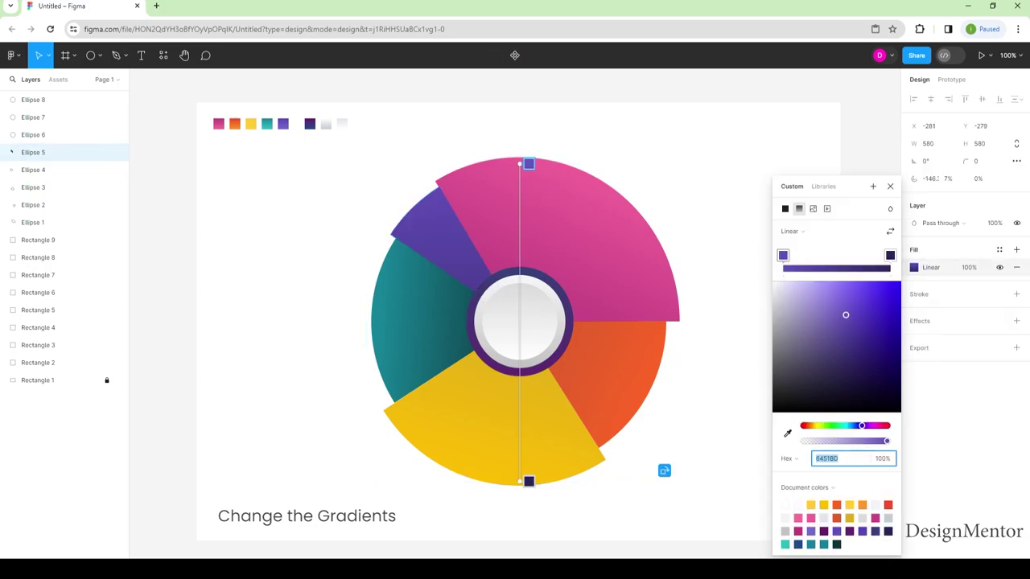
{"action": "left_click_drag", "start_coordinate": [529, 163], "coordinate": [427, 204]}
{"action": "left_click_drag", "start_coordinate": [527, 479], "coordinate": [525, 316]}
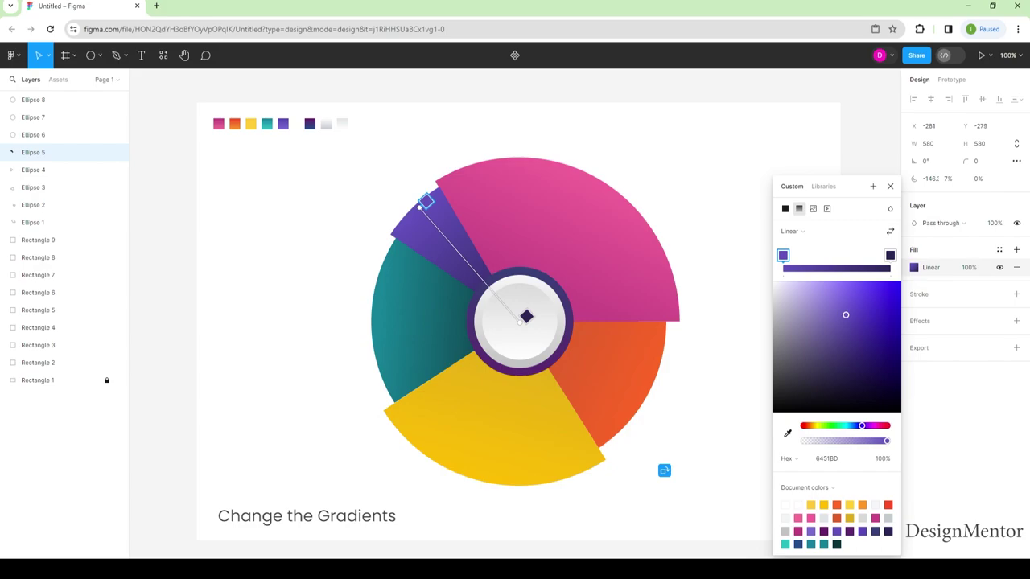
{"action": "left_click_drag", "start_coordinate": [526, 317], "coordinate": [512, 302]}
{"action": "key", "text": "Escape"}
{"action": "key", "text": "Escape"}
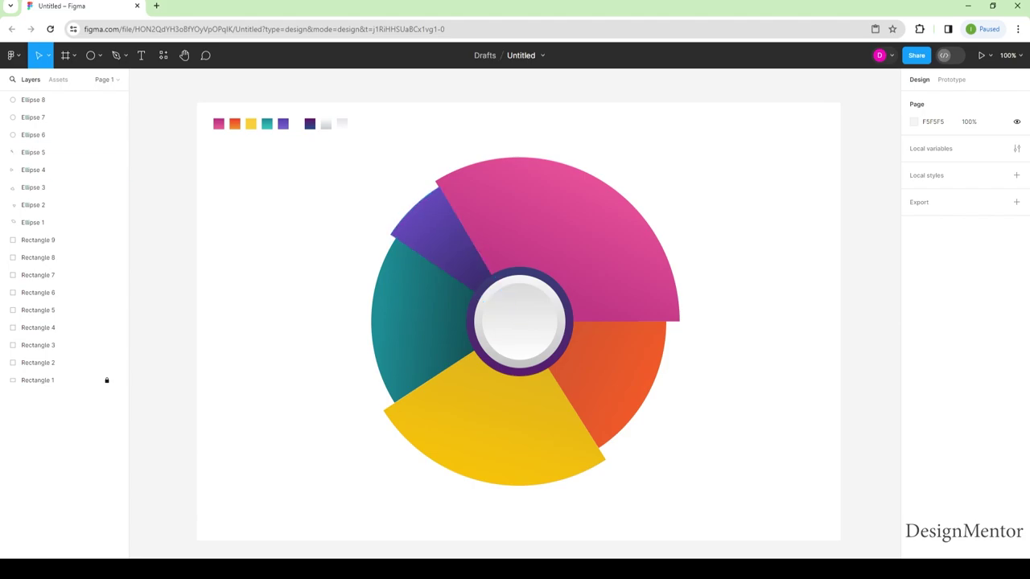
{"action": "key", "text": "t"}
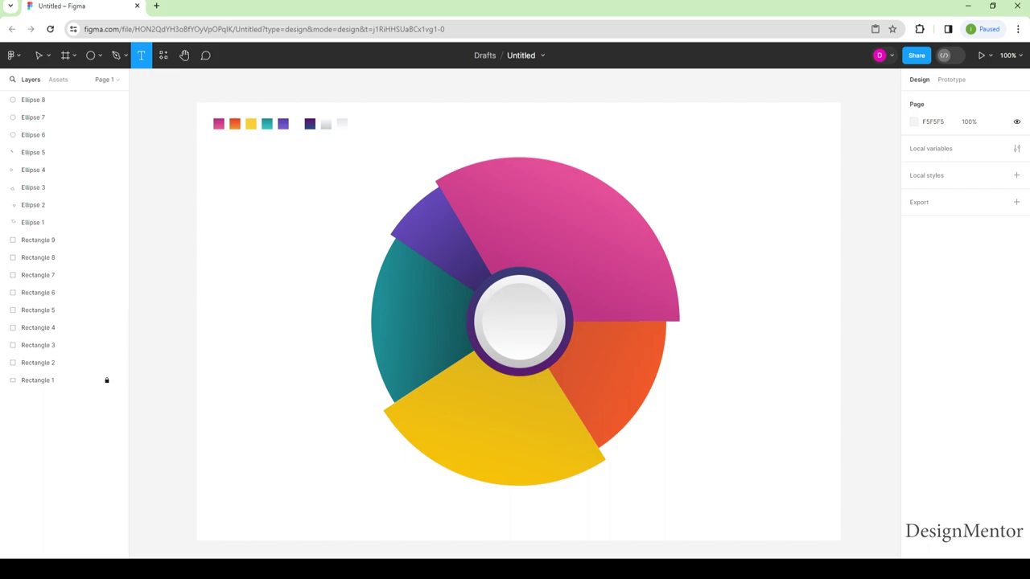
- Place a text box on the pink wedge, set its fill to FFFFFF, then discard the empty box
{"action": "left_click", "coordinate": [502, 239]}
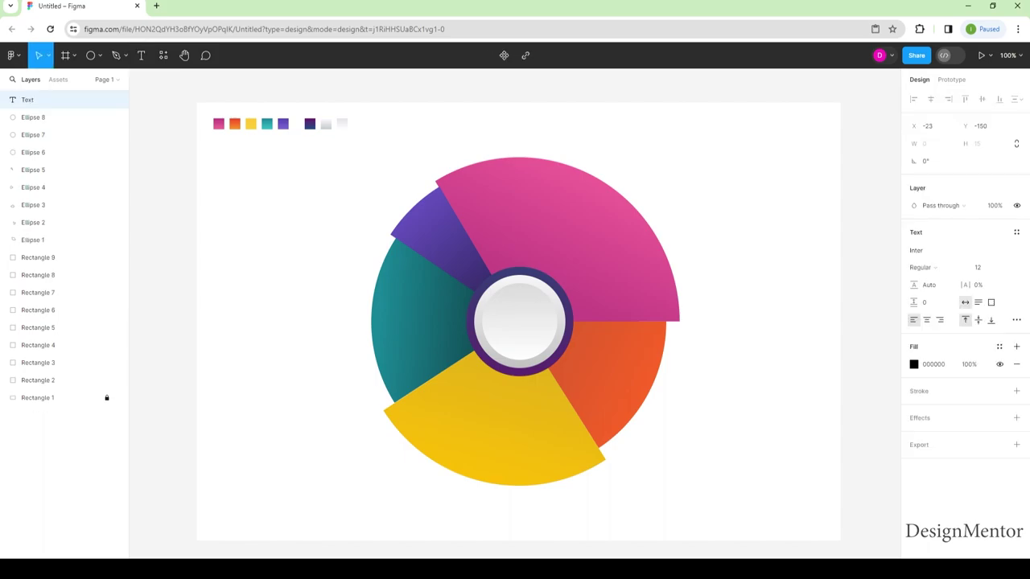
{"action": "left_click", "coordinate": [913, 363]}
{"action": "left_click", "coordinate": [827, 457]}
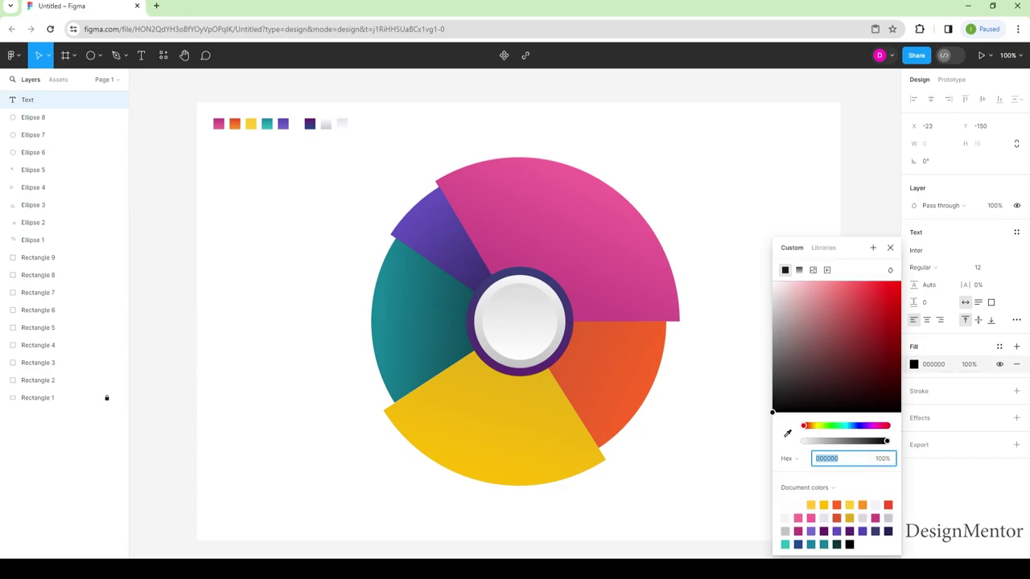
{"action": "type", "text": "FFFFFF"}
{"action": "key", "text": "Return"}
{"action": "key", "text": "Escape"}
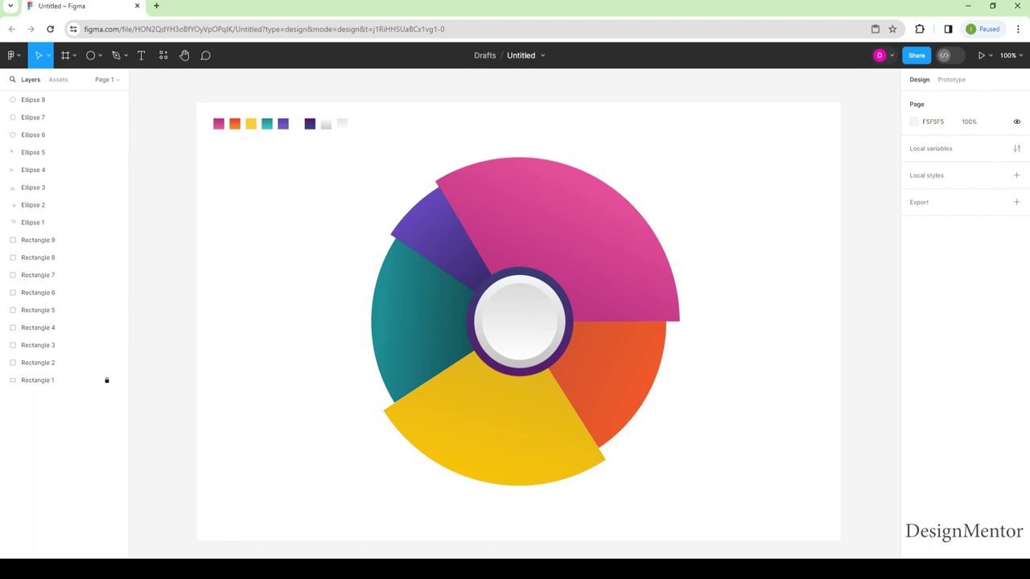
- Add a JAVASCRIPT label on the pink wedge with a white FFFFFF fill
{"action": "key", "text": "t"}
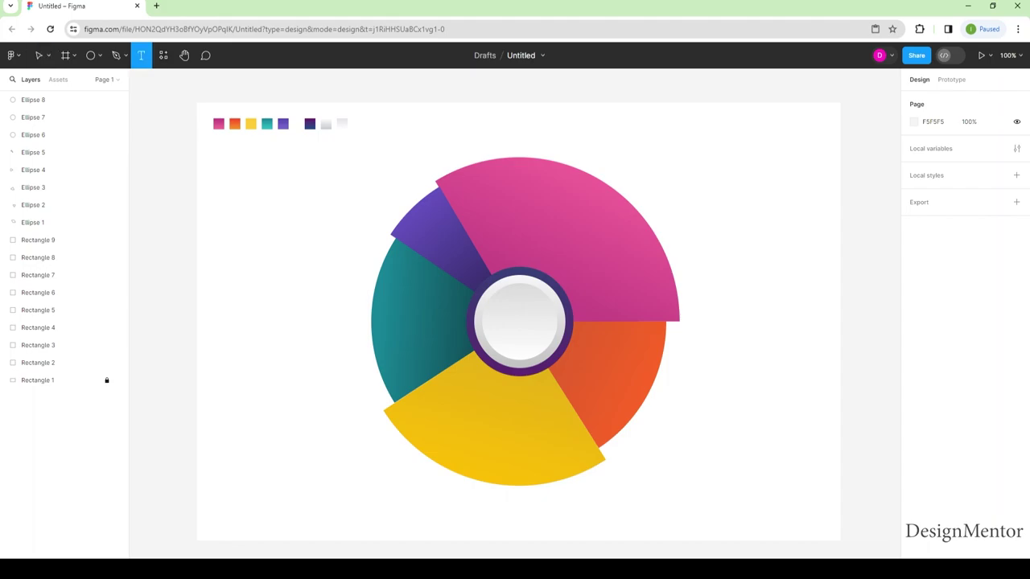
{"action": "left_click", "coordinate": [508, 239]}
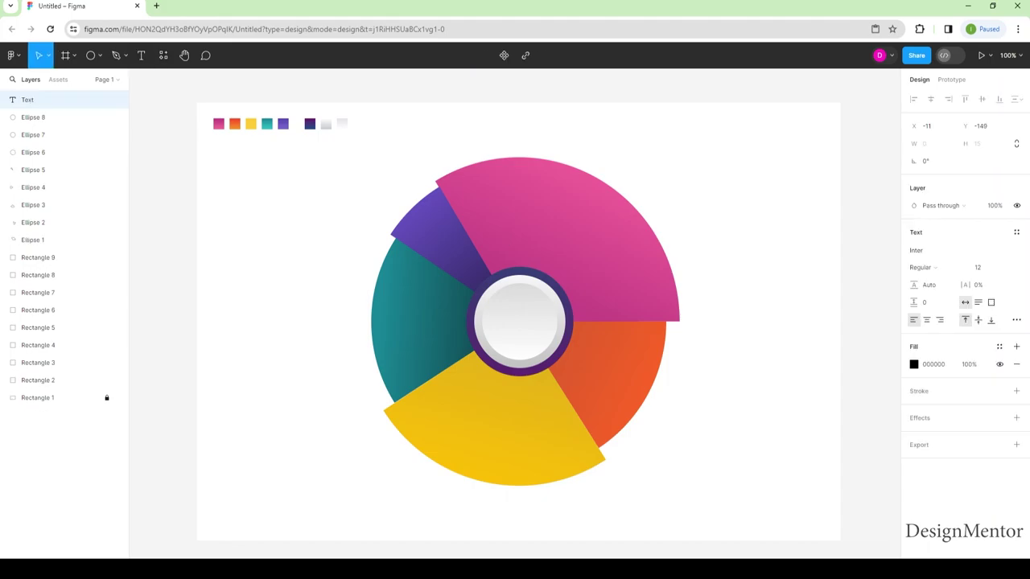
{"action": "type", "text": "JAVA"}
{"action": "type", "text": "SCRIPT"}
{"action": "key", "text": "ctrl+a"}
{"action": "left_click", "coordinate": [913, 364]}
{"action": "type", "text": "FFFFFF"}
{"action": "key", "text": "Return"}
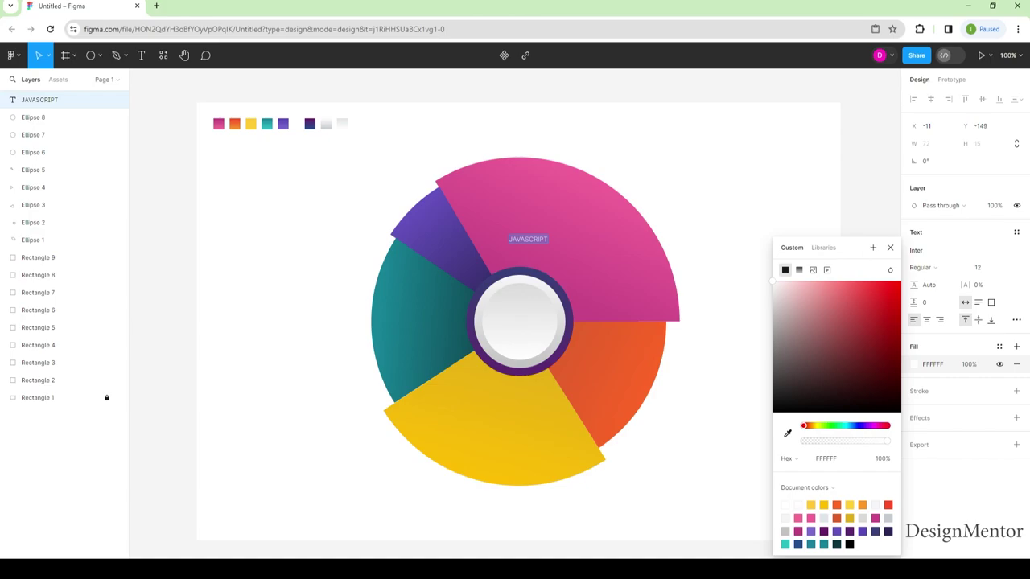
{"action": "key", "text": "Escape"}
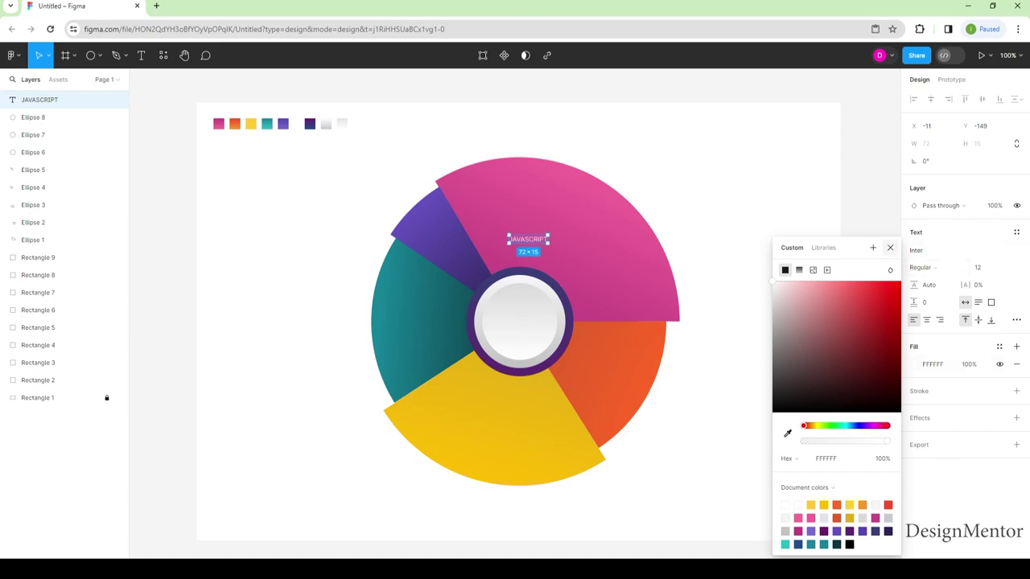
{"action": "left_click", "coordinate": [889, 247]}
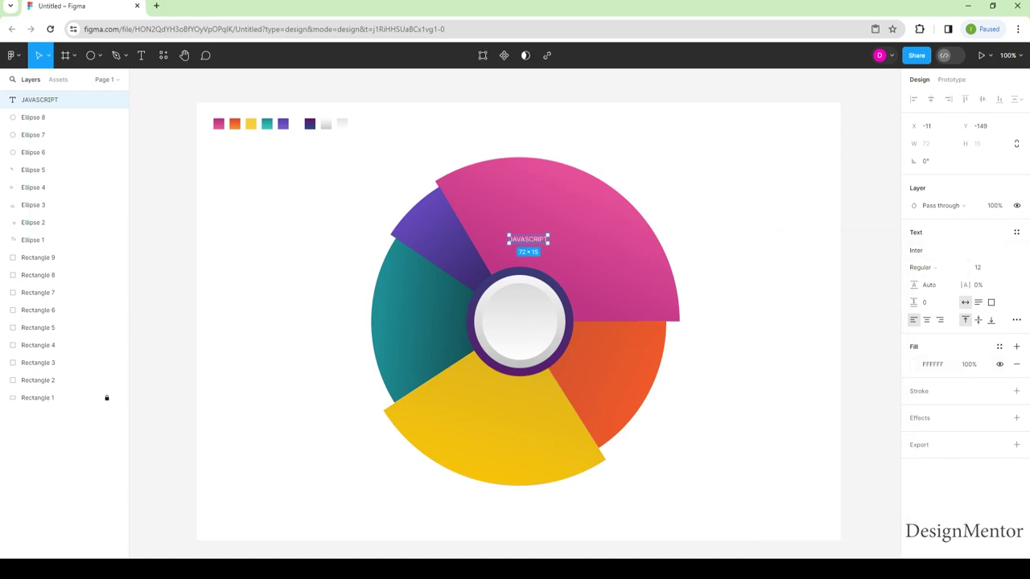
{"action": "left_click", "coordinate": [925, 250]}
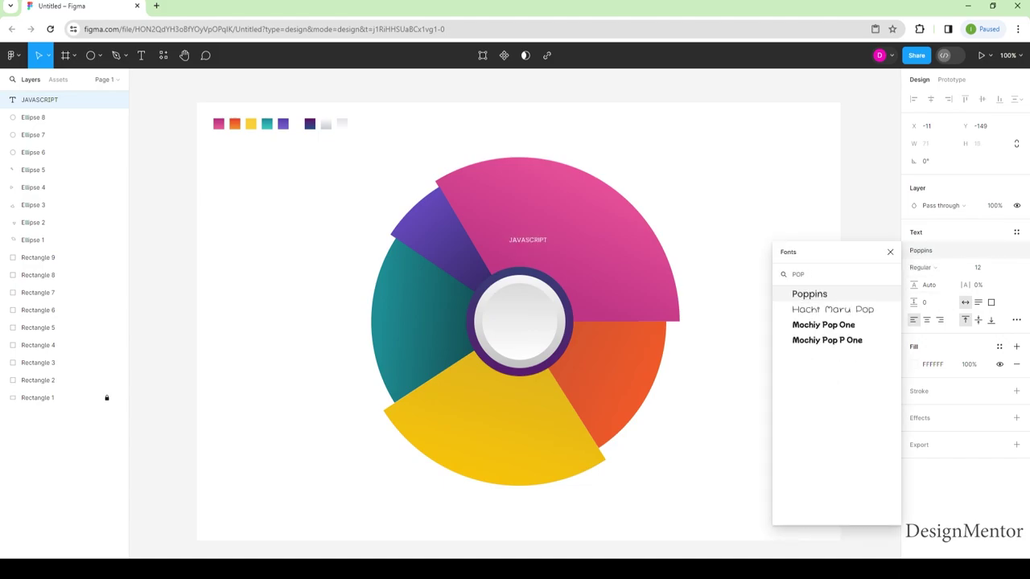
- Set the label's font to Open Sans at size 32
{"action": "type", "text": "OPEN"}
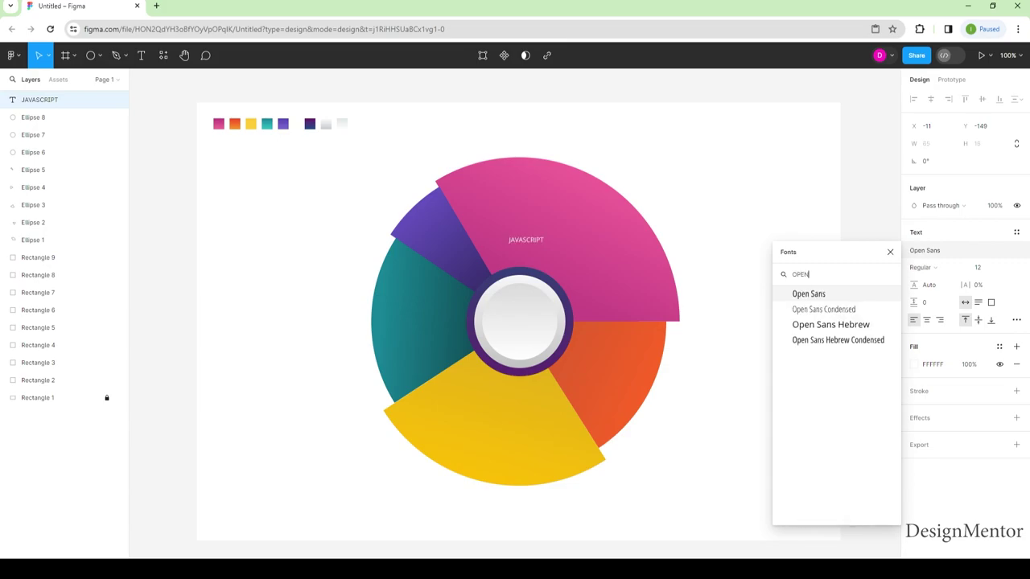
{"action": "key", "text": "Return"}
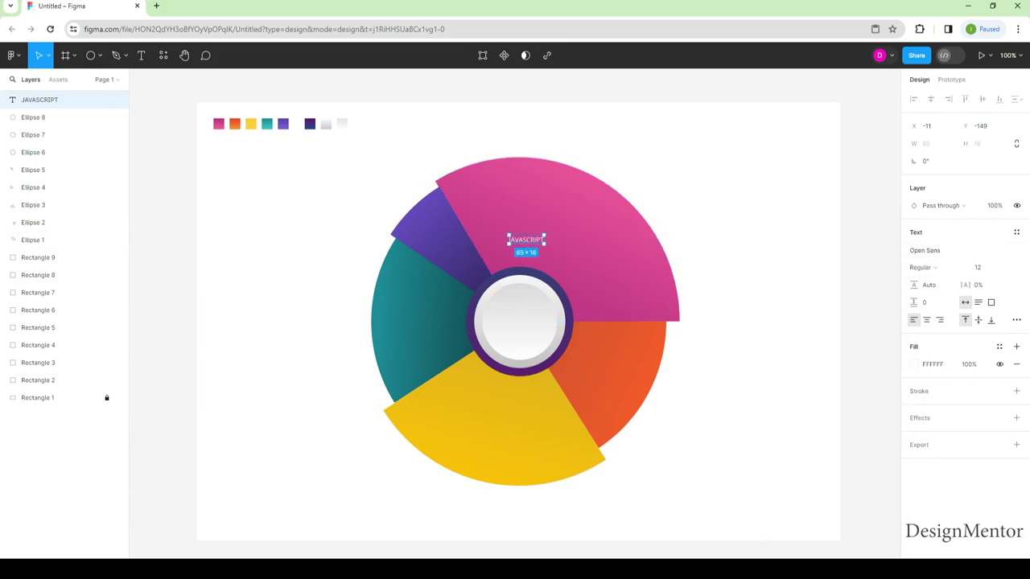
{"action": "left_click", "coordinate": [978, 267]}
{"action": "key", "text": "shift+Up"}
{"action": "key", "text": "shift+Up"}
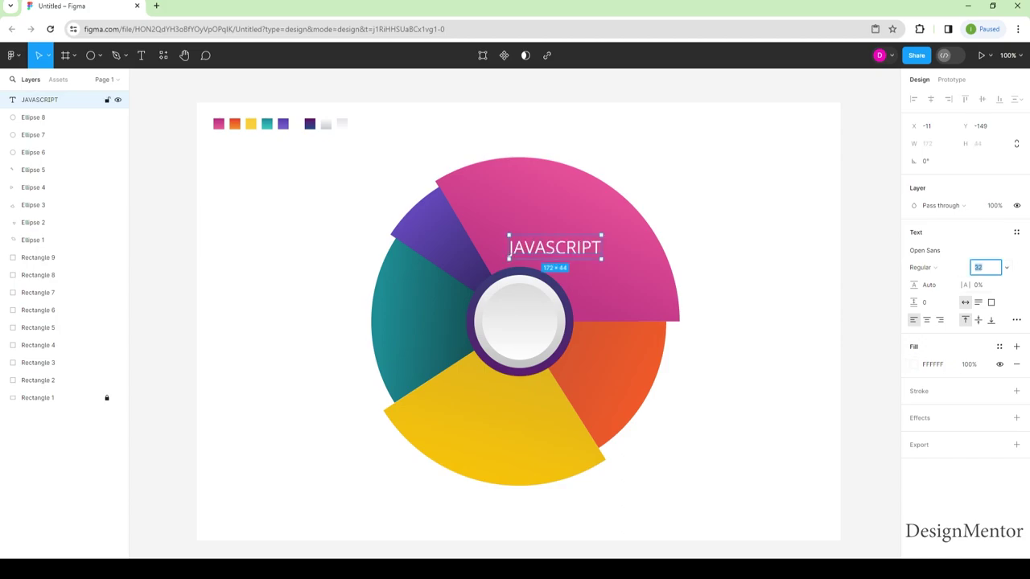
{"action": "key", "text": "Return"}
{"action": "key", "text": "Return"}
- Retype the label as 'Javascript' in SemiBold and move it right and up on the pink wedge
{"action": "key", "text": "BackSpace"}
{"action": "type", "text": "j"}
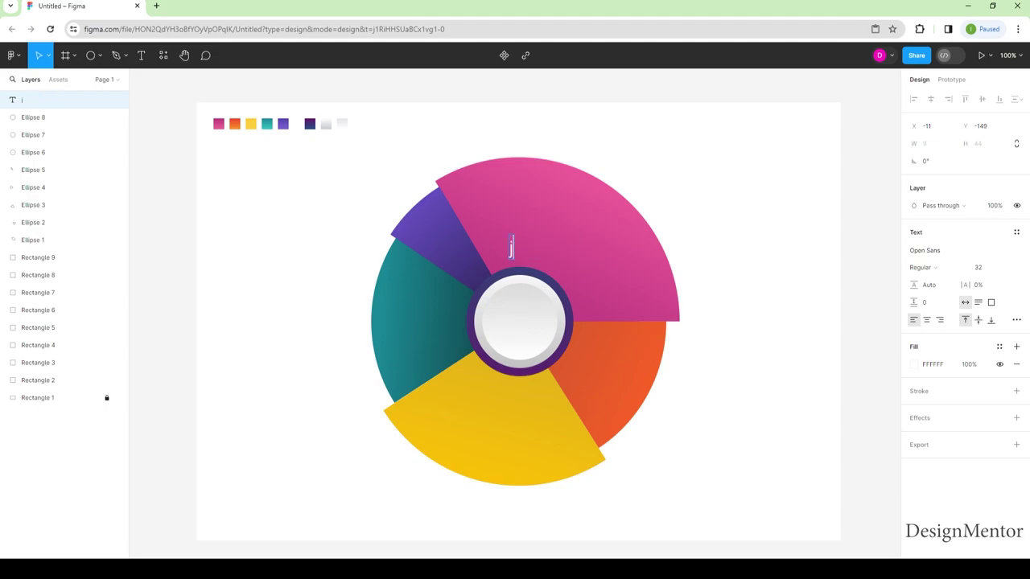
{"action": "type", "text": "Javas"}
{"action": "type", "text": "cript"}
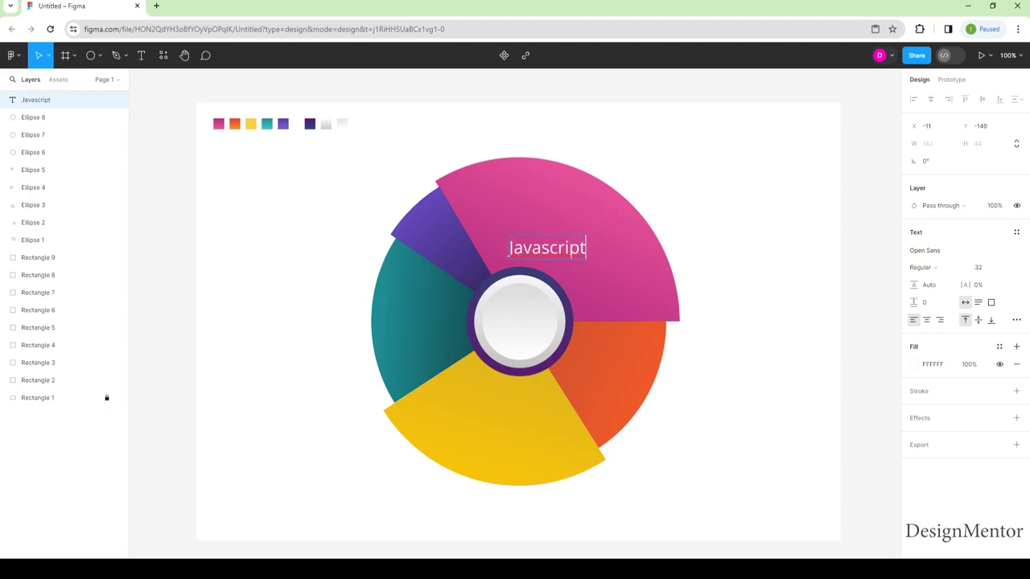
{"action": "key", "text": "ctrl+a"}
{"action": "left_click", "coordinate": [921, 267]}
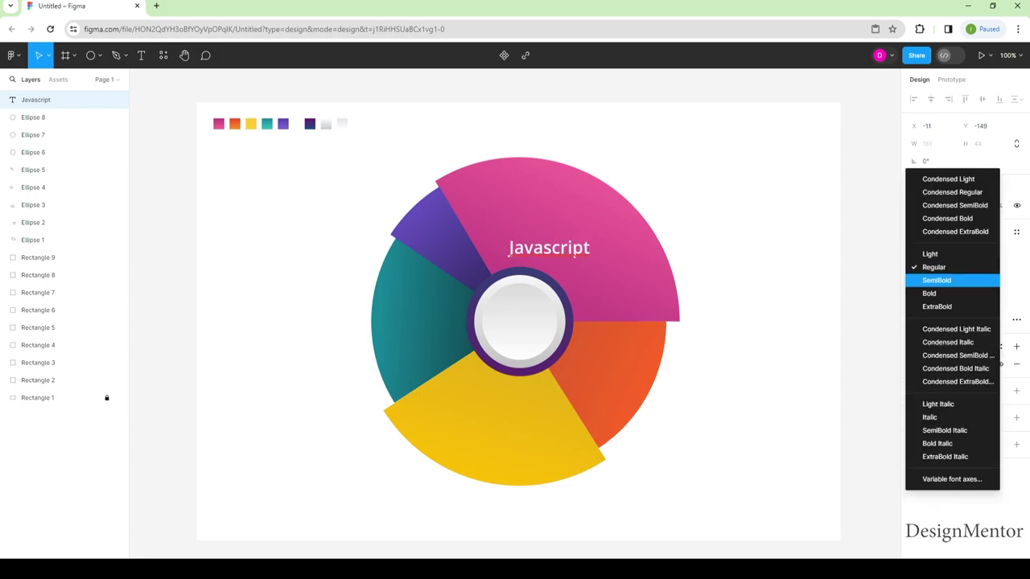
{"action": "left_click", "coordinate": [936, 280]}
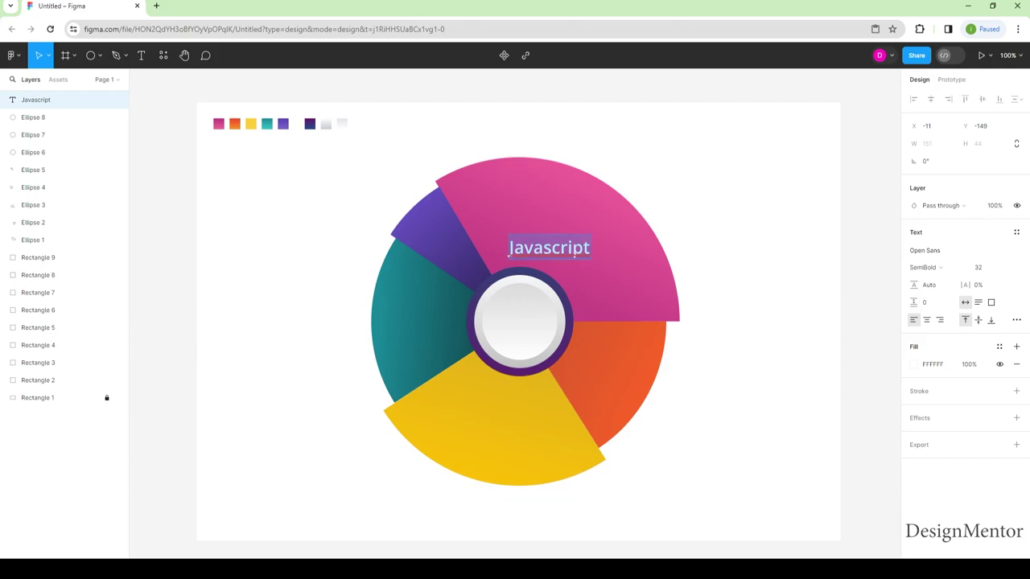
{"action": "key", "text": "Escape"}
{"action": "left_click_drag", "start_coordinate": [508, 251], "coordinate": [570, 242]}
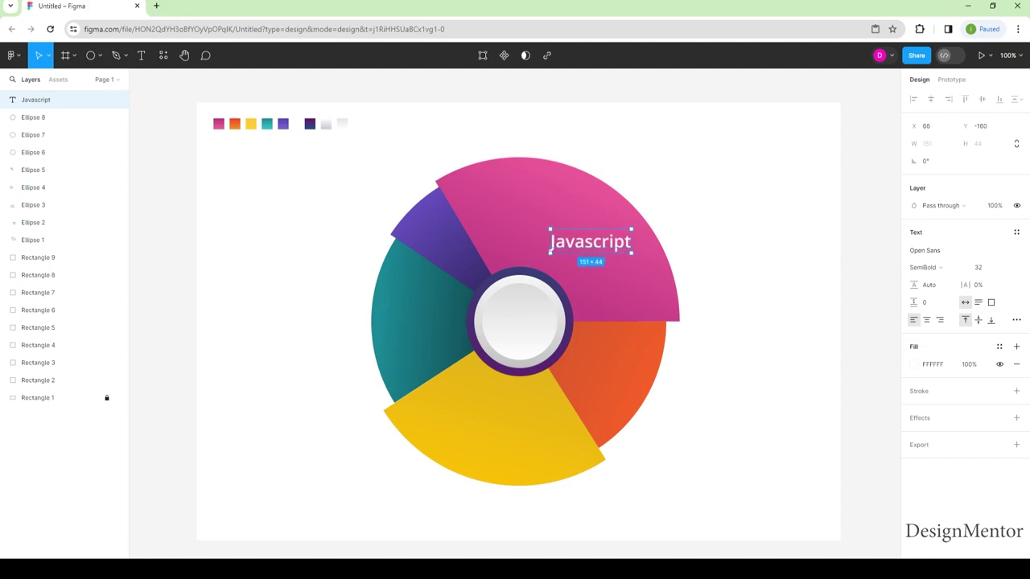
- Copy the Javascript label onto the orange wedge and retype it as HTML/CSS
{"action": "key", "text": "Escape"}
{"action": "left_click", "coordinate": [35, 100]}
{"action": "right_click", "coordinate": [590, 240]}
{"action": "left_click", "coordinate": [611, 250]}
{"action": "right_click", "coordinate": [586, 246]}
{"action": "left_click", "coordinate": [599, 263]}
{"action": "mouse_move", "coordinate": [716, 269]}
{"action": "left_mouse_down"}
{"action": "mouse_move", "coordinate": [654, 311]}
{"action": "mouse_move", "coordinate": [612, 362]}
{"action": "left_mouse_up"}
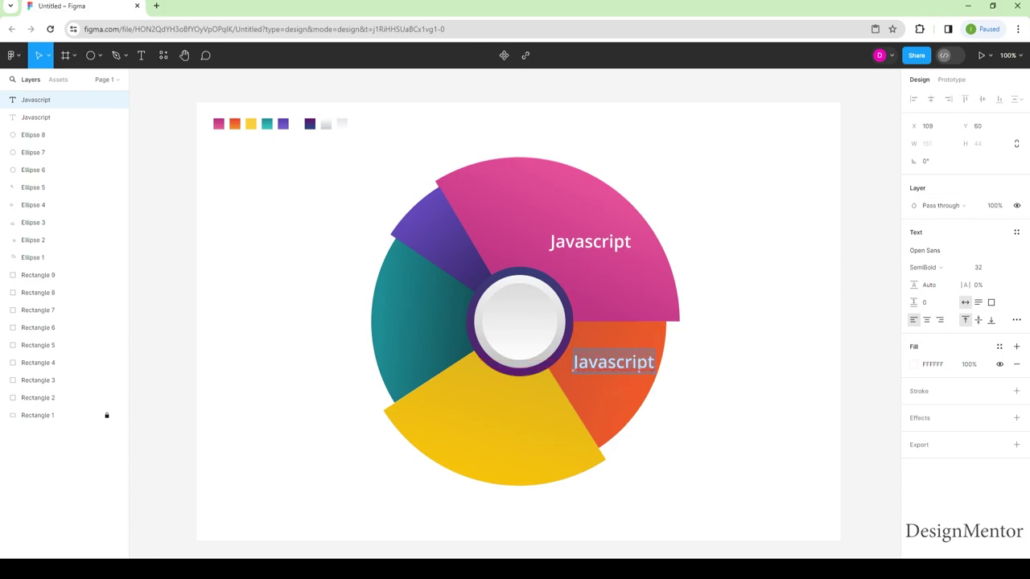
{"action": "type", "text": "HTML"}
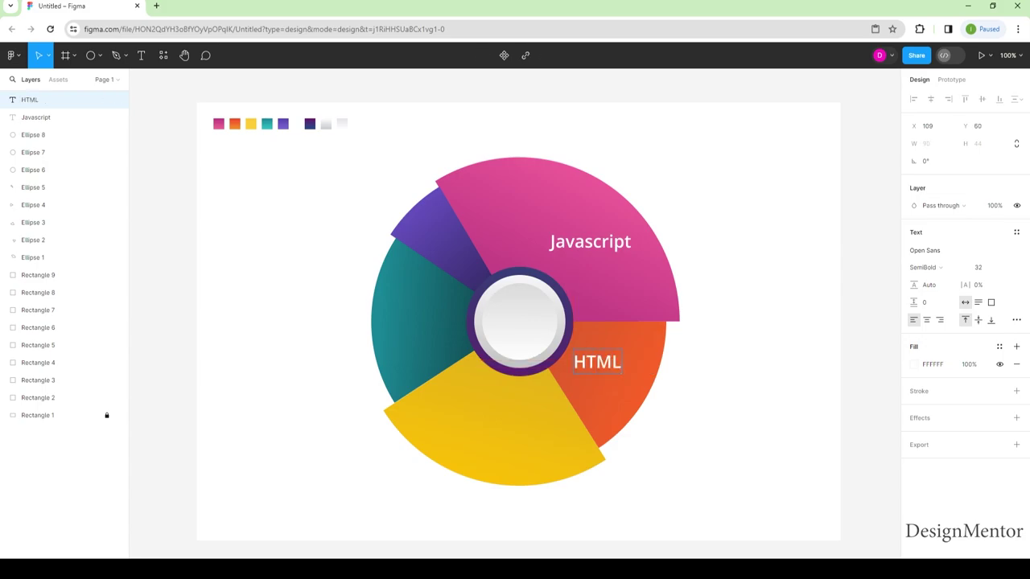
{"action": "type", "text": "/CSS"}
{"action": "key", "text": "Escape"}
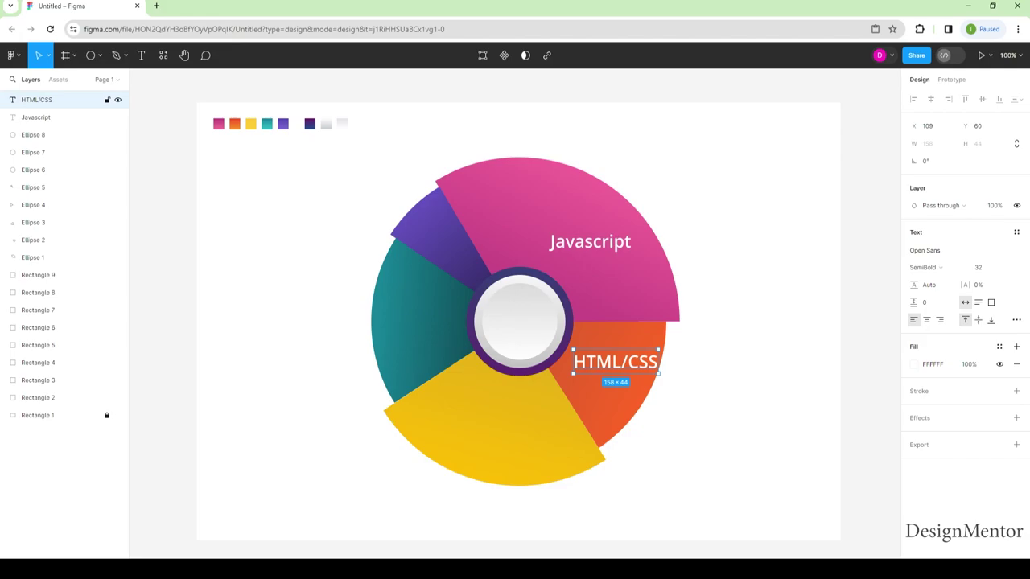
{"action": "left_click_drag", "start_coordinate": [615, 362], "coordinate": [608, 370]}
{"action": "key", "text": "Escape"}
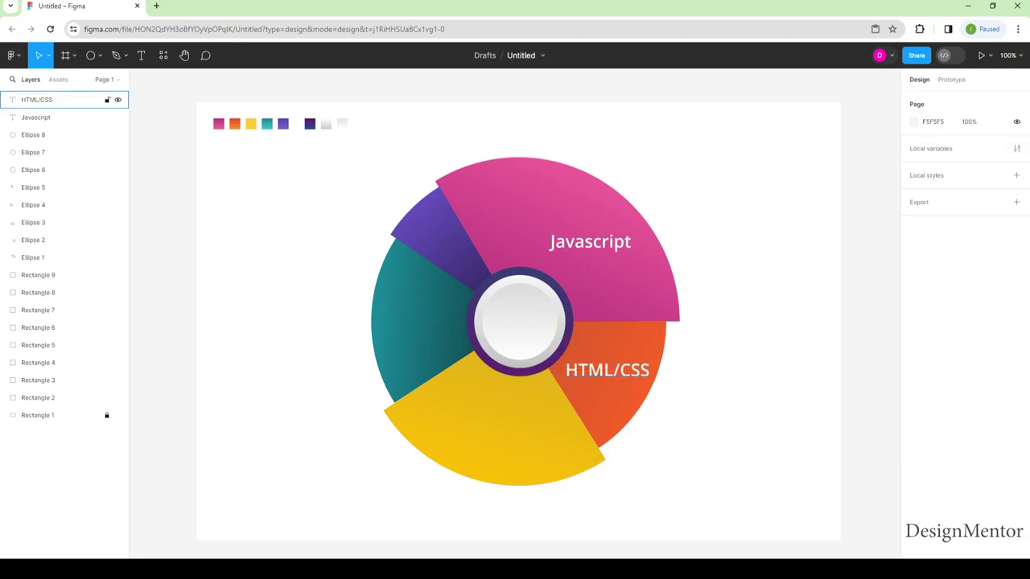
- Duplicate the HTML/CSS label onto the yellow wedge as 'Python'
{"action": "left_click", "coordinate": [72, 100]}
{"action": "key", "text": "ctrl+d"}
{"action": "mouse_move", "coordinate": [607, 370]}
{"action": "left_mouse_down"}
{"action": "mouse_move", "coordinate": [458, 421]}
{"action": "mouse_move", "coordinate": [466, 417]}
{"action": "left_mouse_up"}
{"action": "key", "text": "Return"}
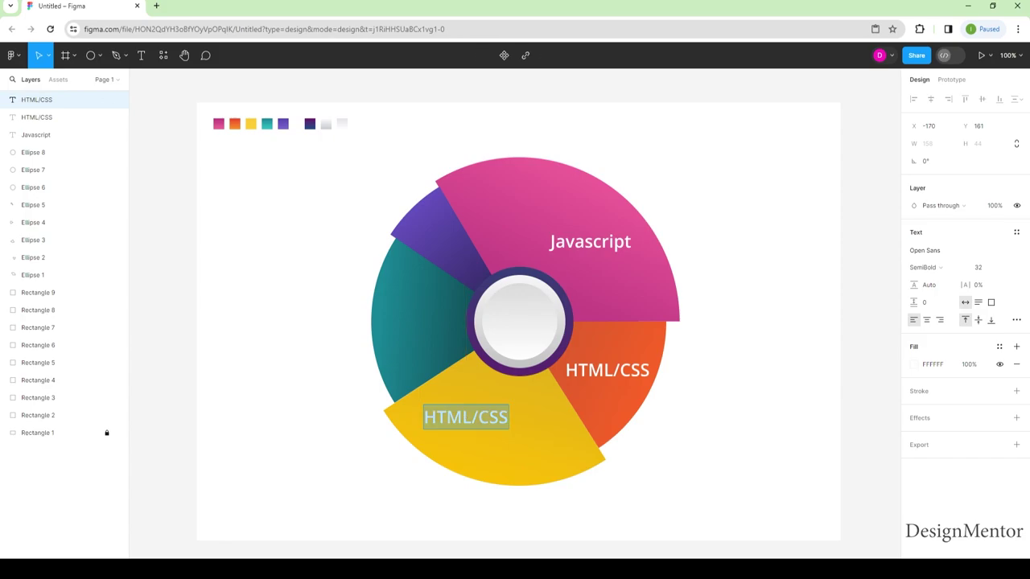
{"action": "type", "text": "Python"}
{"action": "key", "text": "Escape"}
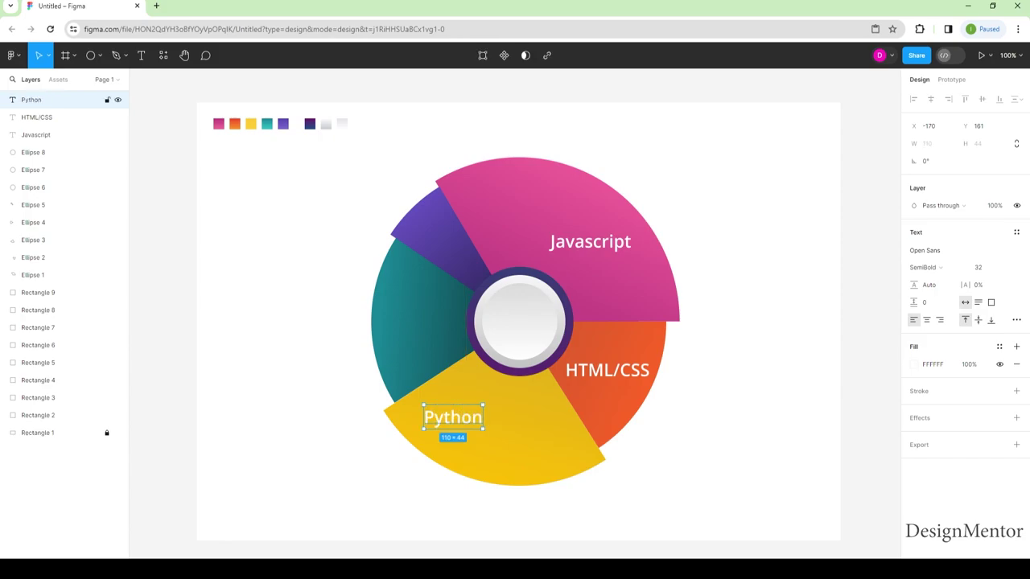
{"action": "left_click_drag", "start_coordinate": [453, 417], "coordinate": [496, 438]}
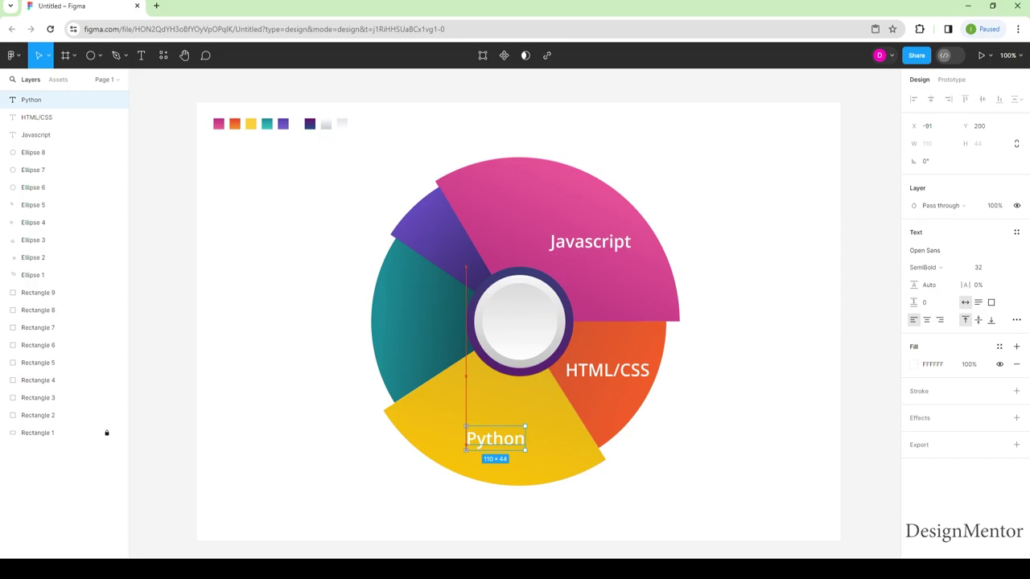
{"action": "key", "text": "Escape"}
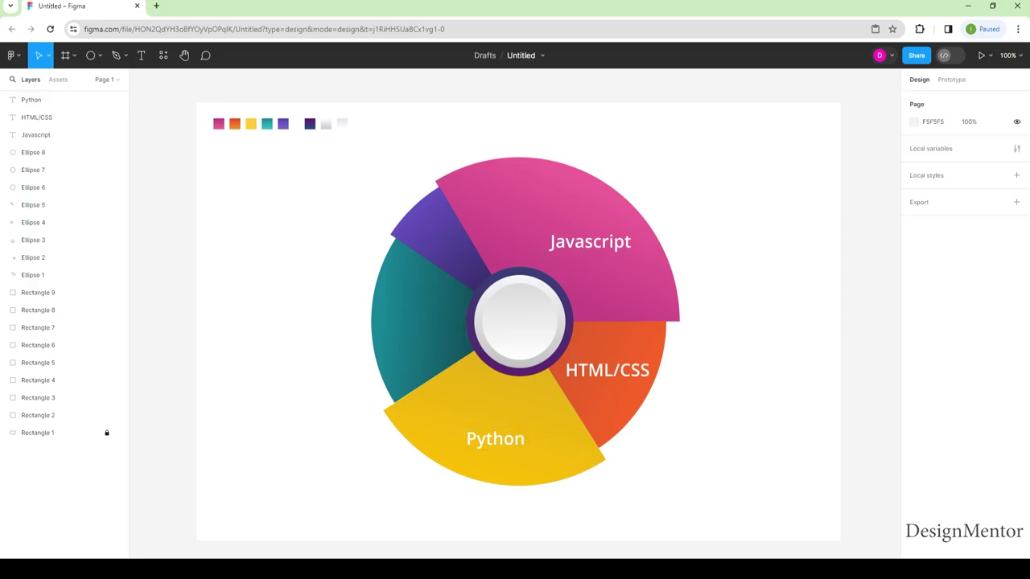
- Duplicate the Python label as 'SQL' on the teal wedge and nudge it right
{"action": "left_click", "coordinate": [48, 100]}
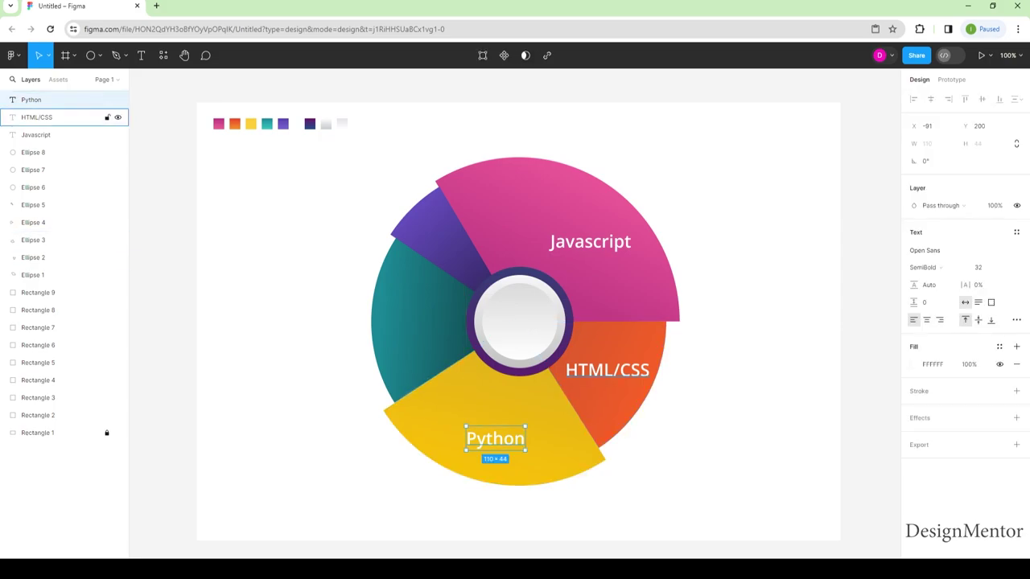
{"action": "key", "text": "ctrl+d"}
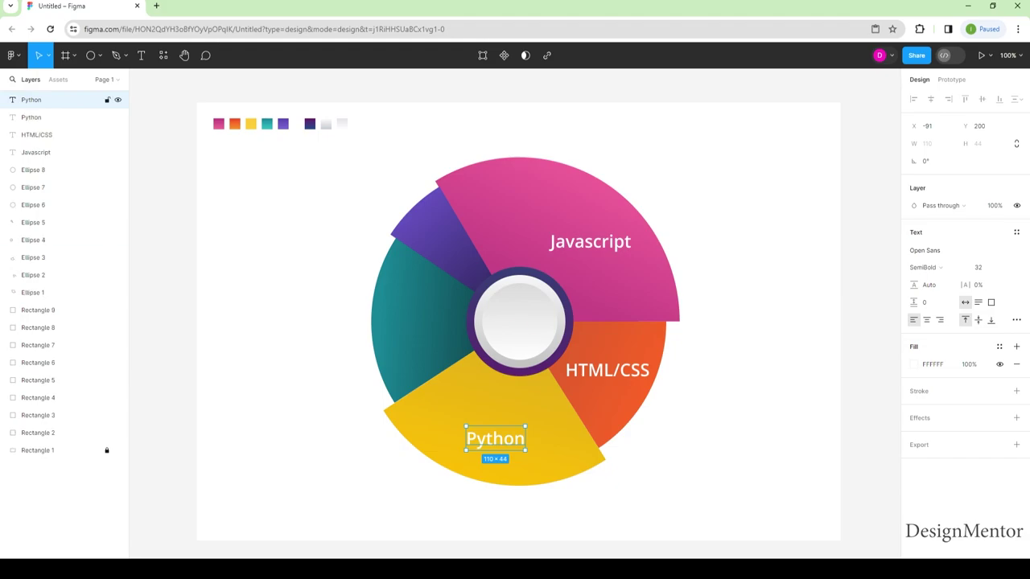
{"action": "key", "text": "shift+Up"}
{"action": "key", "text": "shift+Up"}
{"action": "key", "text": "shift+Up"}
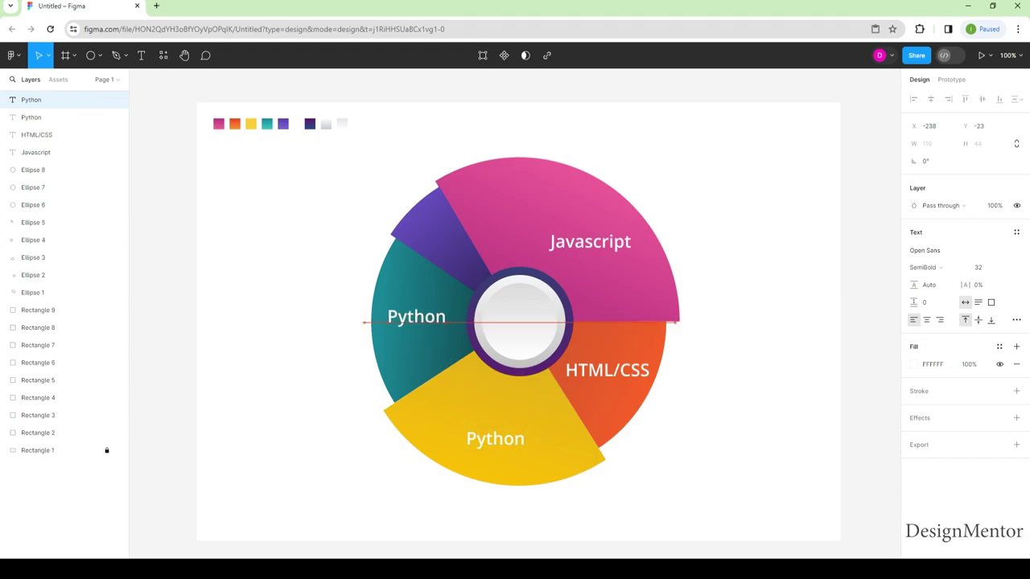
{"action": "type", "text": "SQL"}
{"action": "key", "text": "Escape"}
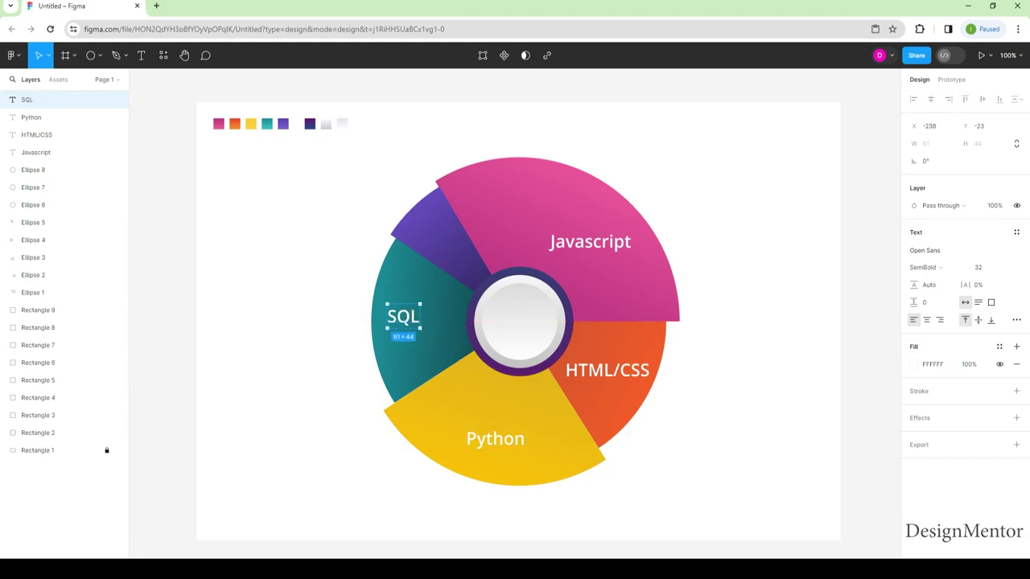
{"action": "key", "text": "Escape"}
{"action": "left_click", "coordinate": [64, 99]}
{"action": "key", "text": "Right"}
{"action": "key", "text": "Right"}
{"action": "key", "text": "Right"}
{"action": "key", "text": "Right"}
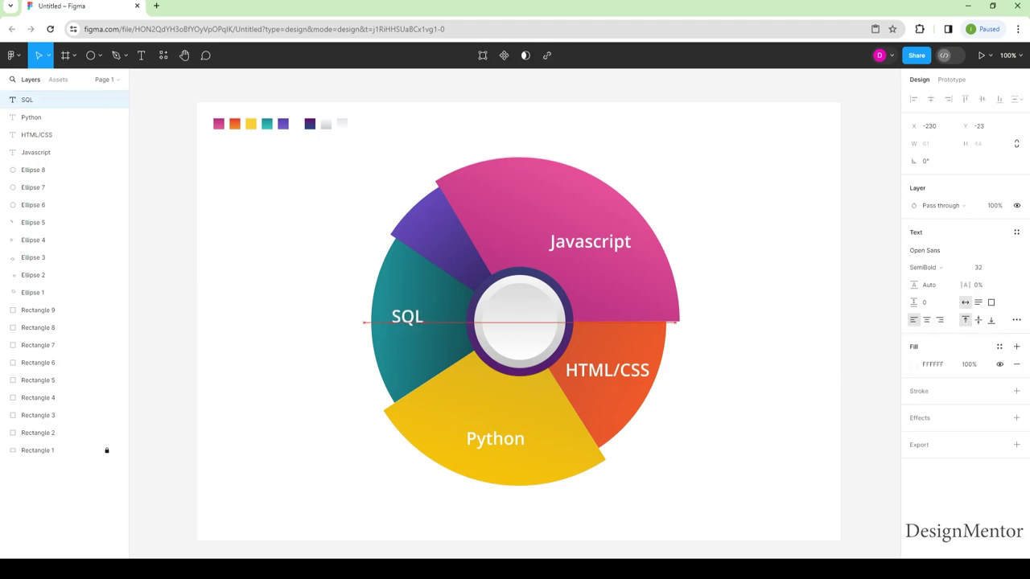
{"action": "key", "text": "Right"}
{"action": "key", "text": "Right"}
{"action": "key", "text": "Escape"}
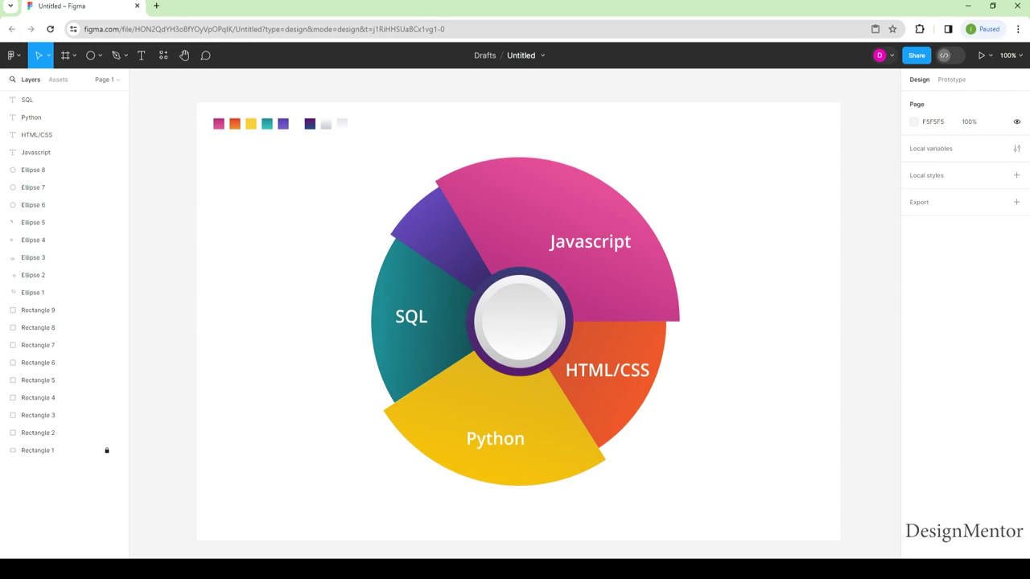
- Add a TypeScript label at font size 22, centred on the purple wedge
{"action": "left_click", "coordinate": [36, 152]}
{"action": "key", "text": "ctrl+d"}
{"action": "left_click_drag", "start_coordinate": [590, 242], "coordinate": [435, 242]}
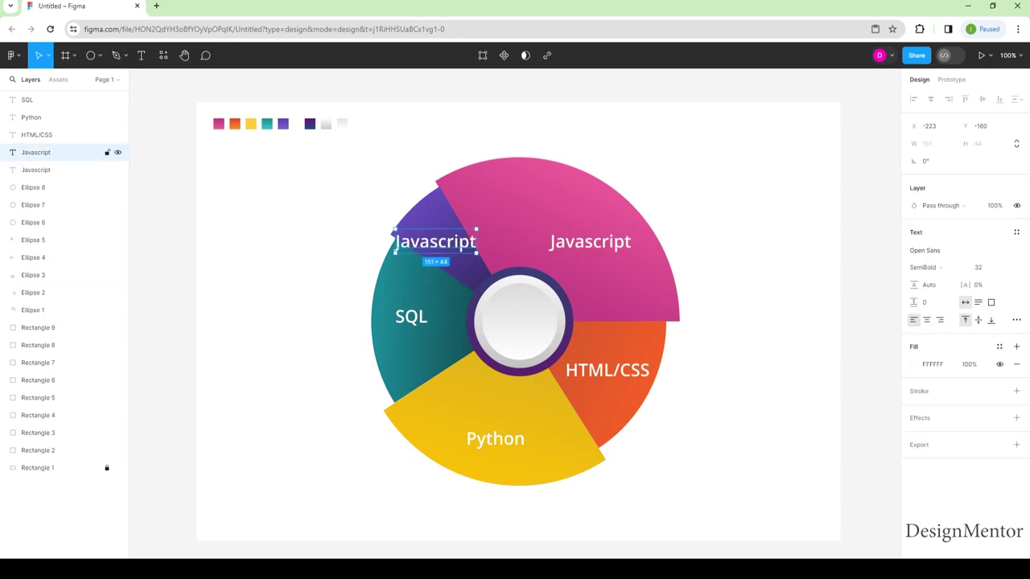
{"action": "key", "text": "Return"}
{"action": "type", "text": "Types"}
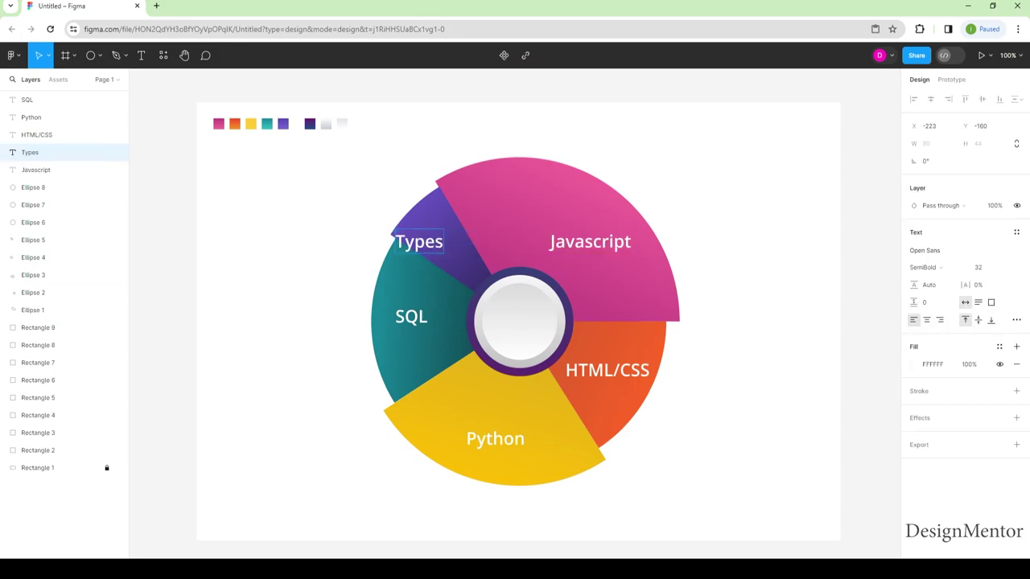
{"action": "type", "text": "Script"}
{"action": "key", "text": "Escape"}
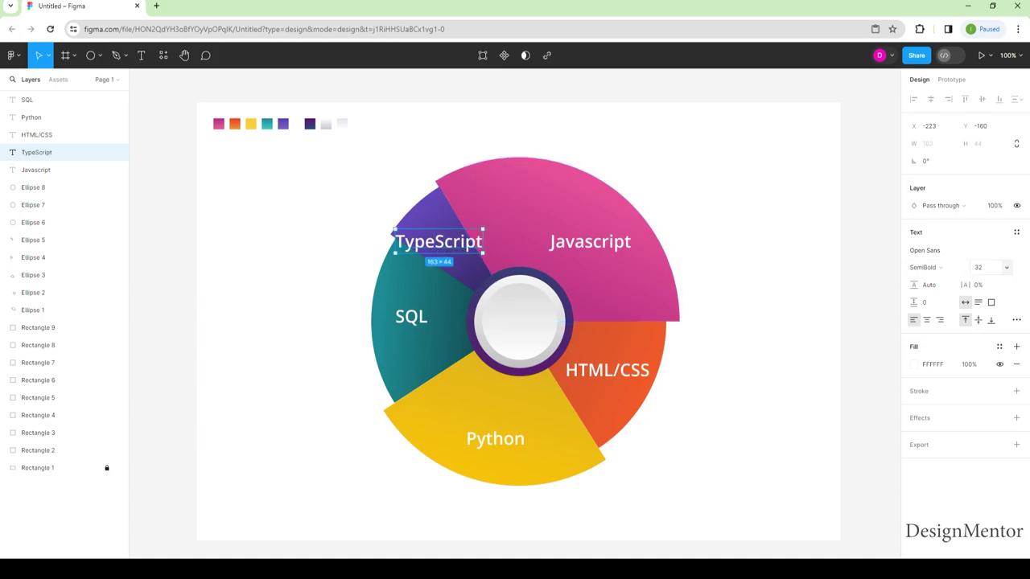
{"action": "left_click", "coordinate": [981, 267]}
{"action": "type", "text": "22"}
{"action": "key", "text": "Return"}
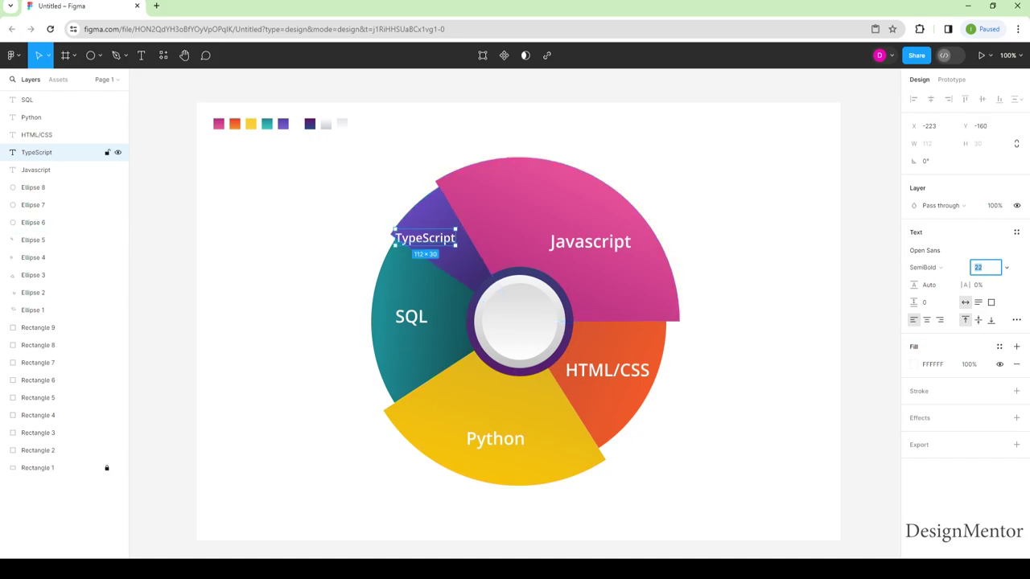
{"action": "left_click_drag", "start_coordinate": [425, 240], "coordinate": [435, 236]}
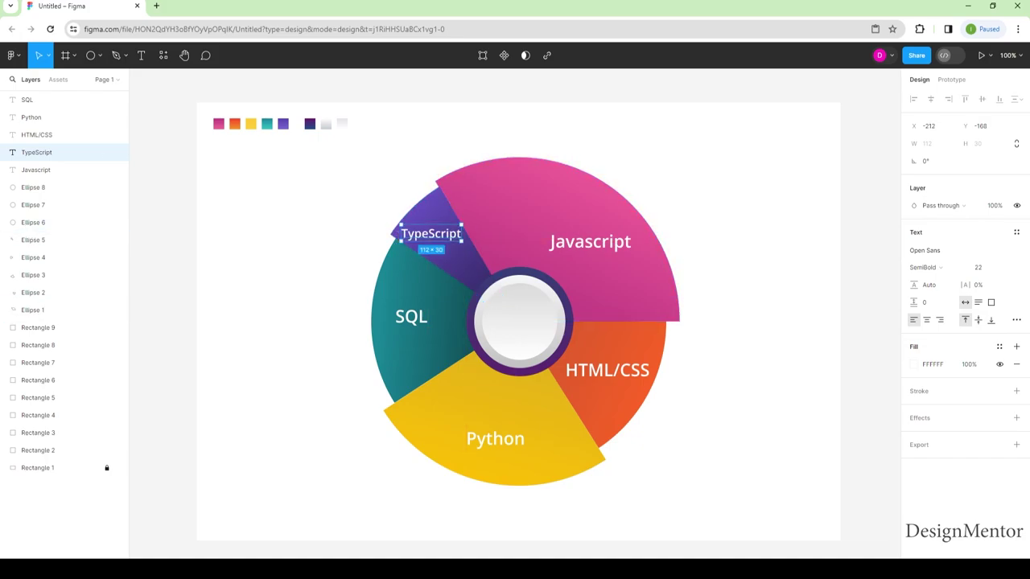
{"action": "key", "text": "Escape"}
- Fine-tune the Javascript, HTML/CSS and Python label positions, and place a Javascript copy above the original
{"action": "left_click_drag", "start_coordinate": [590, 241], "coordinate": [563, 232]}
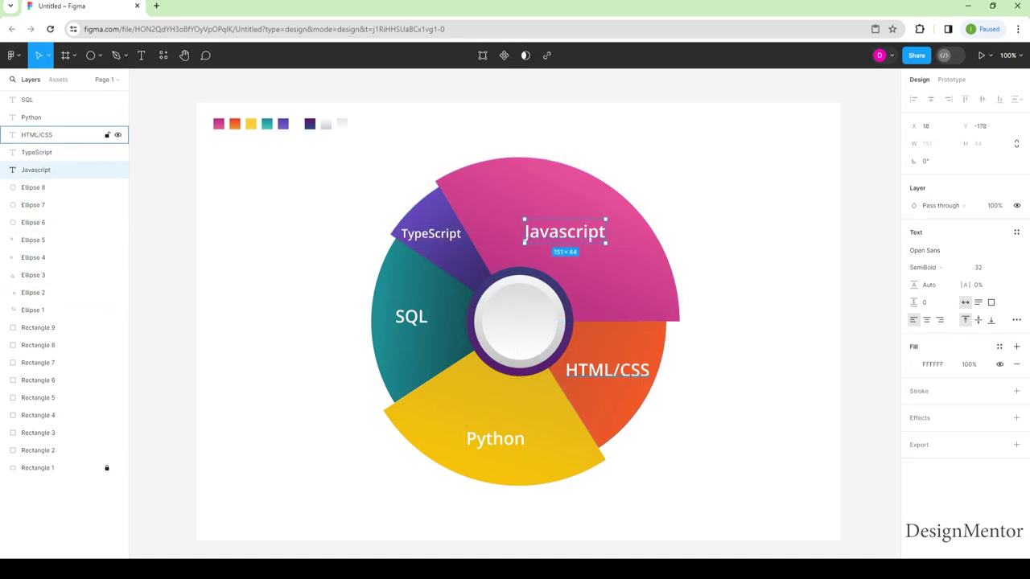
{"action": "left_click_drag", "start_coordinate": [608, 371], "coordinate": [611, 370]}
{"action": "left_click_drag", "start_coordinate": [523, 447], "coordinate": [523, 435]}
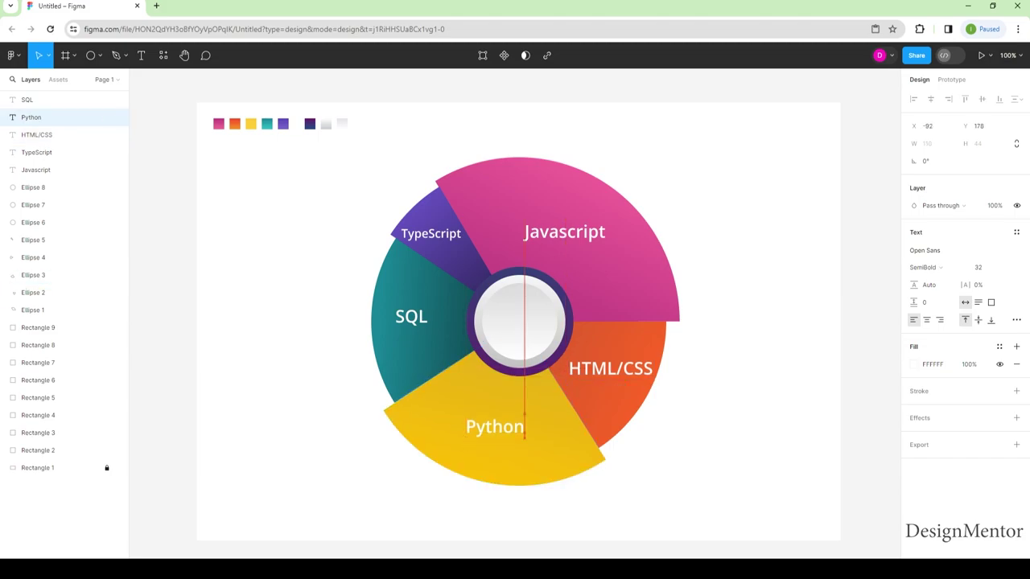
{"action": "key", "text": "Escape"}
{"action": "left_click", "coordinate": [36, 170]}
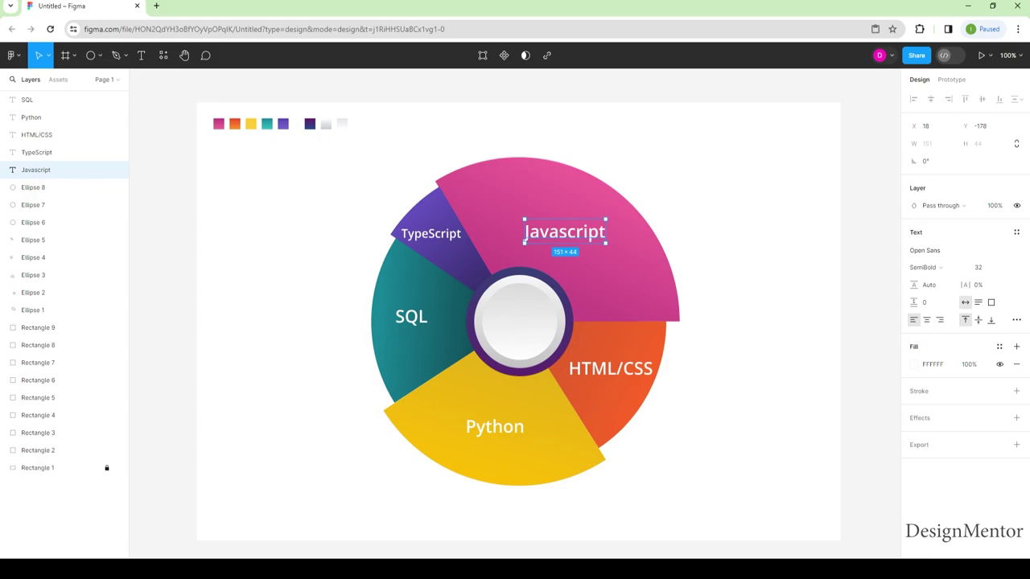
{"action": "left_click_drag", "start_coordinate": [592, 238], "coordinate": [592, 205]}
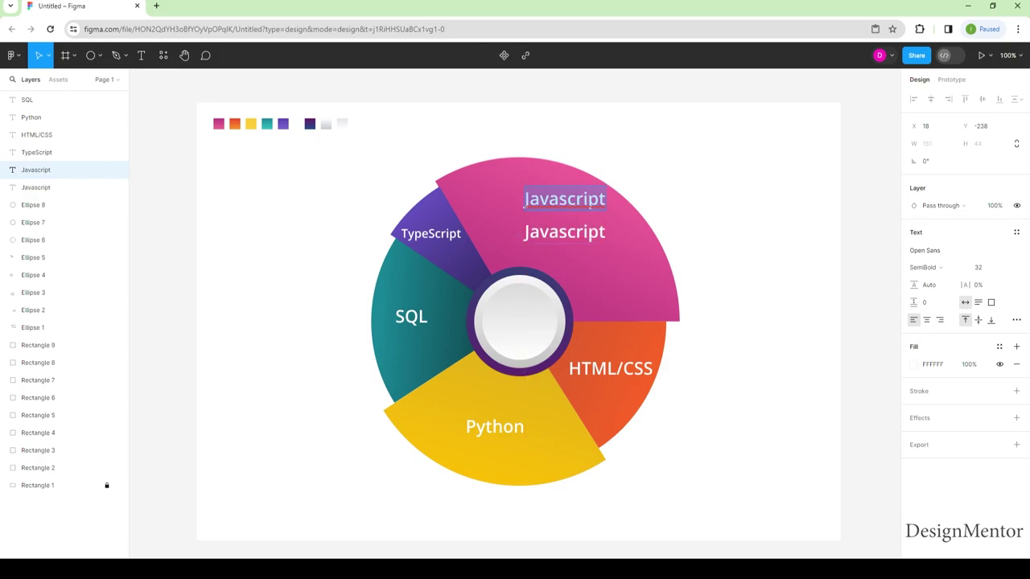
- Type 30% as the new label and move it up-left within the pink Javascript wedge
{"action": "type", "text": "30%"}
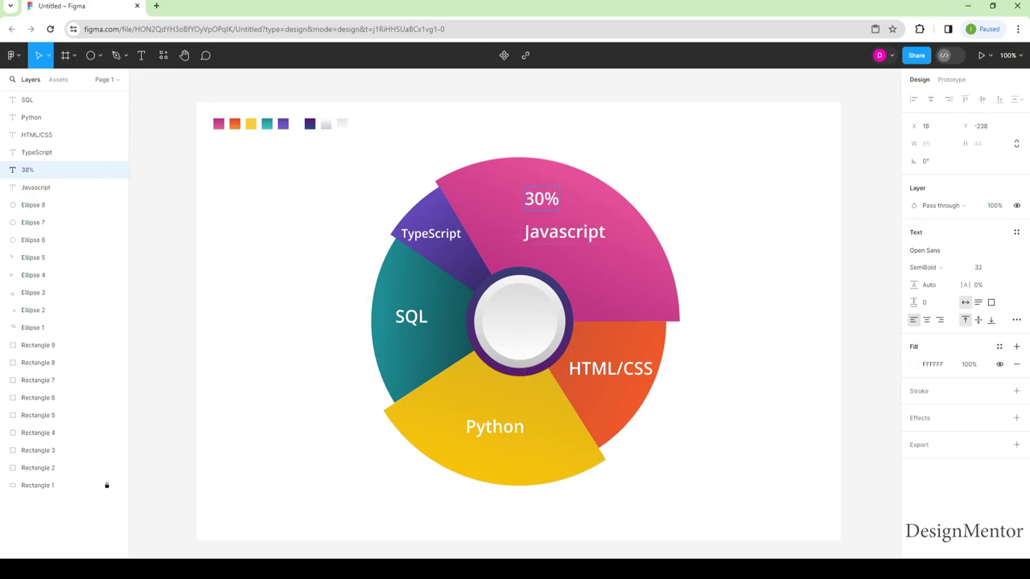
{"action": "left_click", "coordinate": [981, 267]}
{"action": "type", "text": "36"}
{"action": "key", "text": "BackSpace"}
{"action": "type", "text": "2"}
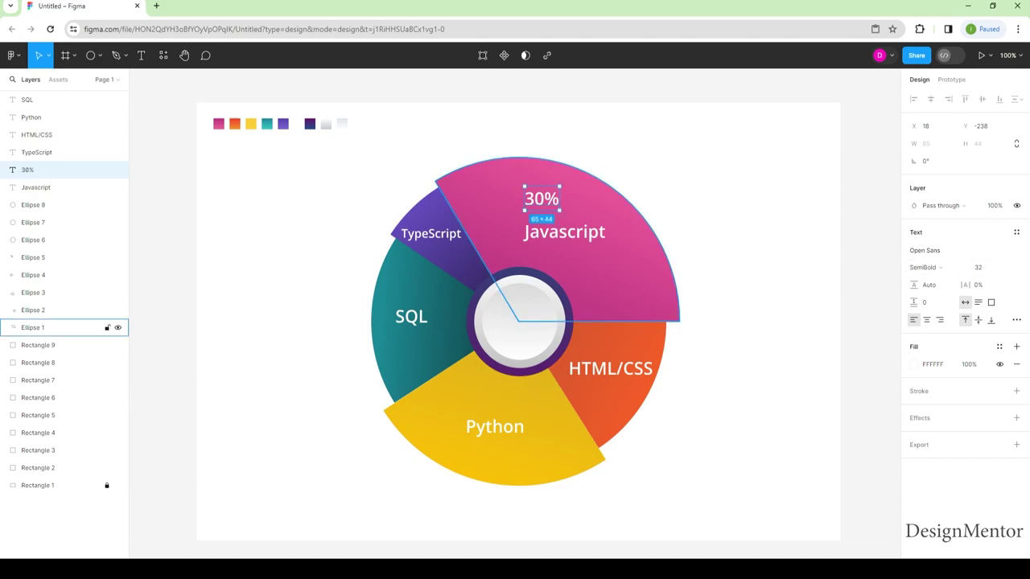
{"action": "key", "text": "Return"}
{"action": "type", "text": "30"}
{"action": "key", "text": "Return"}
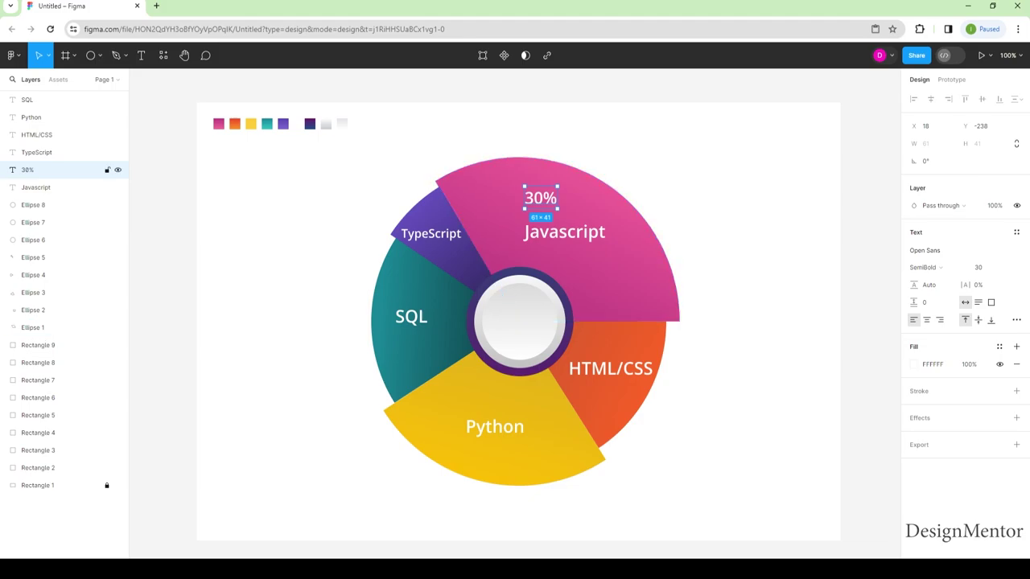
{"action": "left_click_drag", "start_coordinate": [542, 198], "coordinate": [485, 192]}
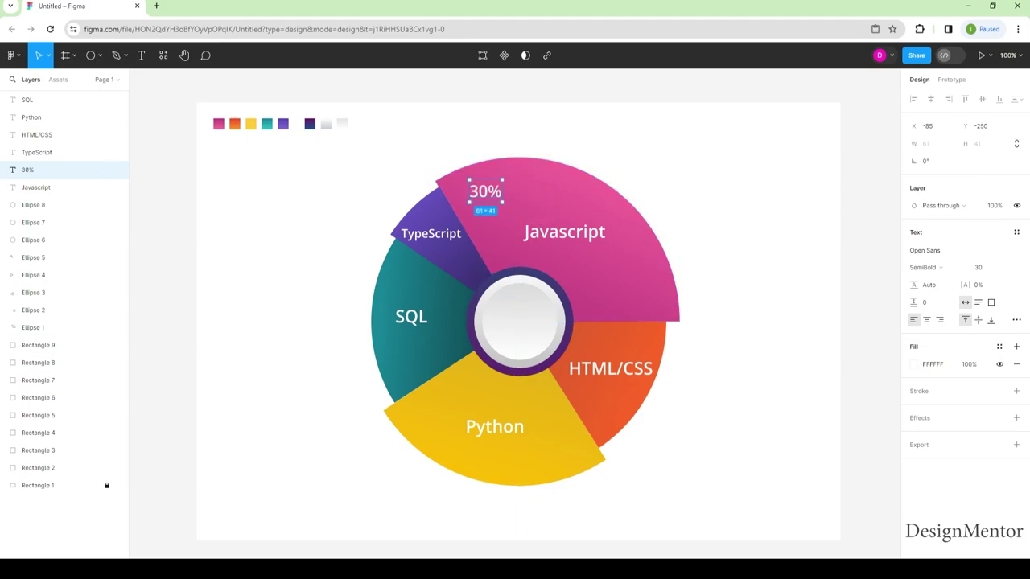
- Set the 30% label to font size 24, testing a pink fill and then undoing it to keep white
{"action": "left_click", "coordinate": [984, 267]}
{"action": "type", "text": "24"}
{"action": "key", "text": "Return"}
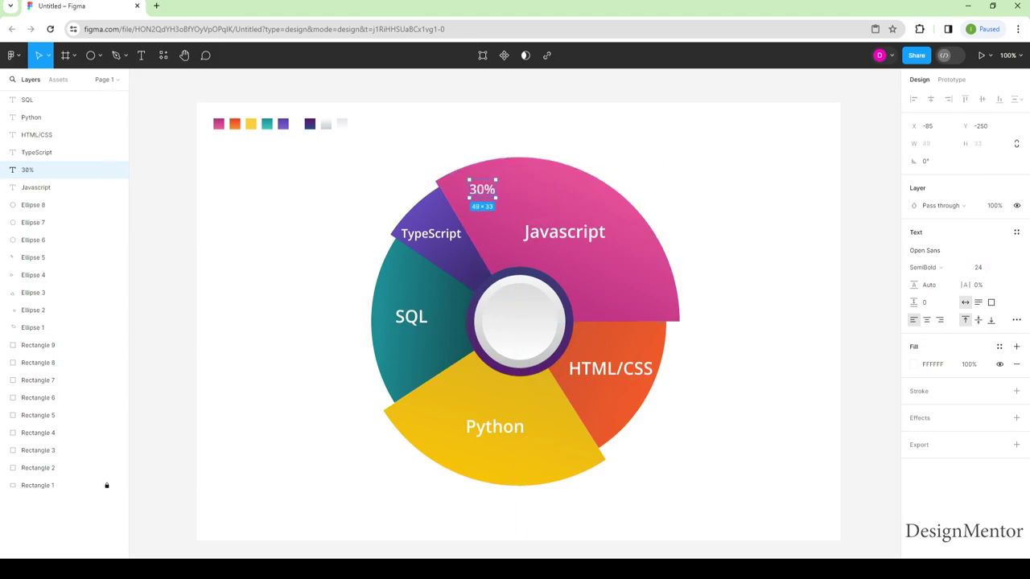
{"action": "key", "text": "Escape"}
{"action": "left_click", "coordinate": [64, 170]}
{"action": "left_click", "coordinate": [914, 364]}
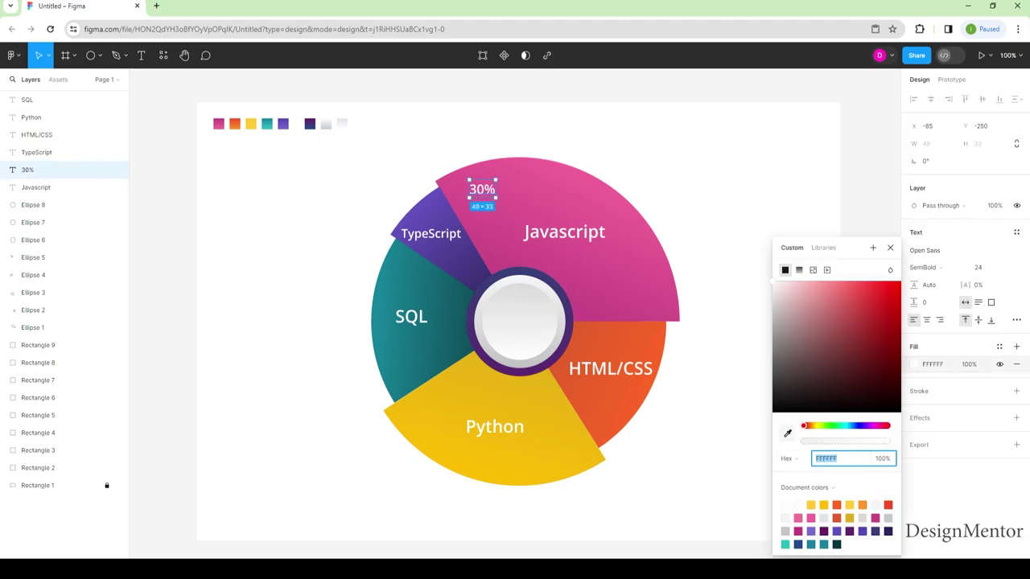
{"action": "left_click", "coordinate": [788, 433]}
{"action": "left_click", "coordinate": [482, 190]}
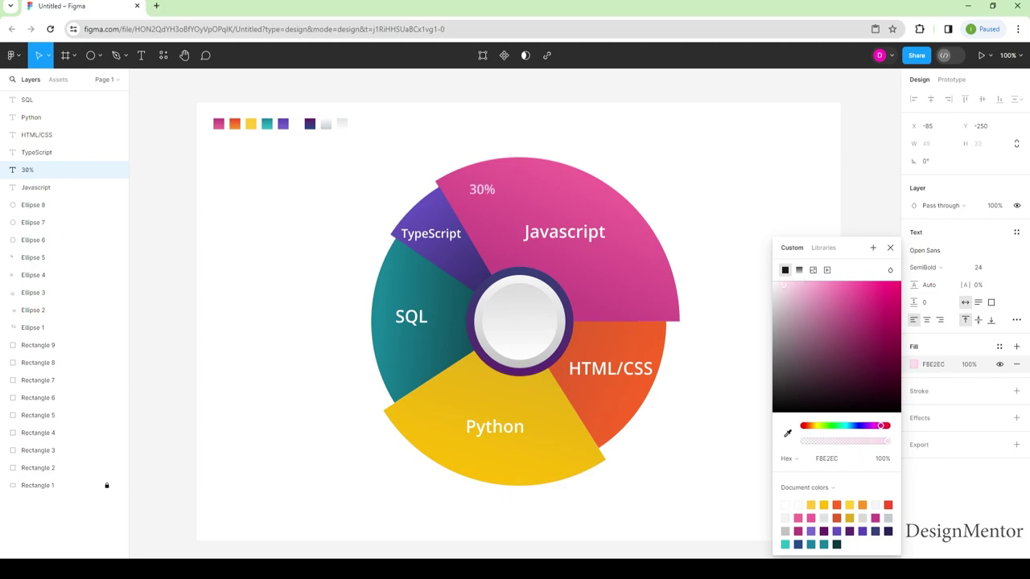
{"action": "left_click_drag", "start_coordinate": [779, 286], "coordinate": [892, 284]}
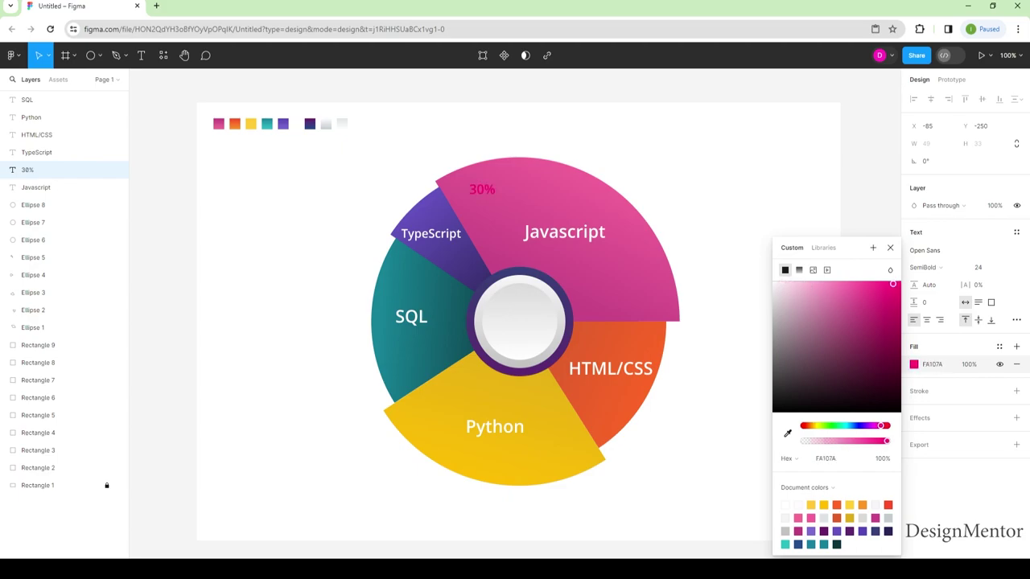
{"action": "key", "text": "ctrl+z"}
{"action": "key", "text": "ctrl+z"}
{"action": "key", "text": "Escape"}
- Duplicate the 30% label onto the orange HTML/CSS wedge
{"action": "left_click", "coordinate": [28, 170]}
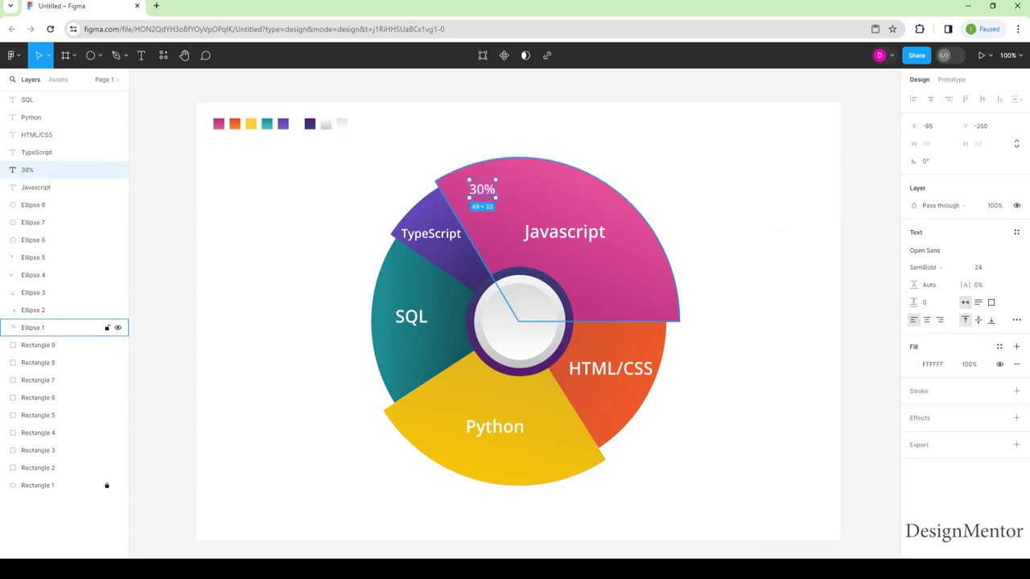
{"action": "key", "text": "ctrl+d"}
{"action": "left_click_drag", "start_coordinate": [482, 189], "coordinate": [592, 338]}
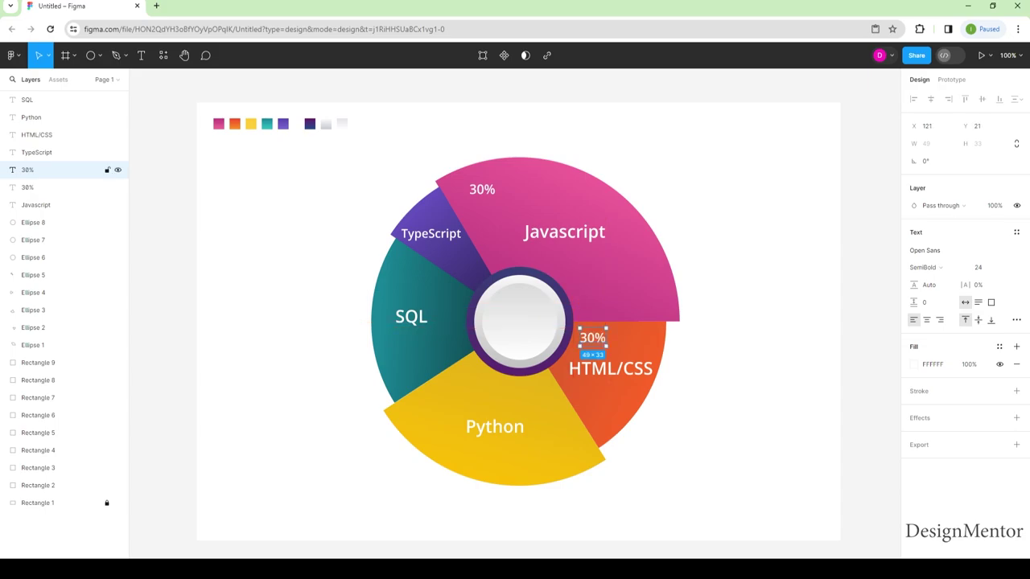
- Change the HTML/CSS label to 20% and place a 25% copy on the Python wedge
{"action": "key", "text": "Return"}
{"action": "type", "text": "20%"}
{"action": "key", "text": "Escape"}
{"action": "key", "text": "ctrl+d"}
{"action": "mouse_move", "coordinate": [592, 337]}
{"action": "left_mouse_down"}
{"action": "mouse_move", "coordinate": [531, 389]}
{"action": "mouse_move", "coordinate": [424, 414]}
{"action": "left_mouse_up"}
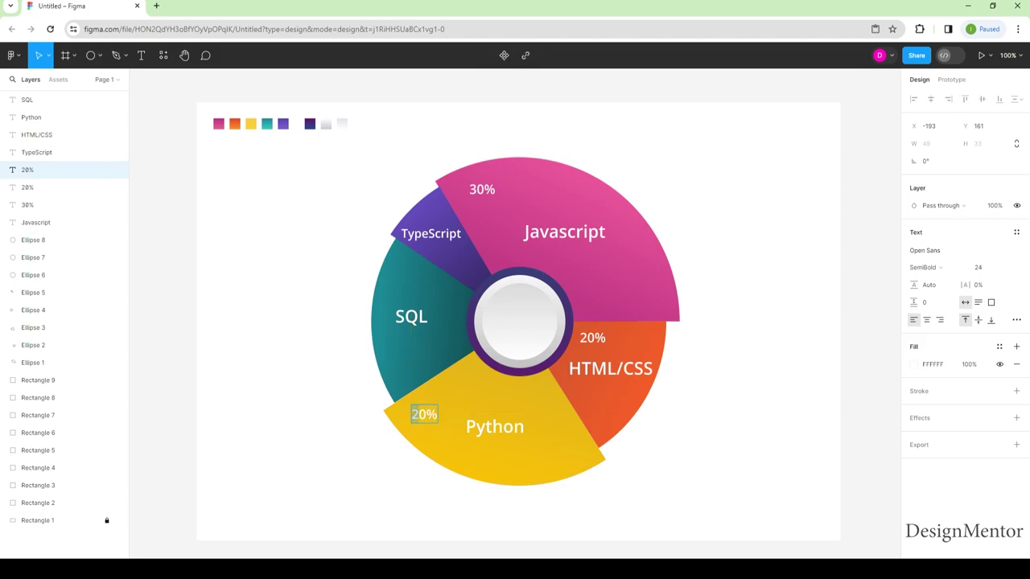
{"action": "key", "text": "BackSpace"}
{"action": "type", "text": "5"}
{"action": "key", "text": "Escape"}
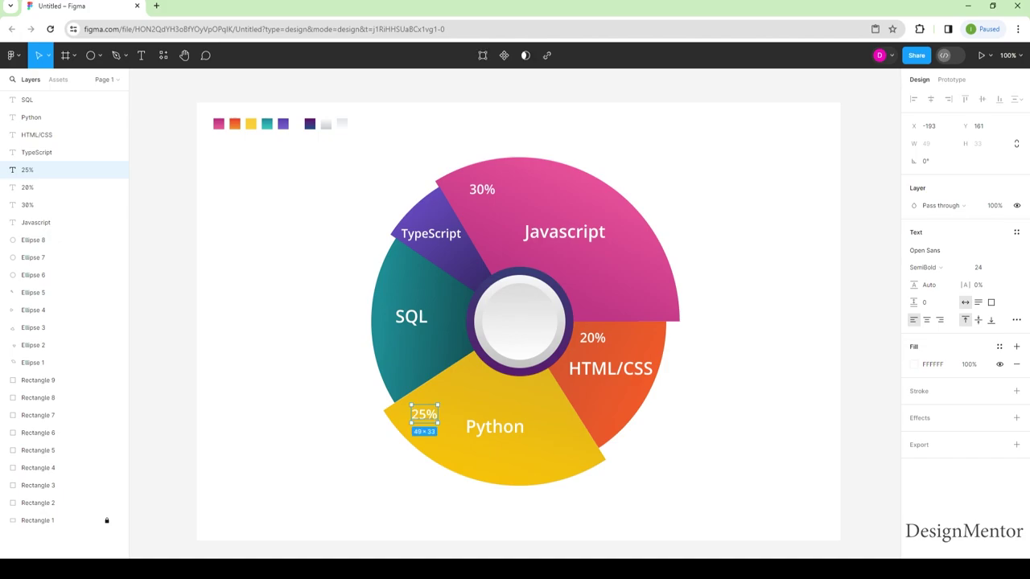
- Put a 20% copy of the percentage label on the SQL wedge
{"action": "mouse_move", "coordinate": [424, 414]}
{"action": "left_mouse_down"}
{"action": "mouse_move", "coordinate": [400, 366]}
{"action": "mouse_move", "coordinate": [405, 274]}
{"action": "left_mouse_up"}
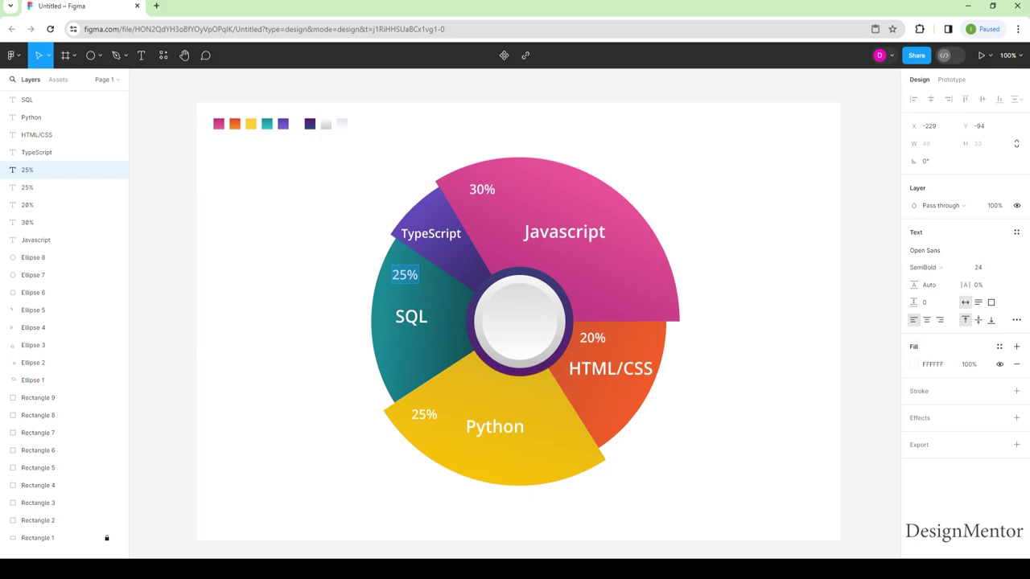
{"action": "key", "text": "BackSpace"}
{"action": "type", "text": "0"}
{"action": "key", "text": "Escape"}
- Add a 5% label copy above the TypeScript name in its wedge
{"action": "key", "text": "ctrl+d"}
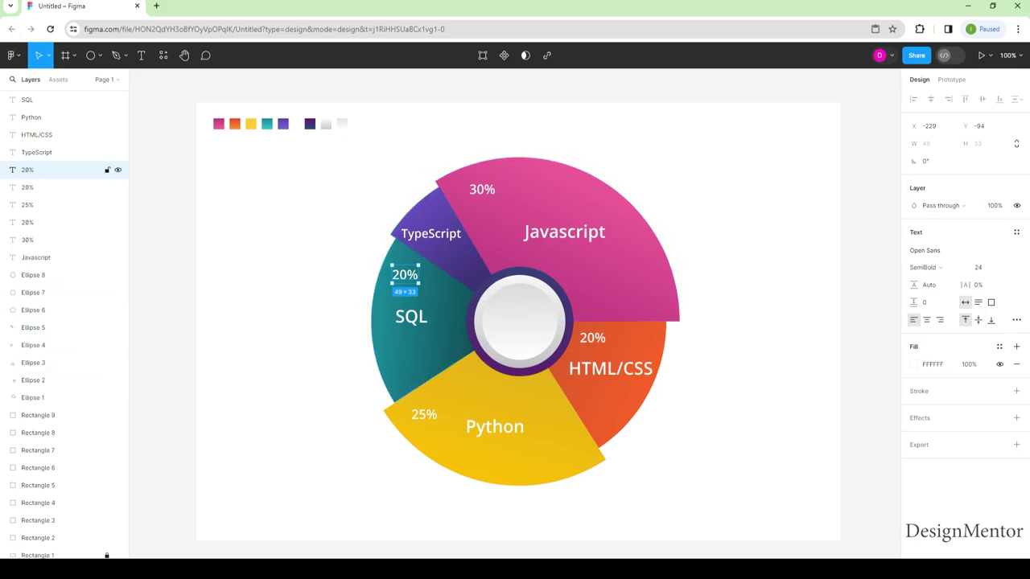
{"action": "left_click_drag", "start_coordinate": [404, 274], "coordinate": [437, 210]}
{"action": "key", "text": "Return"}
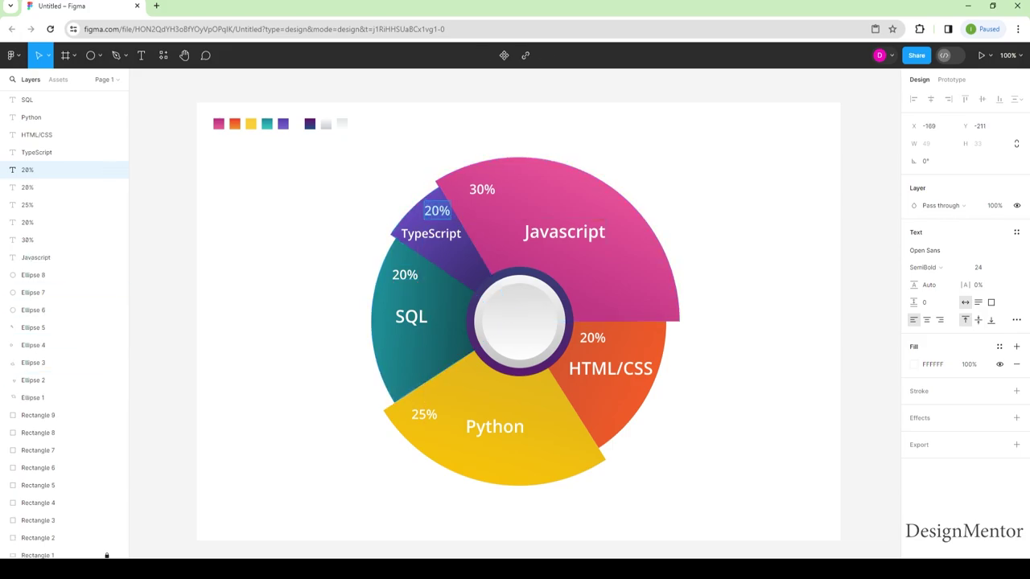
{"action": "type", "text": "5%"}
{"action": "key", "text": "Escape"}
{"action": "key", "text": "Escape"}
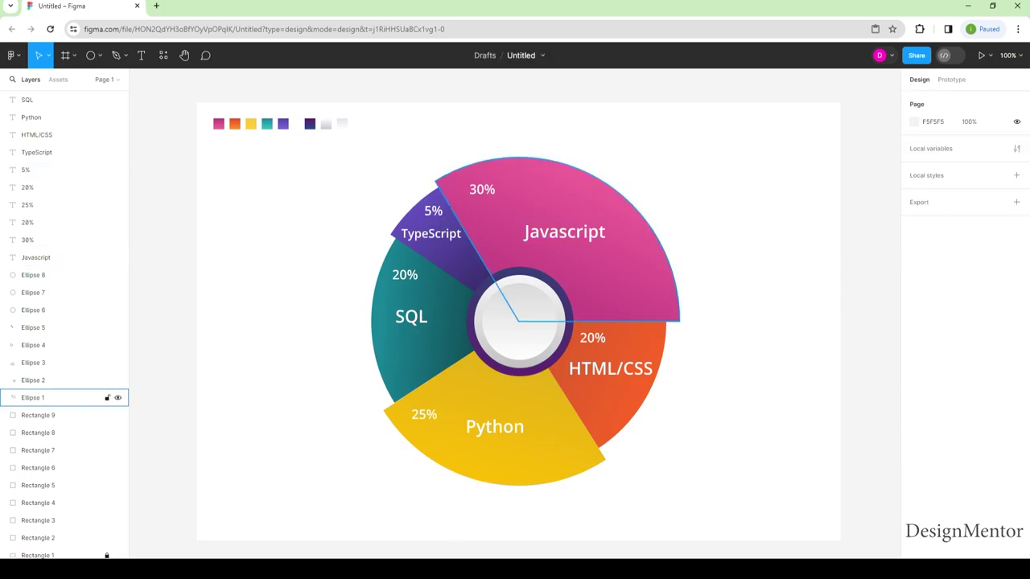
- Select the 5%, 30%, 20%, 25% and 20% labels together and set their font size to 18
{"action": "left_click", "coordinate": [32, 240]}
{"action": "left_click", "coordinate": [32, 222], "text": "shift"}
{"action": "left_click", "coordinate": [32, 204], "text": "shift"}
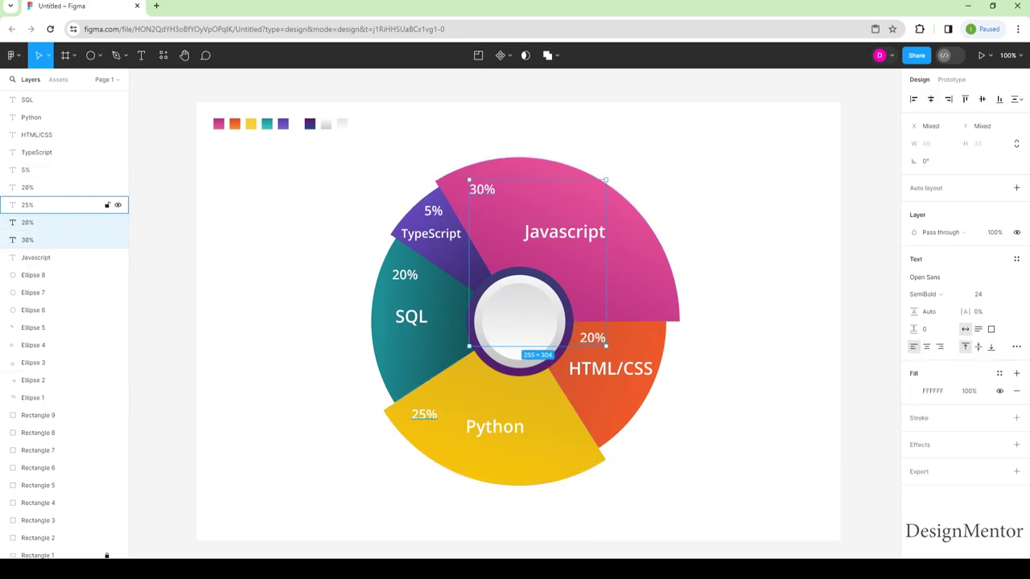
{"action": "left_click", "coordinate": [32, 187], "text": "shift"}
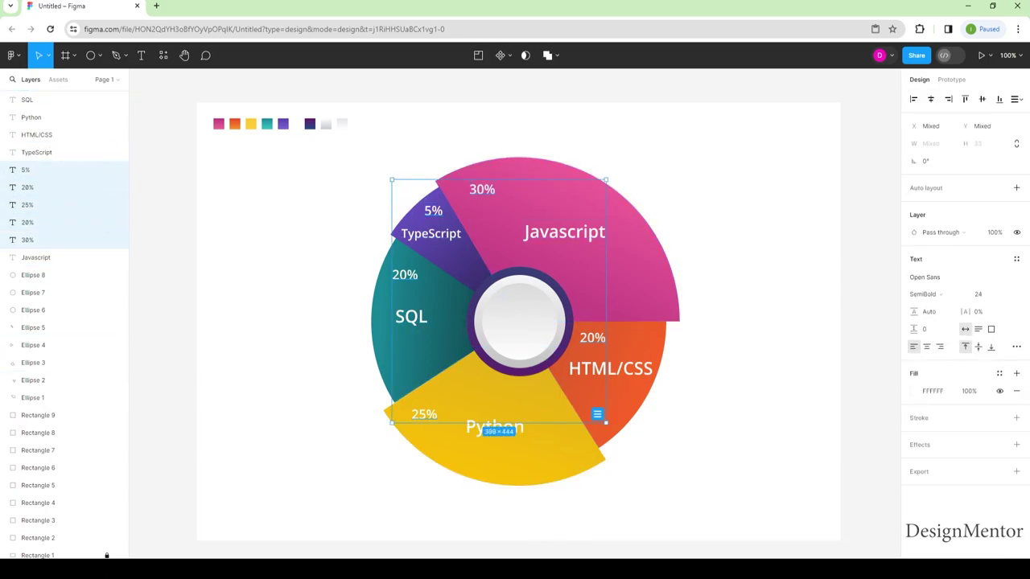
{"action": "key", "text": "Escape"}
{"action": "left_click", "coordinate": [25, 170]}
{"action": "left_click", "coordinate": [27, 239], "text": "shift"}
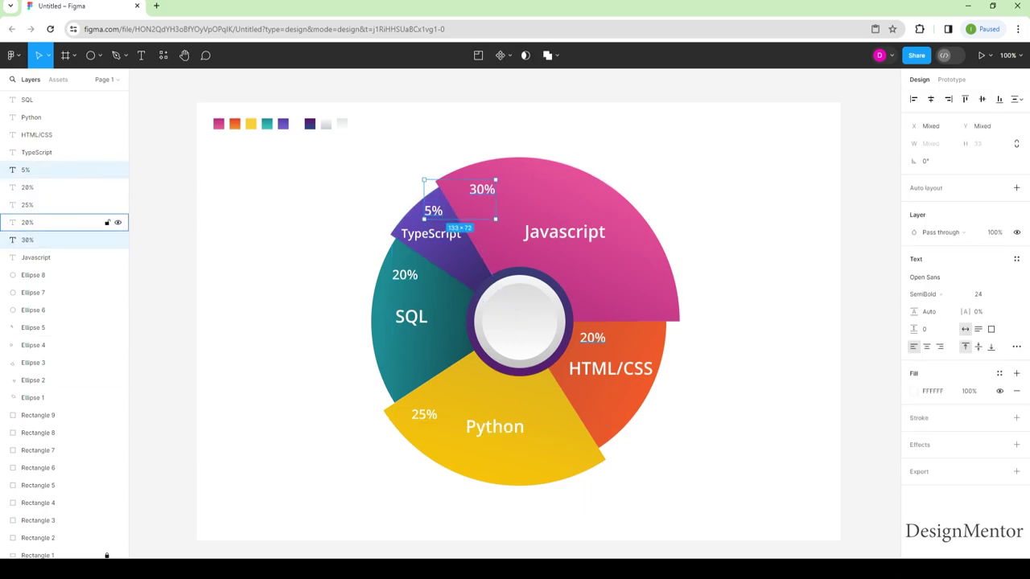
{"action": "left_click", "coordinate": [32, 222], "text": "shift"}
{"action": "left_click", "coordinate": [32, 204], "text": "shift"}
{"action": "left_click", "coordinate": [32, 187], "text": "shift"}
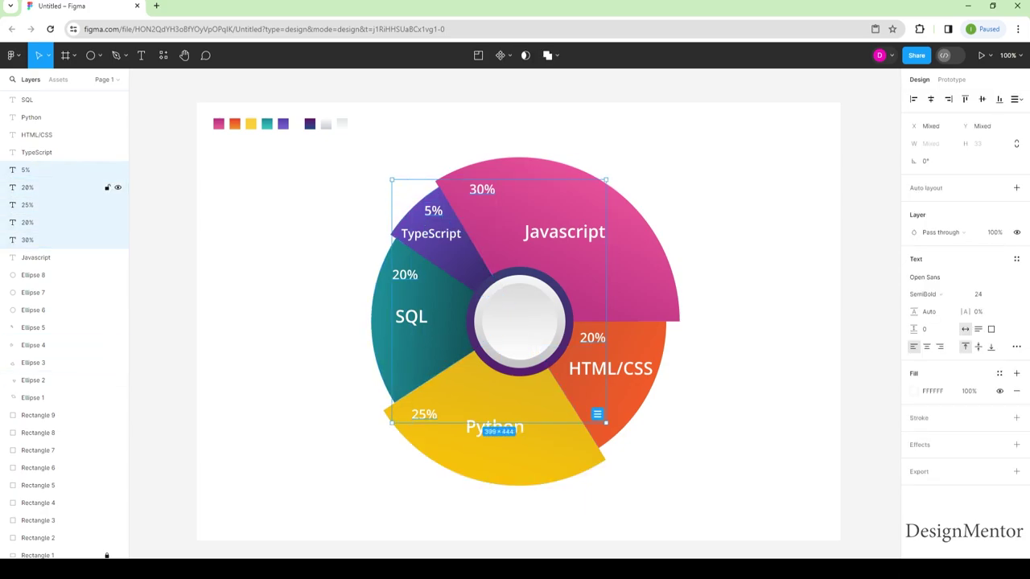
{"action": "left_click", "coordinate": [977, 294]}
{"action": "type", "text": "18"}
{"action": "key", "text": "Return"}
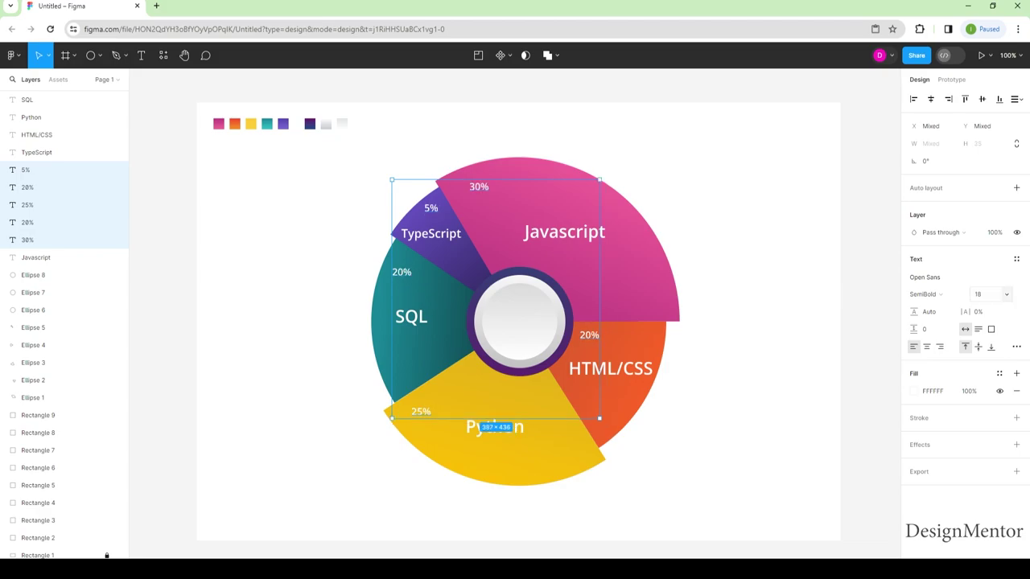
{"action": "key", "text": "Escape"}
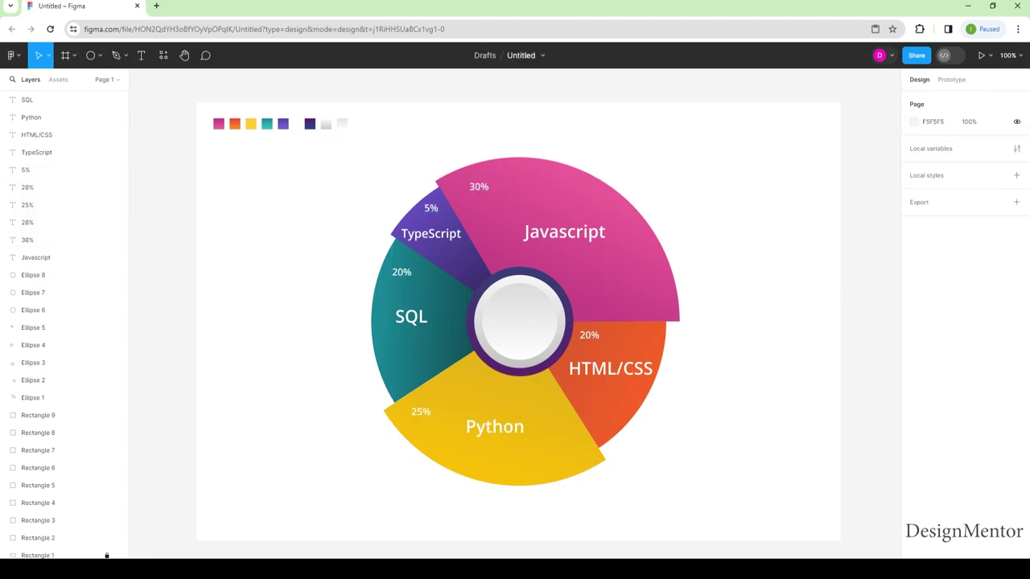
- Move the colour swatch row slightly up and to the left
{"action": "left_click_drag", "start_coordinate": [205, 108], "coordinate": [351, 142]}
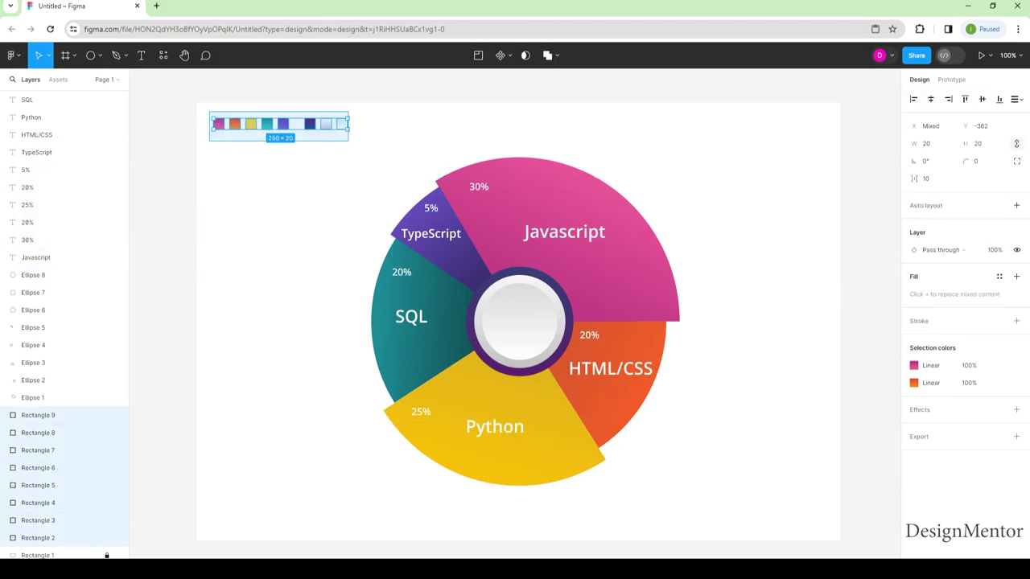
{"action": "left_click_drag", "start_coordinate": [273, 123], "coordinate": [263, 116]}
{"action": "key", "text": "Escape"}
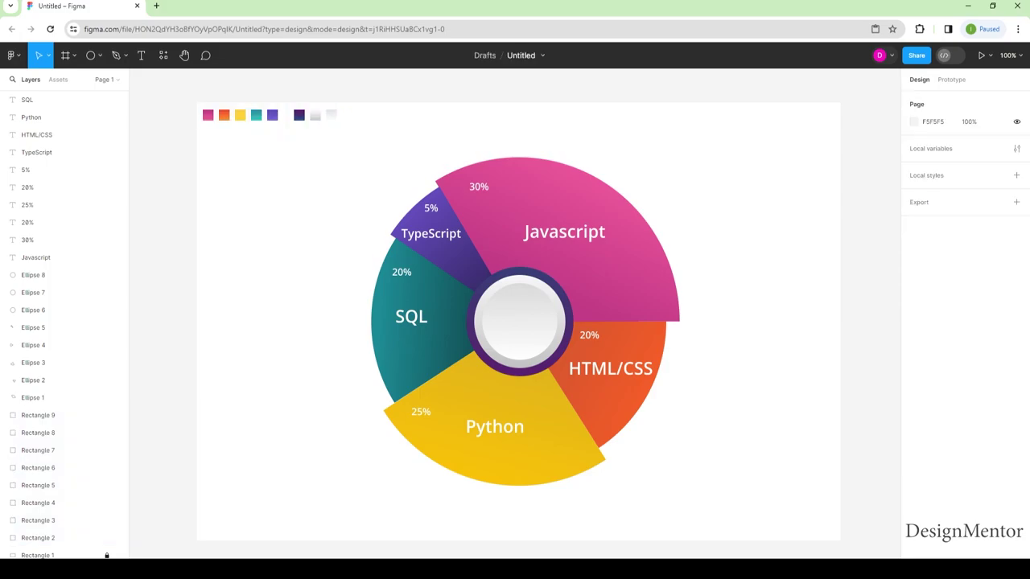
- Group all donut chart layers into Group 1 and enlarge it from its centre to 738×738
{"action": "left_click_drag", "start_coordinate": [324, 153], "coordinate": [691, 490]}
{"action": "right_click", "coordinate": [608, 225]}
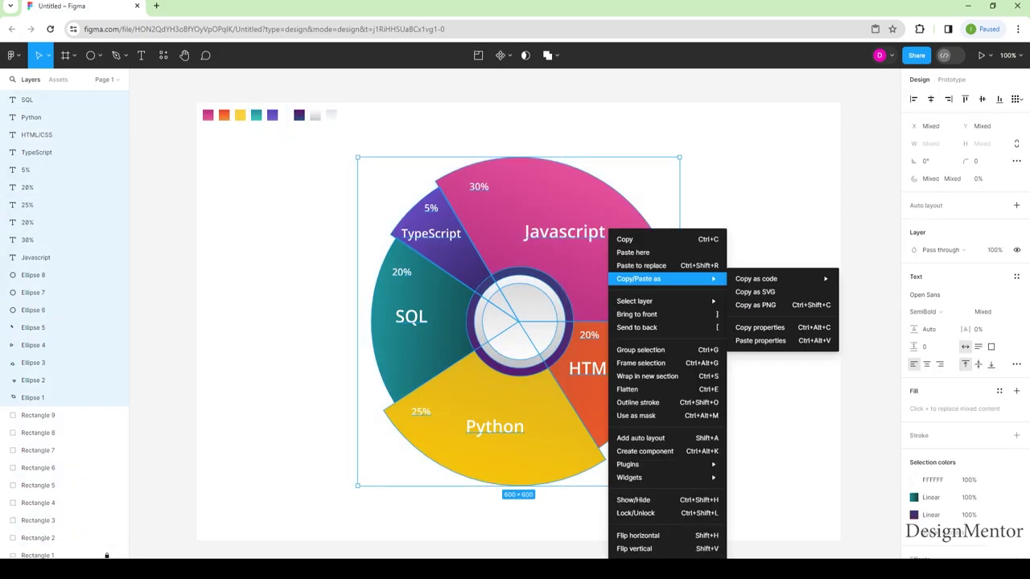
{"action": "left_click", "coordinate": [648, 349]}
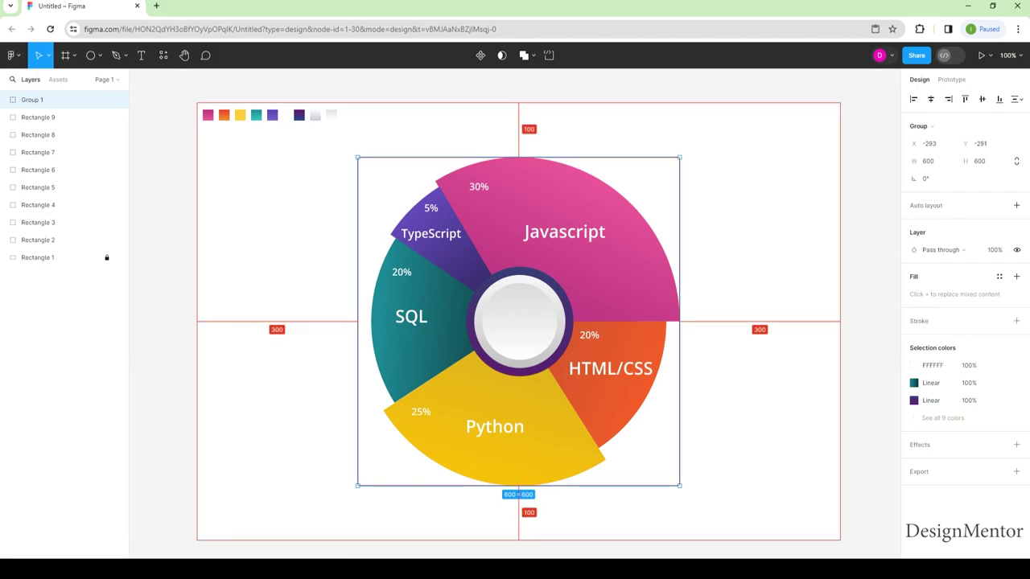
{"action": "left_click_drag", "start_coordinate": [679, 485], "coordinate": [716, 522]}
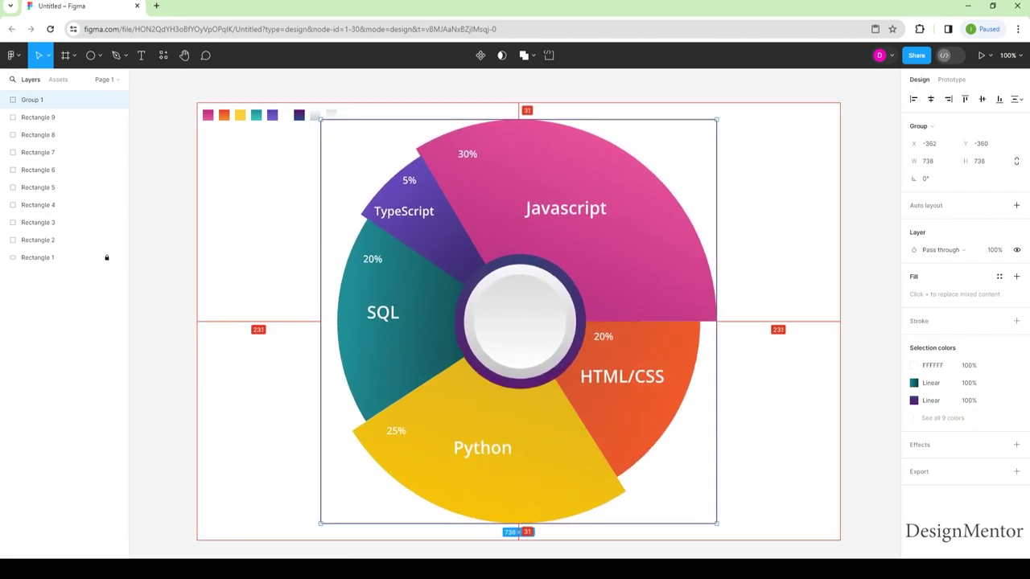
{"action": "key", "text": "Escape"}
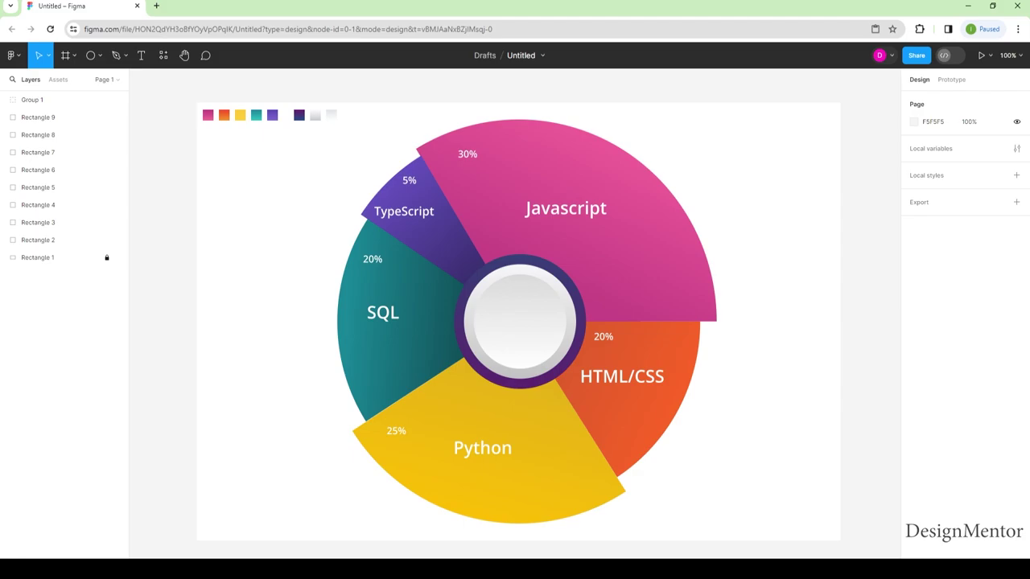
{"action": "left_click", "coordinate": [32, 99]}
- Ungroup the chart group Group 1
{"action": "left_click", "coordinate": [49, 274]}
{"action": "key", "text": "Escape"}
{"action": "left_click", "coordinate": [33, 99]}
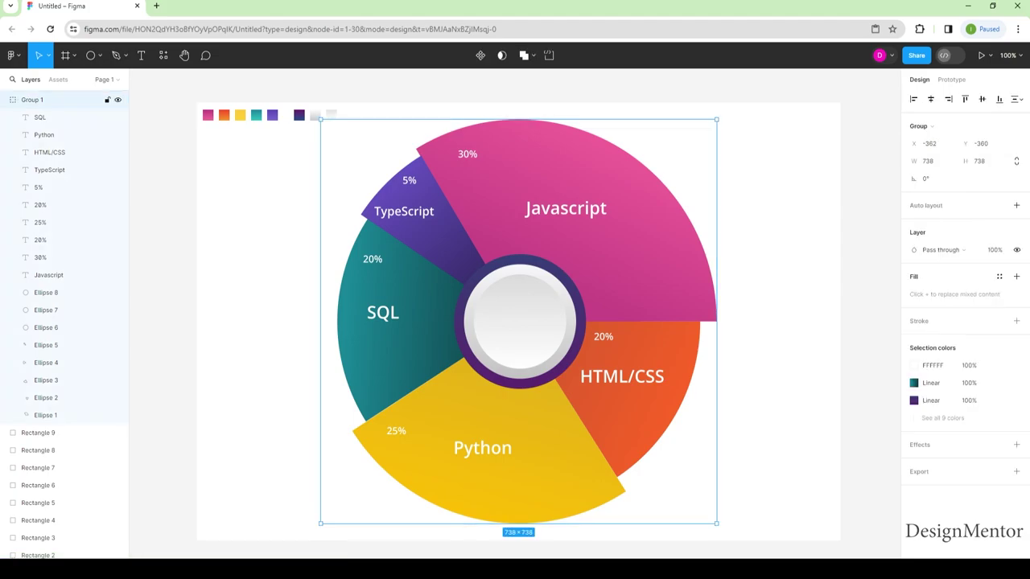
{"action": "right_click", "coordinate": [624, 217]}
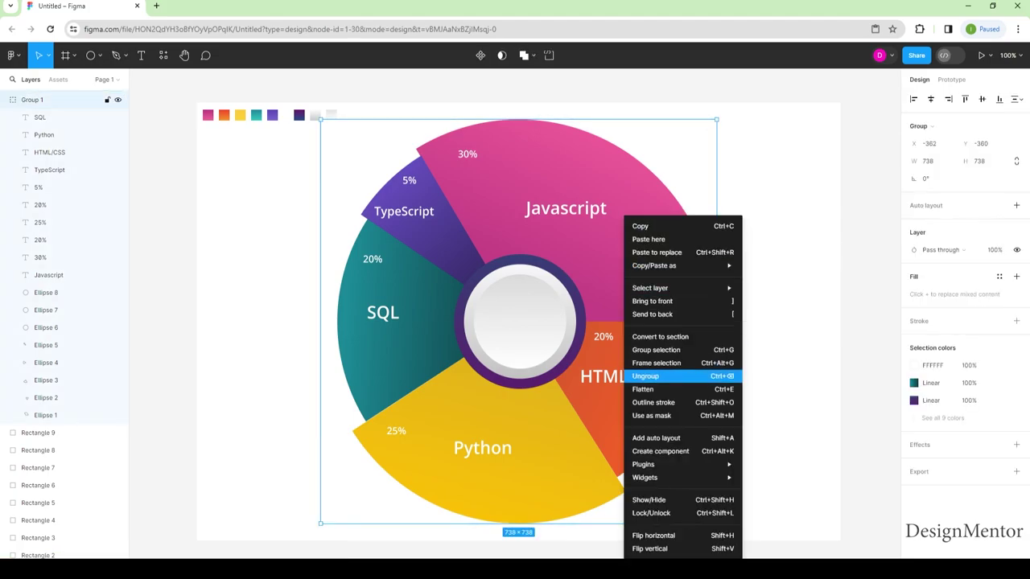
{"action": "left_click", "coordinate": [644, 376]}
- Set the Javascript and HTML/CSS labels to font size 36
{"action": "left_click", "coordinate": [35, 257]}
{"action": "left_click", "coordinate": [986, 267]}
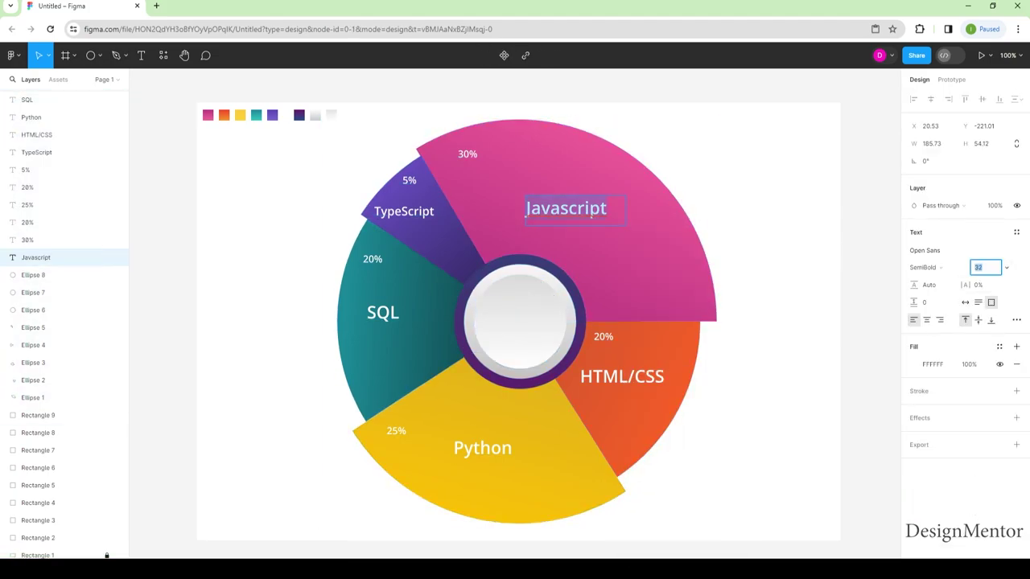
{"action": "key", "text": "shift+Up"}
{"action": "key", "text": "shift+Down"}
{"action": "type", "text": "36"}
{"action": "key", "text": "Return"}
{"action": "left_click", "coordinate": [622, 375]}
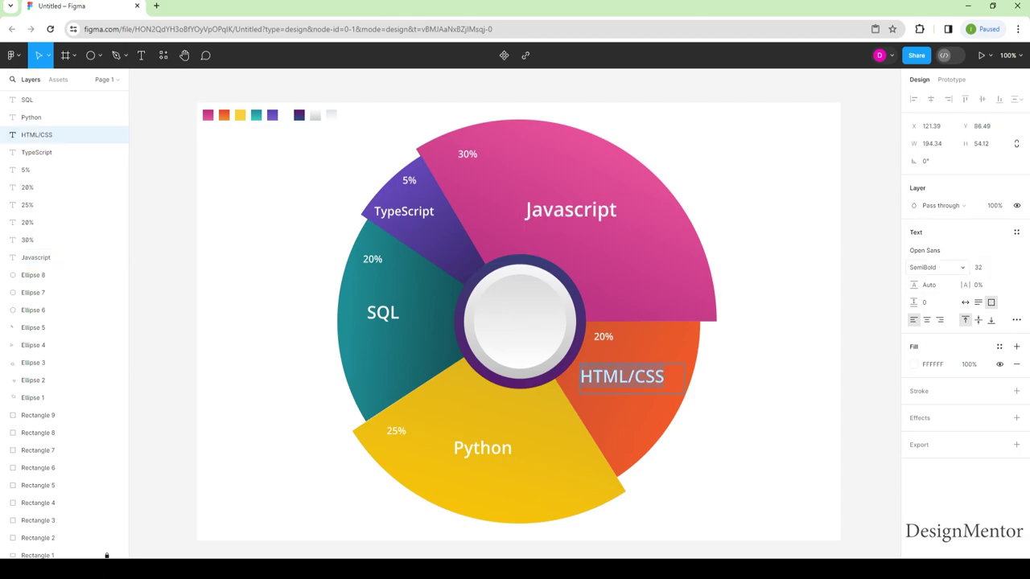
{"action": "left_click", "coordinate": [986, 267]}
{"action": "key", "text": "Return"}
- Set the Python and SQL labels to font size 36
{"action": "left_click", "coordinate": [490, 448]}
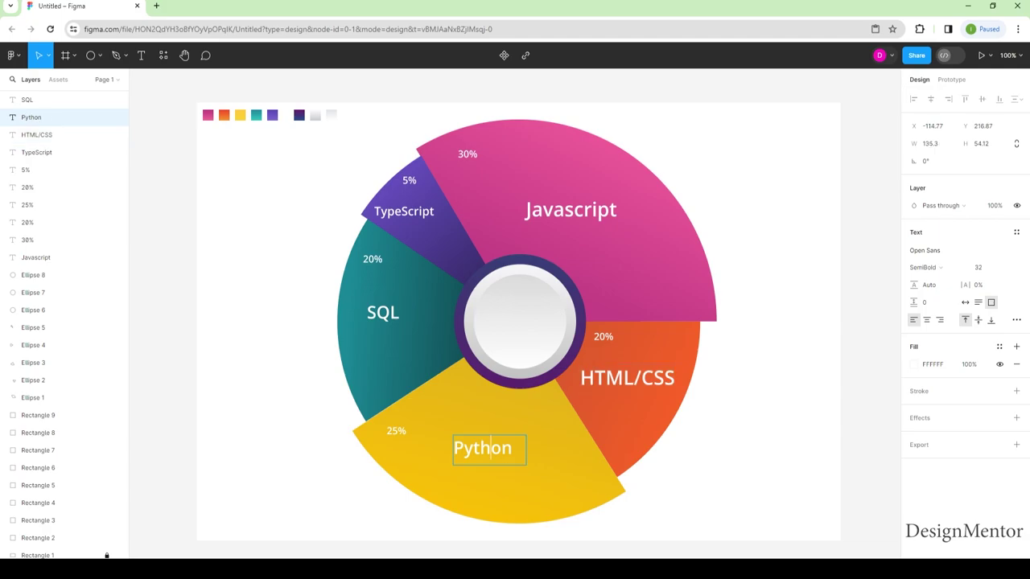
{"action": "double_click", "coordinate": [491, 448]}
{"action": "left_click", "coordinate": [985, 267]}
{"action": "type", "text": "36"}
{"action": "key", "text": "Return"}
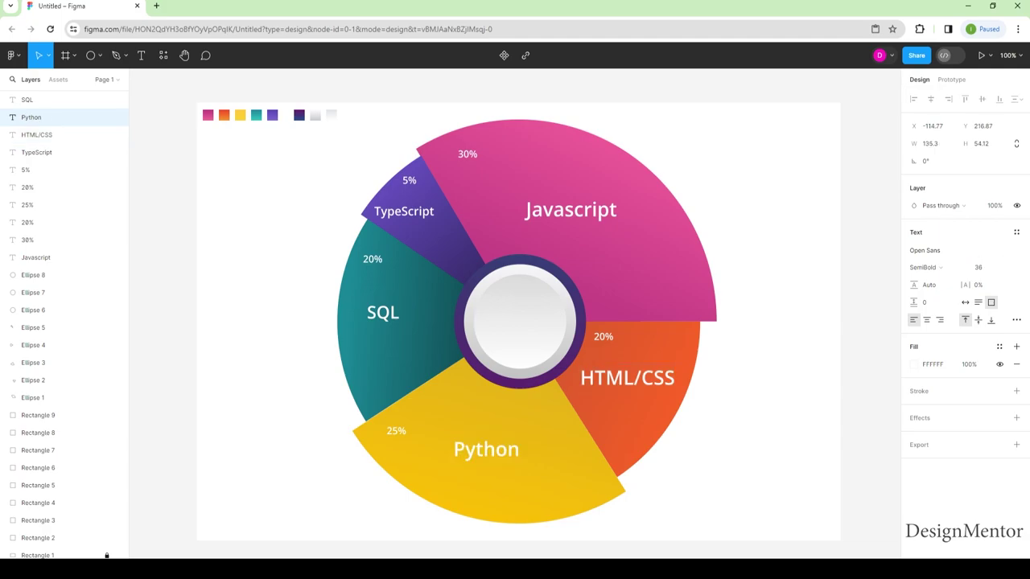
{"action": "double_click", "coordinate": [375, 312]}
{"action": "left_click", "coordinate": [986, 267]}
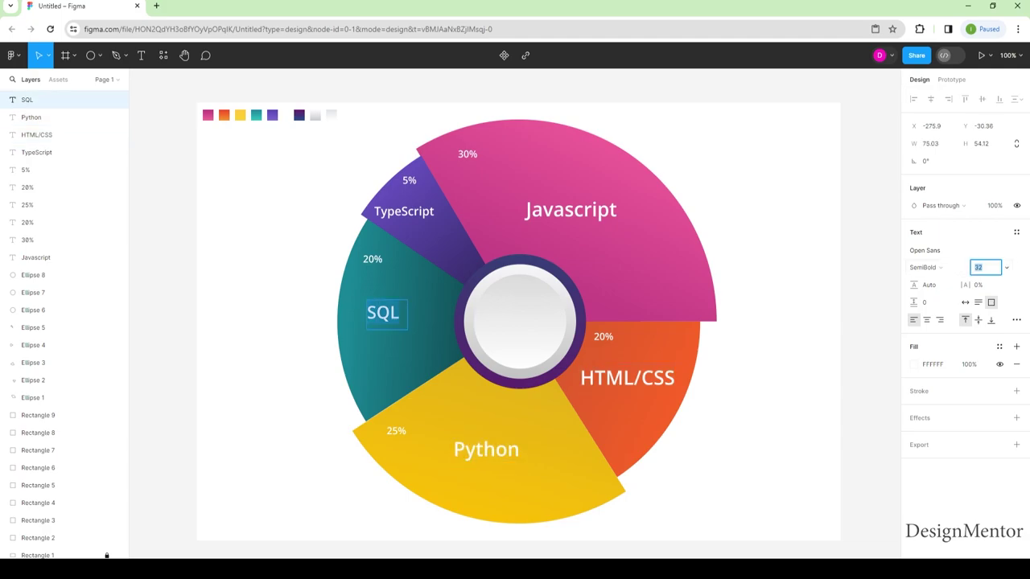
{"action": "type", "text": "36"}
{"action": "key", "text": "Return"}
- Keep the TypeScript label at size 22 and nudge it slightly right and down in its wedge
{"action": "double_click", "coordinate": [402, 211]}
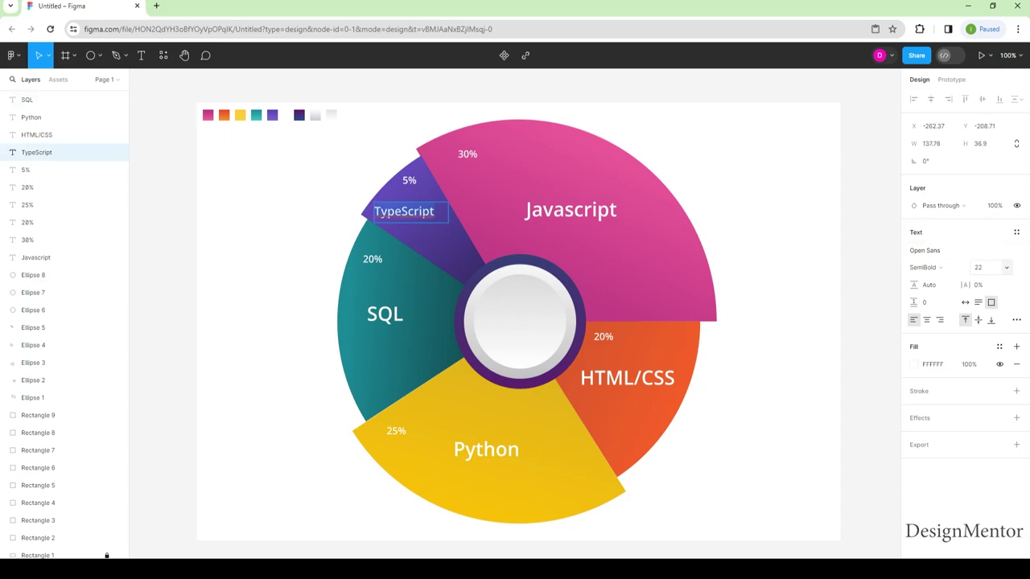
{"action": "left_click", "coordinate": [986, 267]}
{"action": "type", "text": "36"}
{"action": "key", "text": "Return"}
{"action": "key", "text": "Return"}
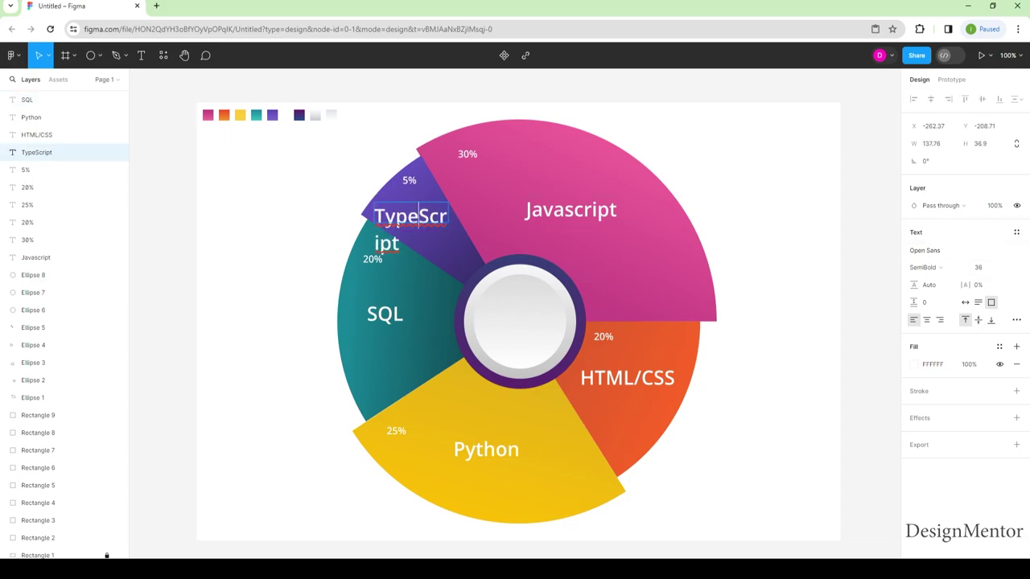
{"action": "key", "text": "Escape"}
{"action": "key", "text": "ctrl+shift+comma"}
{"action": "key", "text": "ctrl+shift+comma"}
{"action": "key", "text": "ctrl+shift+comma"}
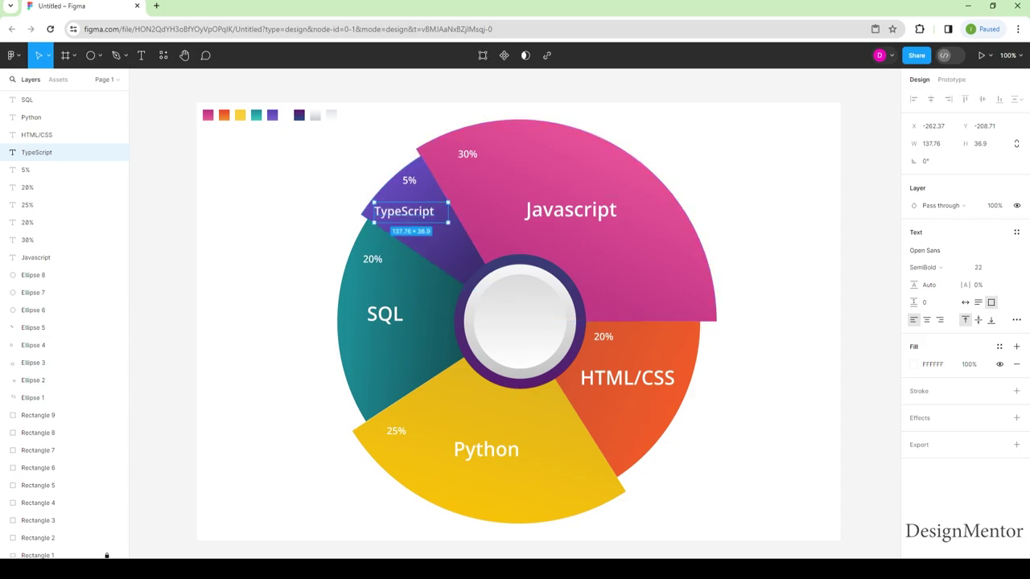
{"action": "key", "text": "Escape"}
{"action": "left_click_drag", "start_coordinate": [404, 211], "coordinate": [412, 214]}
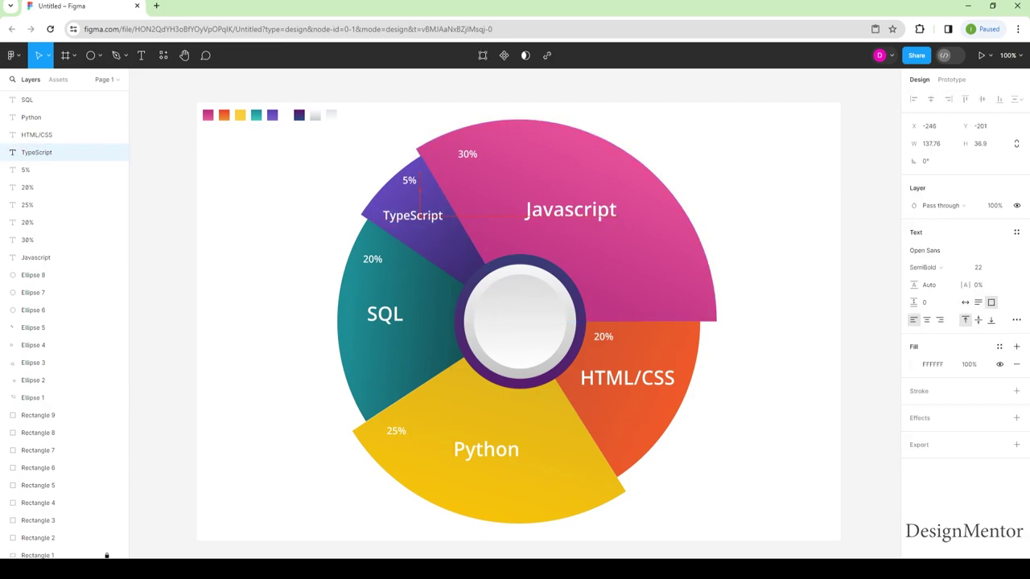
{"action": "key", "text": "Escape"}
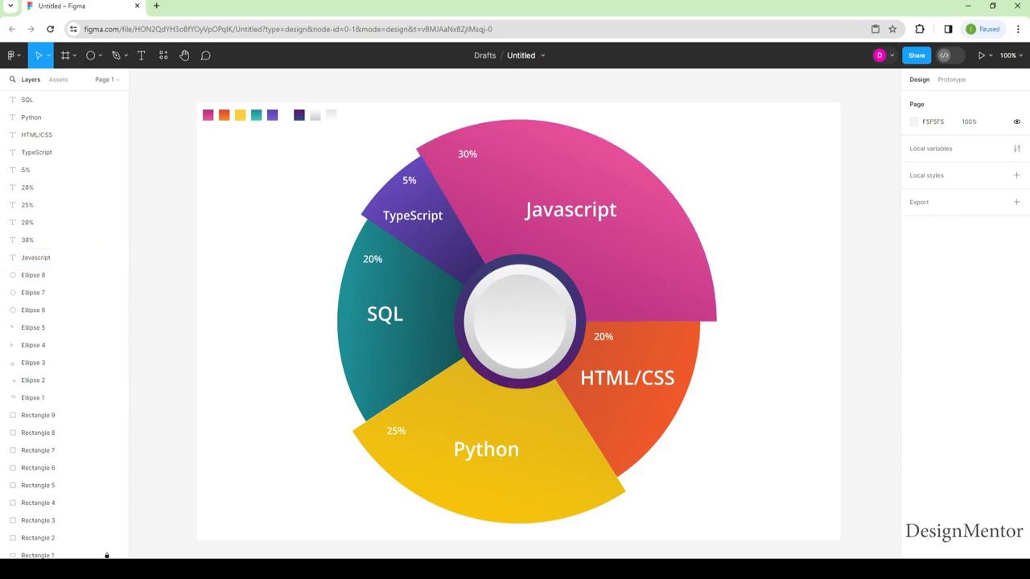
- Add a 'TOP 5' text label in the donut's centre circle
{"action": "key", "text": "t"}
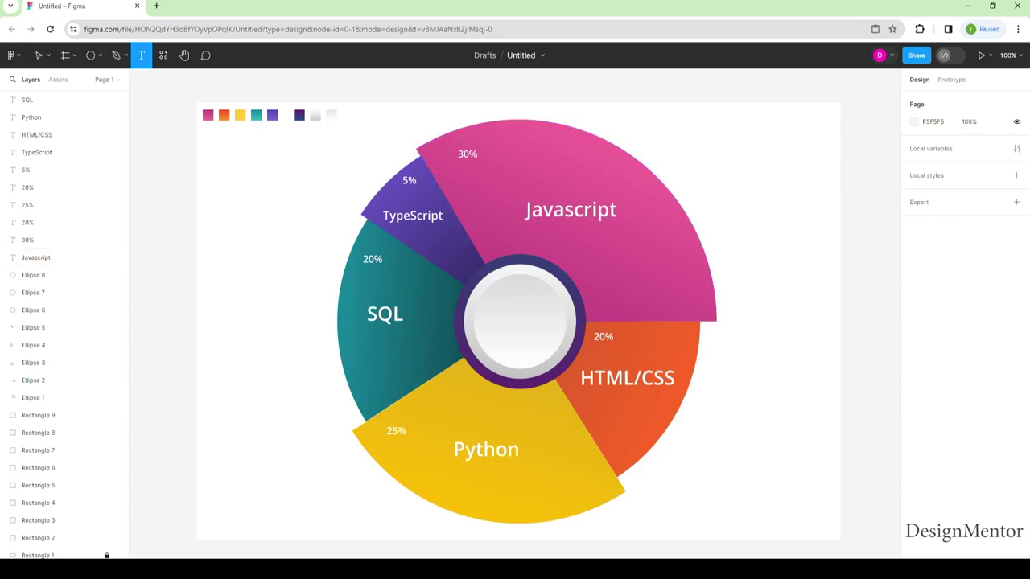
{"action": "left_click", "coordinate": [494, 317]}
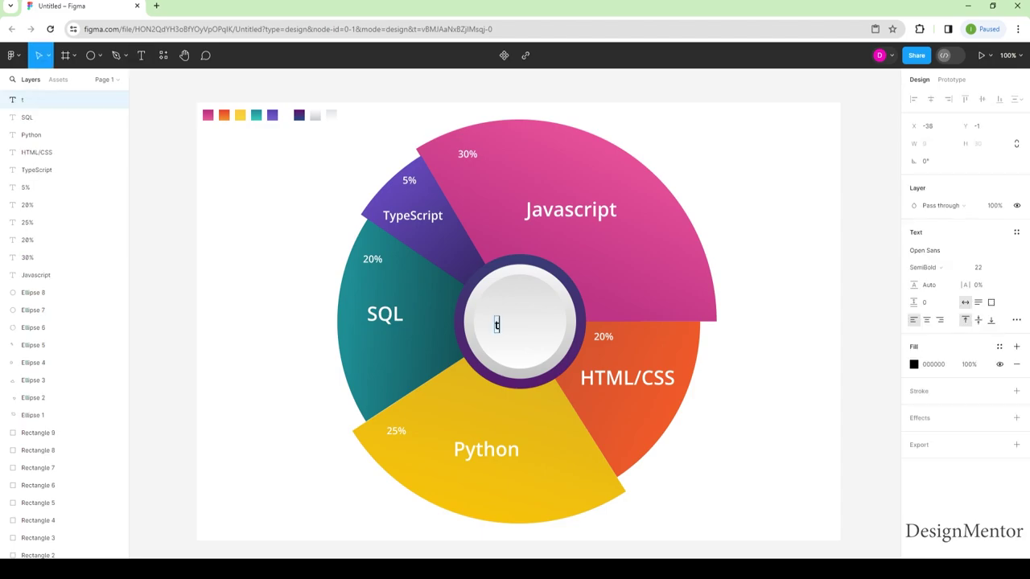
{"action": "type", "text": "TP"}
{"action": "key", "text": "BackSpace"}
{"action": "key", "text": "BackSpace"}
{"action": "key", "text": "BackSpace"}
{"action": "type", "text": "TOP"}
{"action": "type", "text": " 5"}
- Make the TOP 5 text Bold at font size 42
{"action": "key", "text": "ctrl+a"}
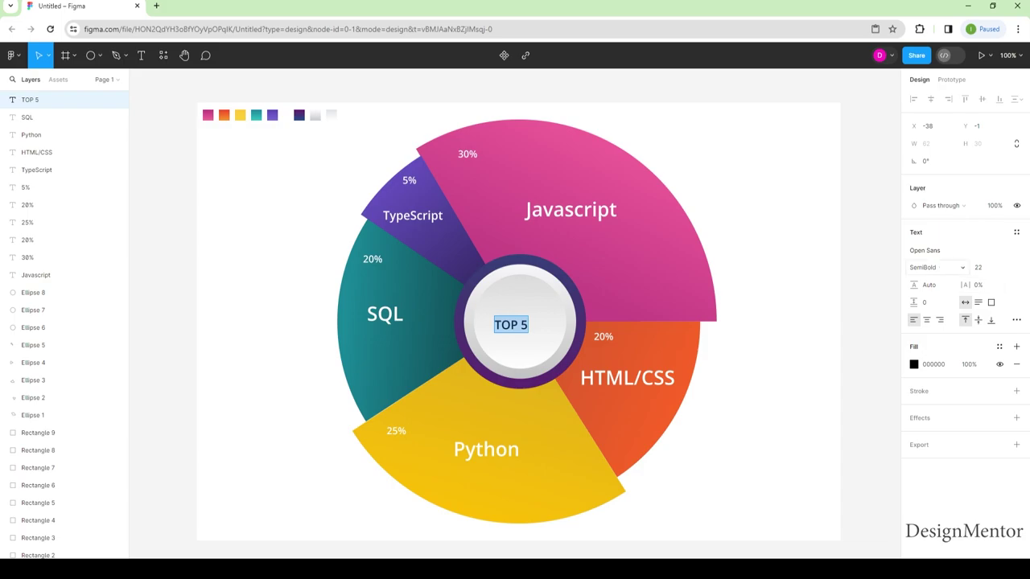
{"action": "left_click", "coordinate": [938, 267]}
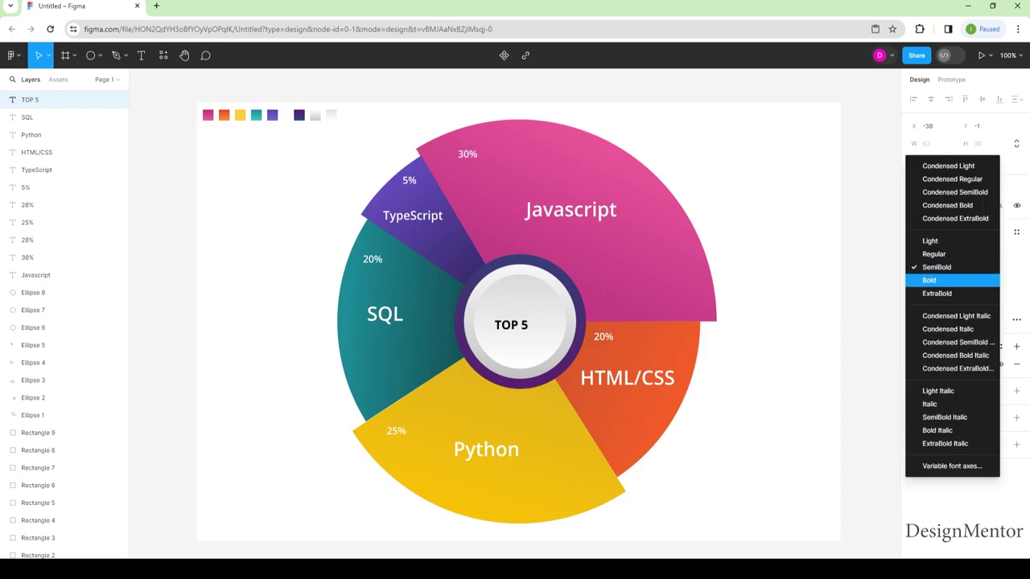
{"action": "left_click", "coordinate": [933, 280]}
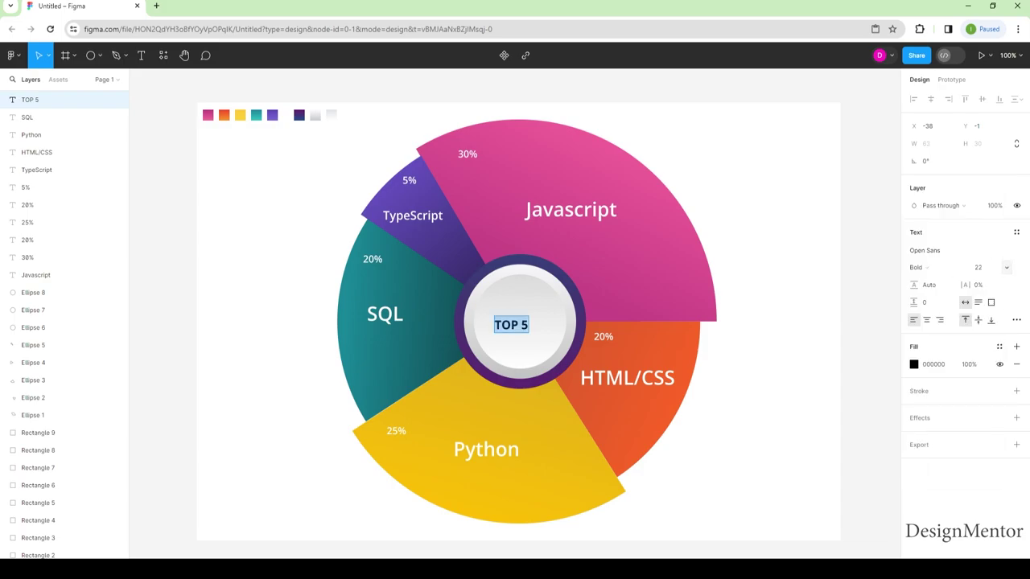
{"action": "left_click", "coordinate": [980, 268]}
{"action": "type", "text": "32"}
{"action": "key", "text": "Return"}
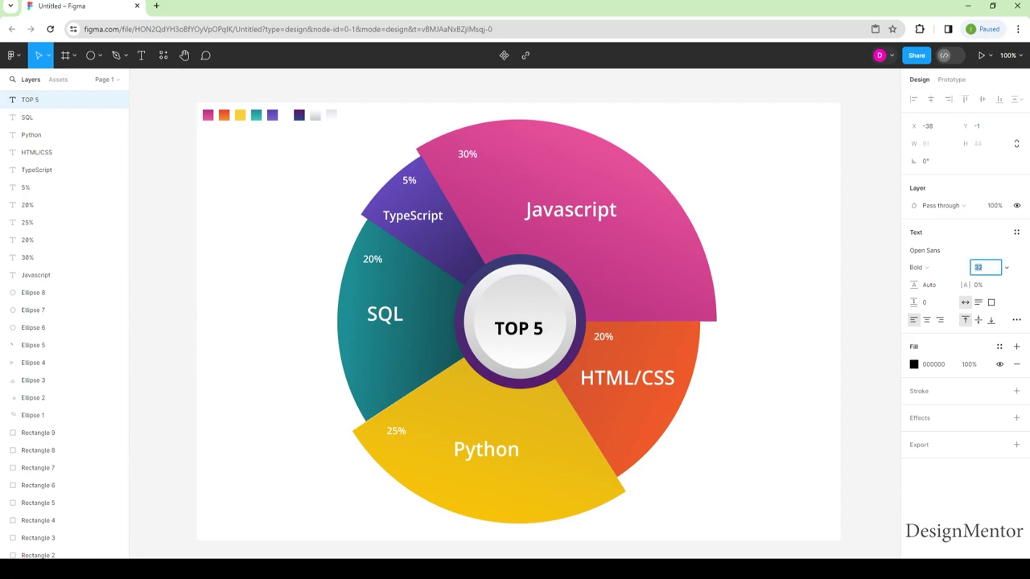
{"action": "key", "text": "shift+Up"}
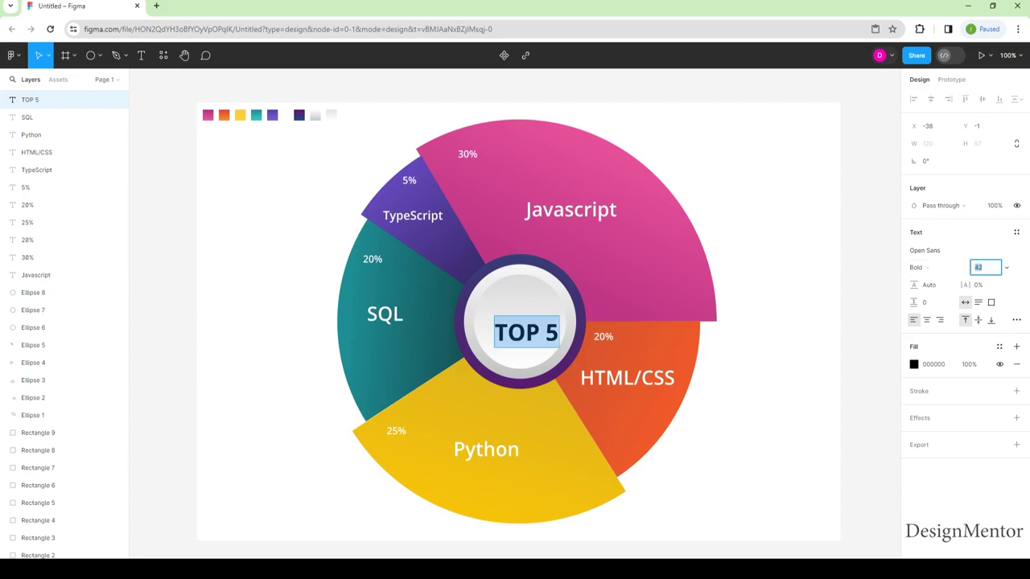
{"action": "key", "text": "Escape"}
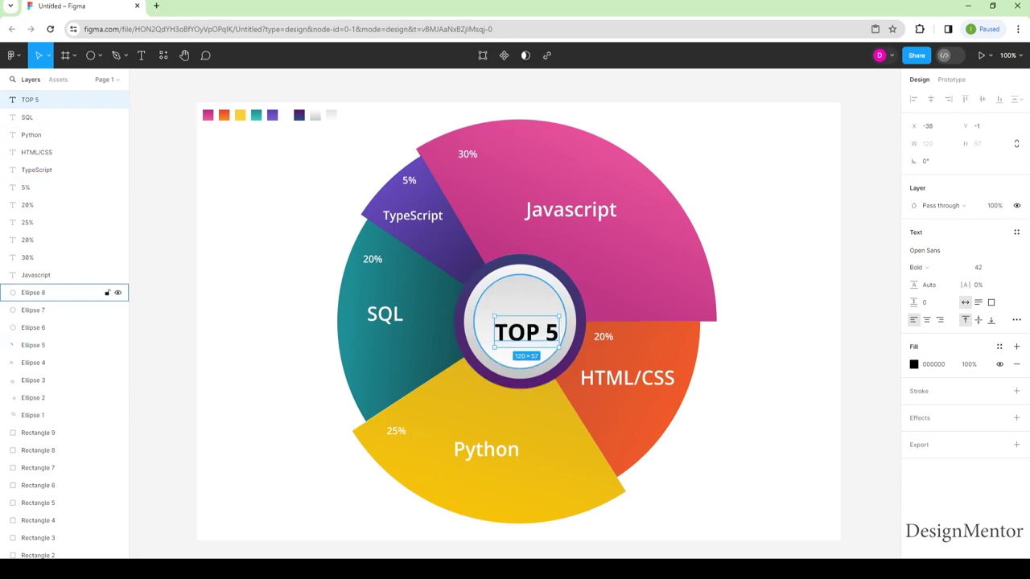
- Move TOP 5 up within the circle and give it a dark grey 626262 fill
{"action": "left_click_drag", "start_coordinate": [526, 334], "coordinate": [521, 312]}
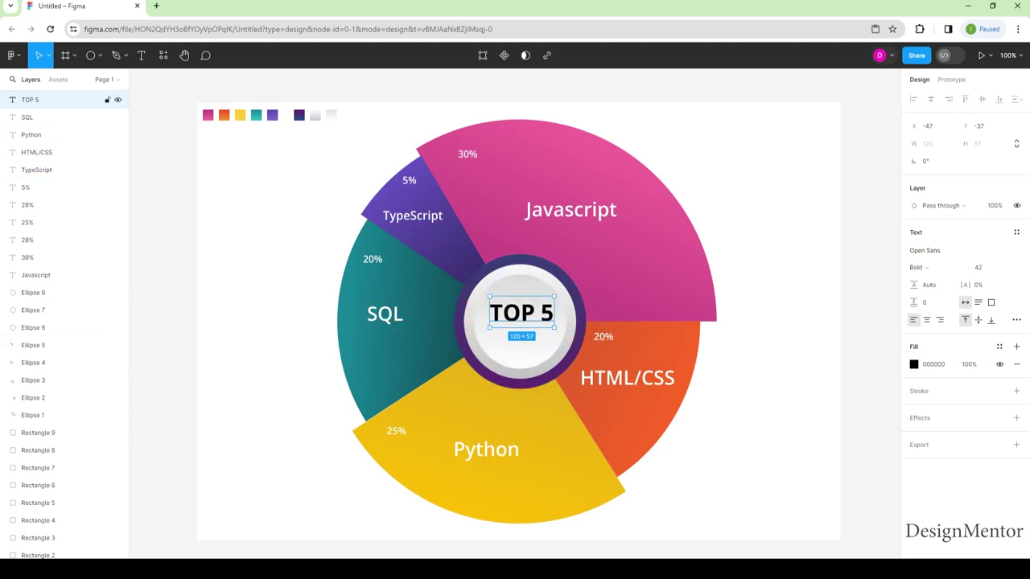
{"action": "left_click", "coordinate": [914, 365]}
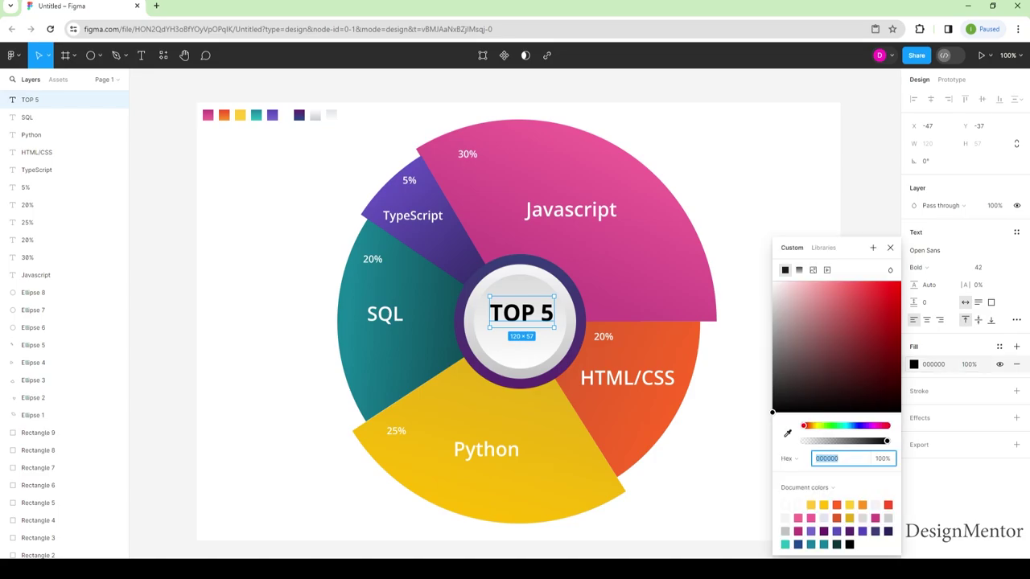
{"action": "left_click_drag", "start_coordinate": [773, 413], "coordinate": [772, 338]}
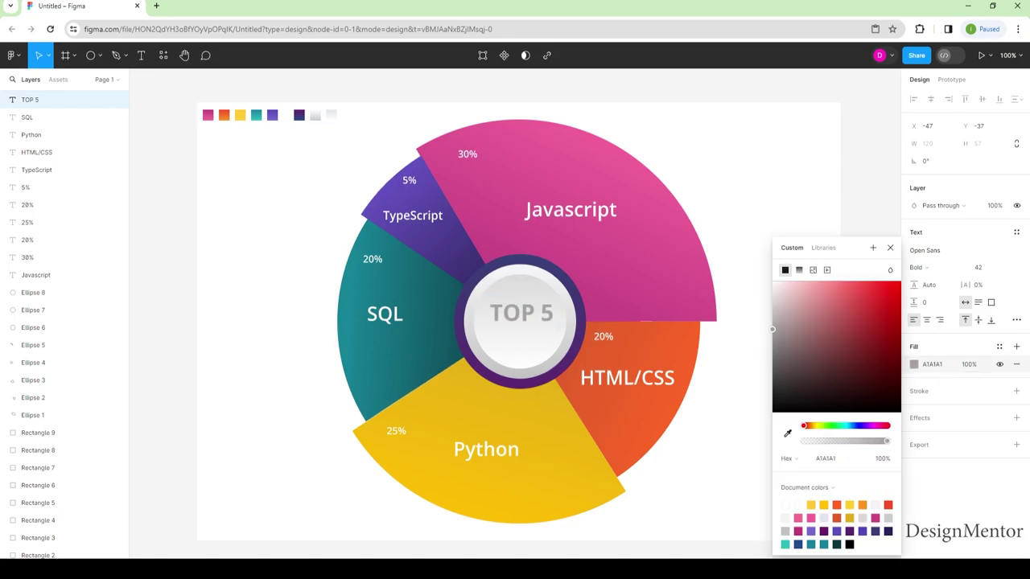
{"action": "left_click_drag", "start_coordinate": [773, 338], "coordinate": [772, 362]}
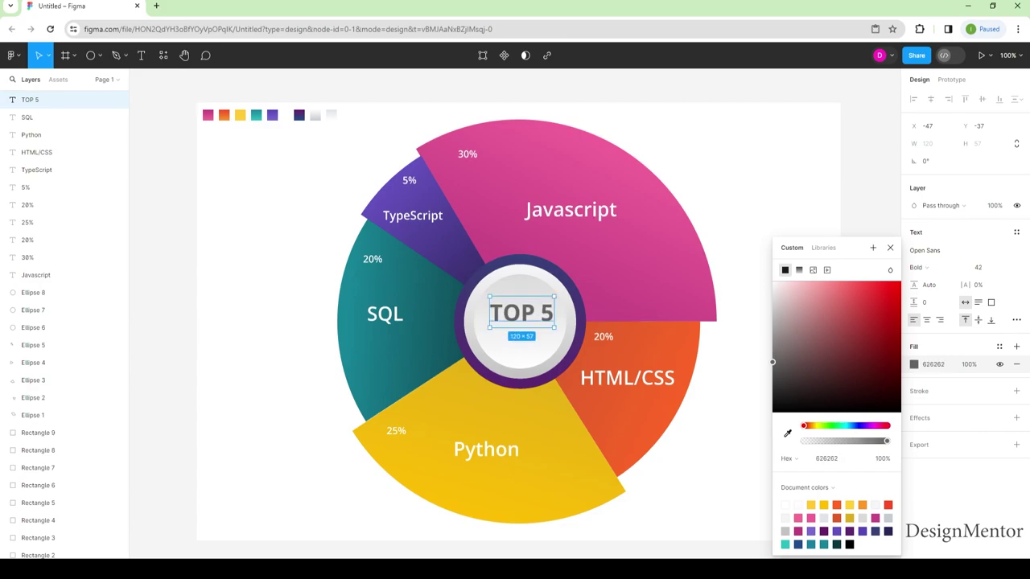
{"action": "key", "text": "Escape"}
{"action": "key", "text": "Escape"}
- Set the DEMANDING SKILLS text to font size 15
{"action": "left_click", "coordinate": [48, 99]}
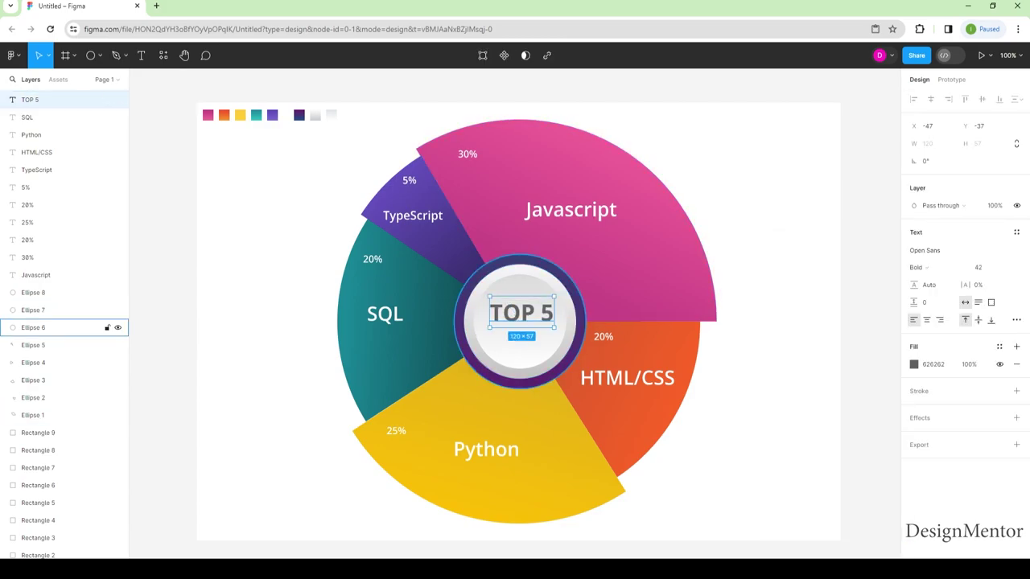
{"action": "left_click", "coordinate": [983, 267]}
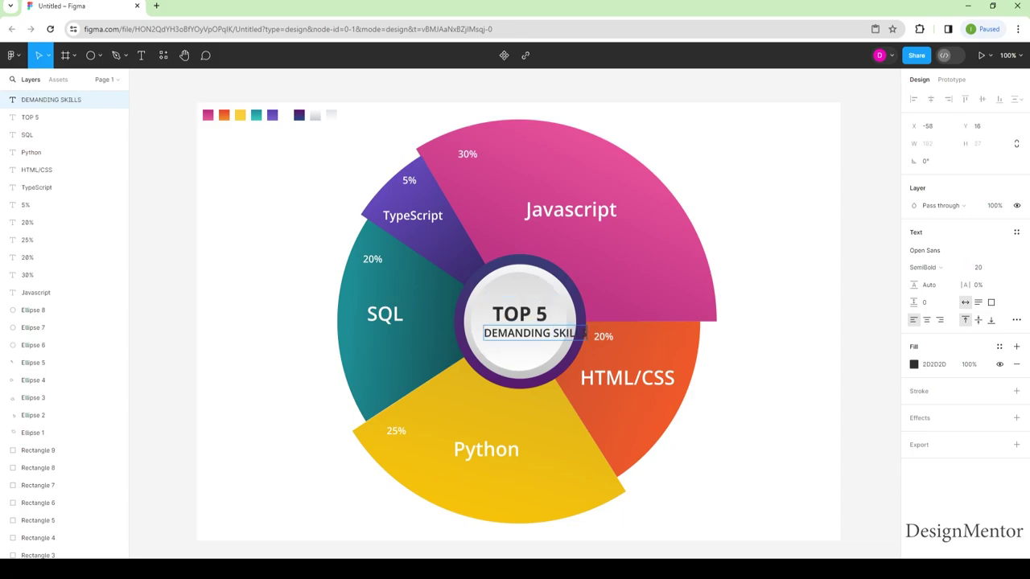
{"action": "key", "text": "ctrl+a"}
{"action": "left_click", "coordinate": [982, 267]}
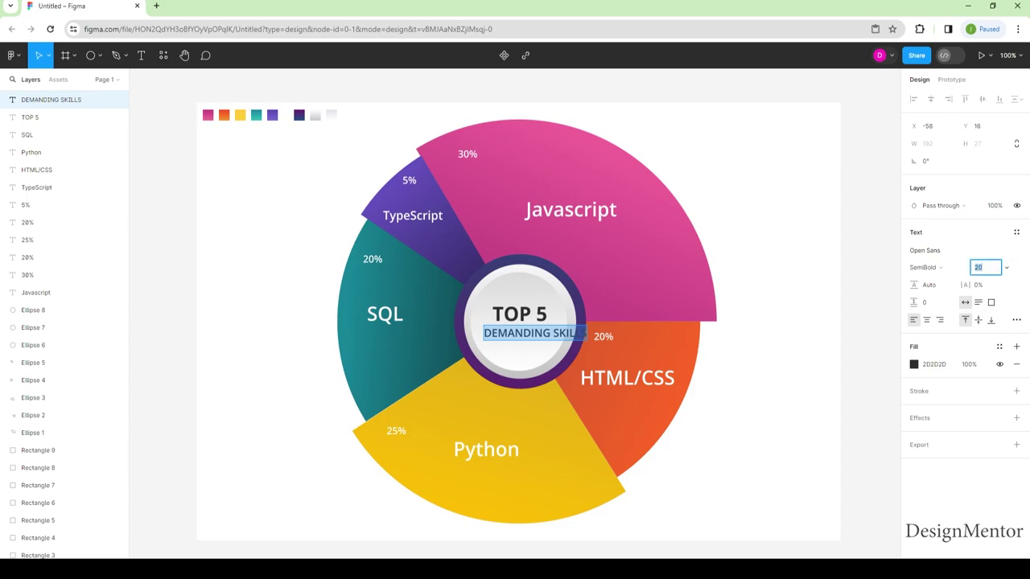
{"action": "type", "text": "15"}
{"action": "key", "text": "Return"}
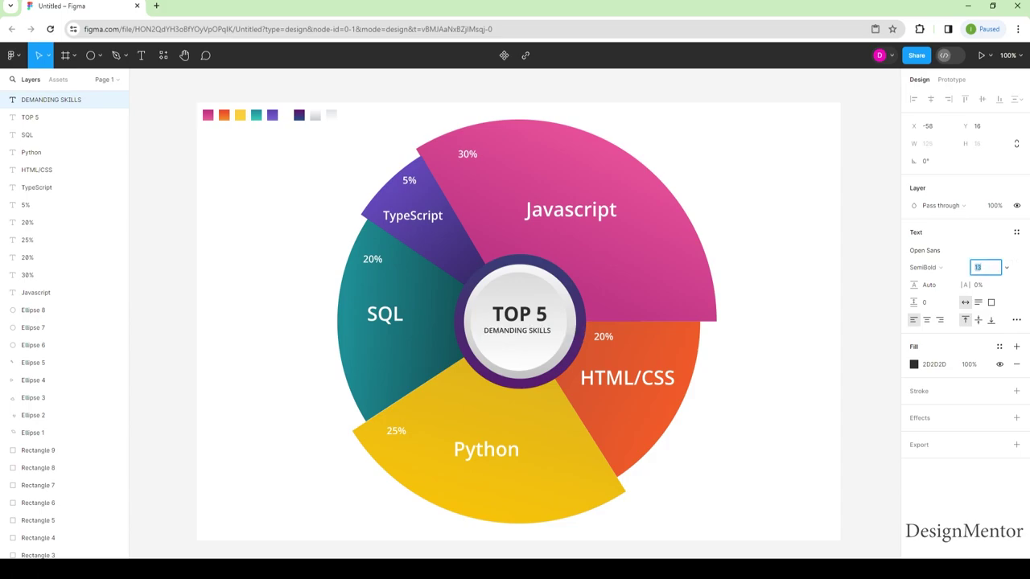
{"action": "key", "text": "Escape"}
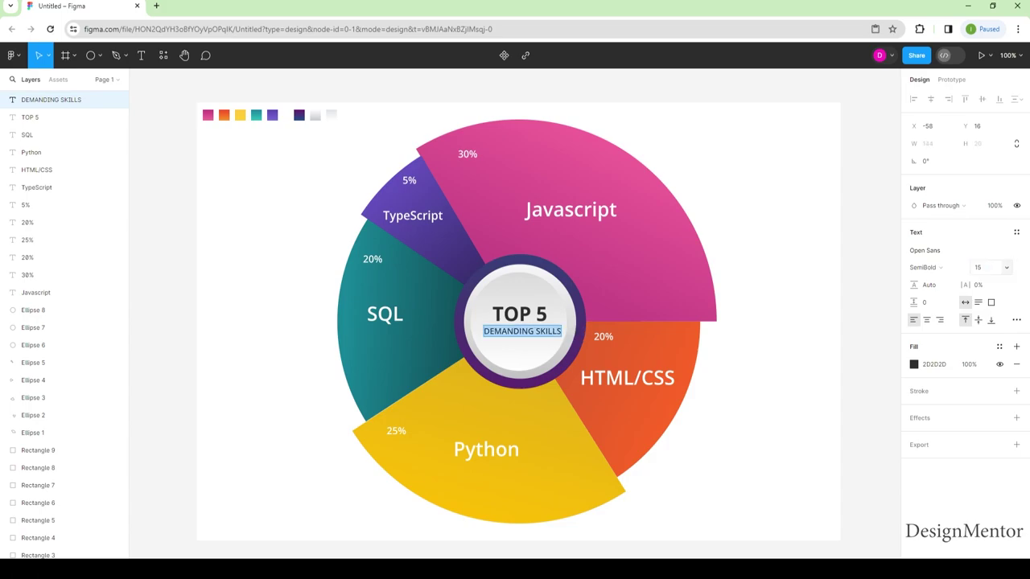
- Select the DEMANDING SKILLS text together with the centre circle Ellipse 8
{"action": "key", "text": "Escape"}
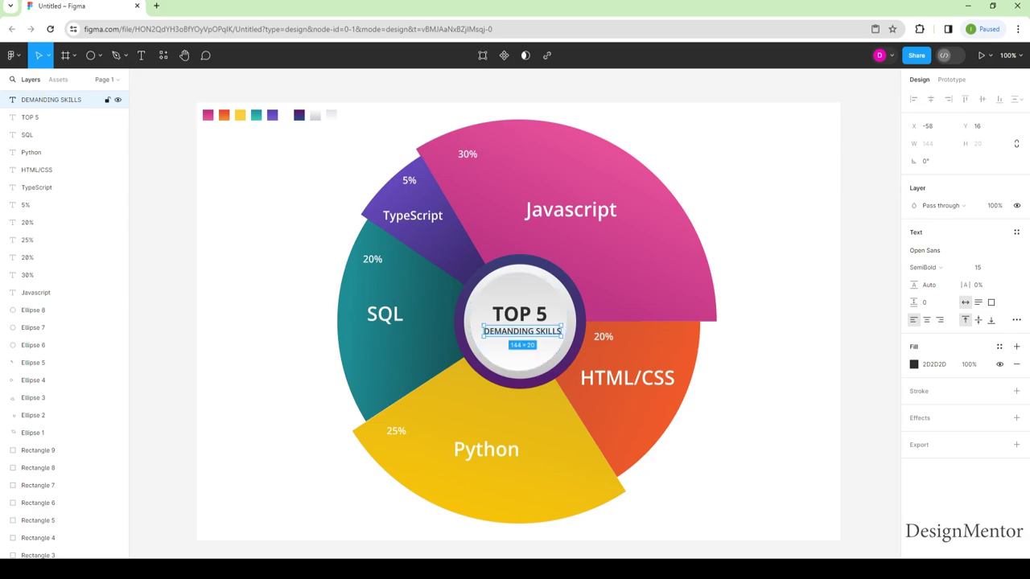
{"action": "key", "text": "Escape"}
{"action": "left_click", "coordinate": [64, 99]}
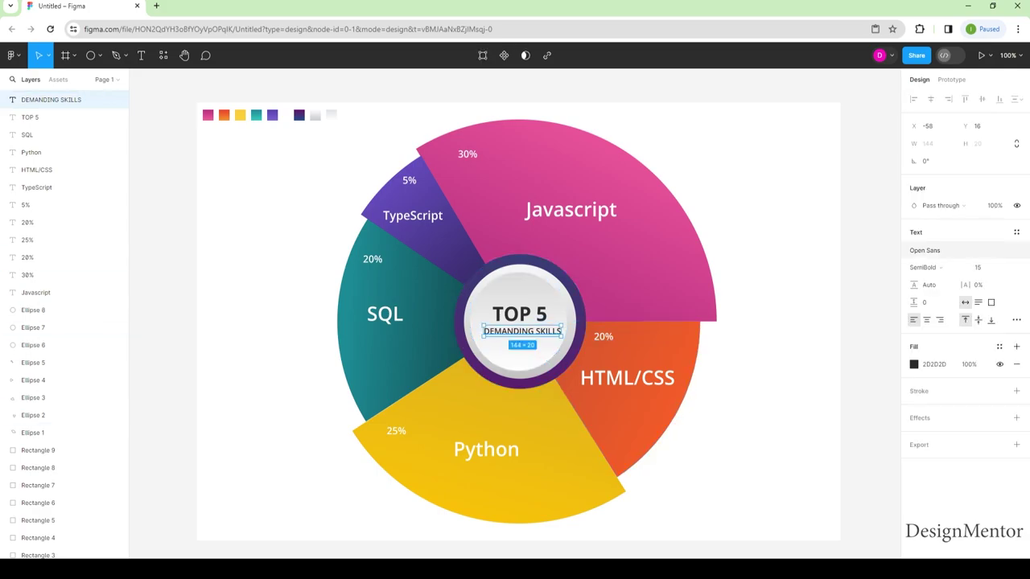
{"action": "left_click", "coordinate": [64, 310], "text": "shift"}
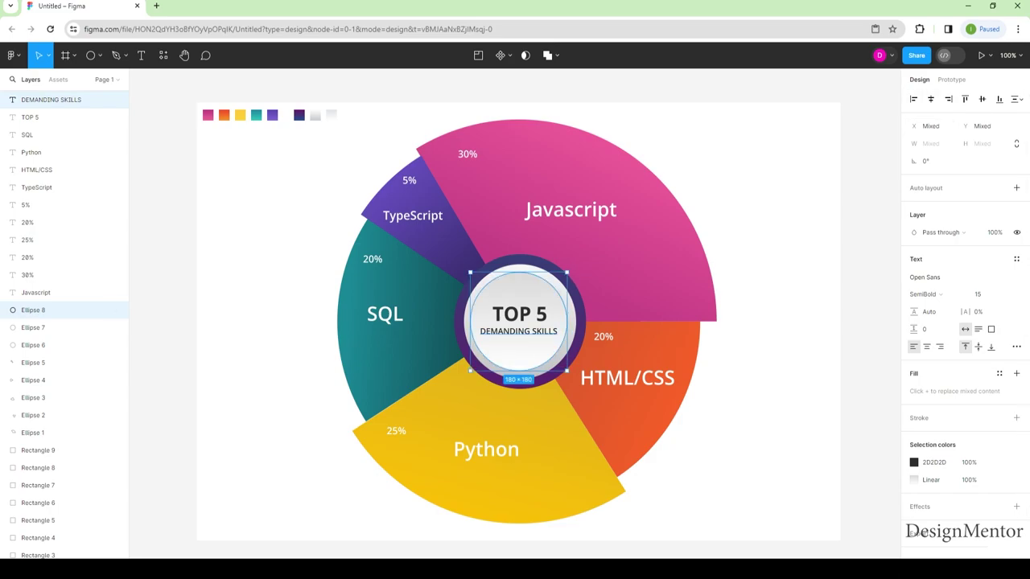
- Nudge the centre circle Ellipse 8 slightly left to realign it within the donut ring
{"action": "key", "text": "Escape"}
{"action": "left_click", "coordinate": [64, 310]}
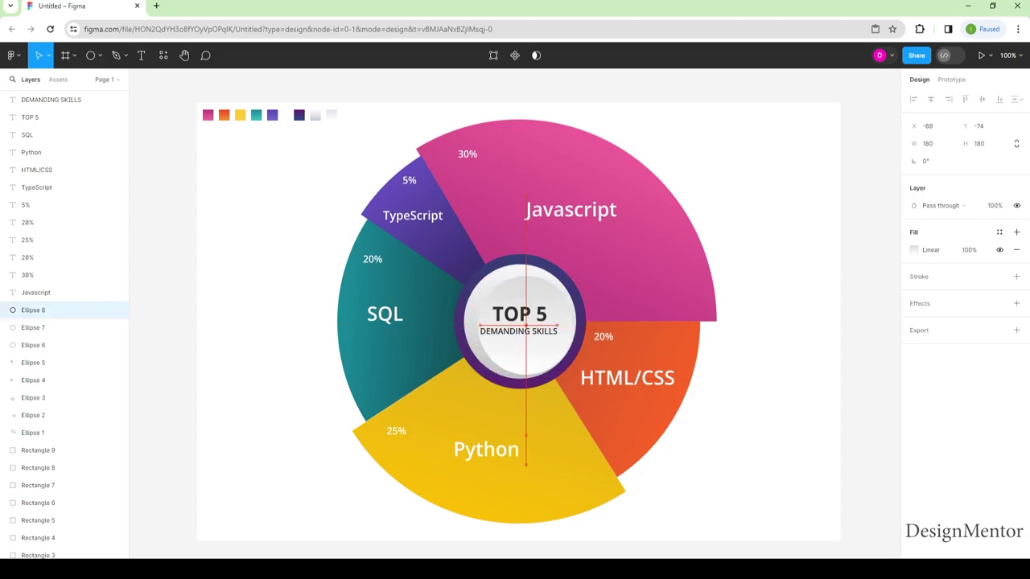
{"action": "left_click_drag", "start_coordinate": [523, 320], "coordinate": [519, 320]}
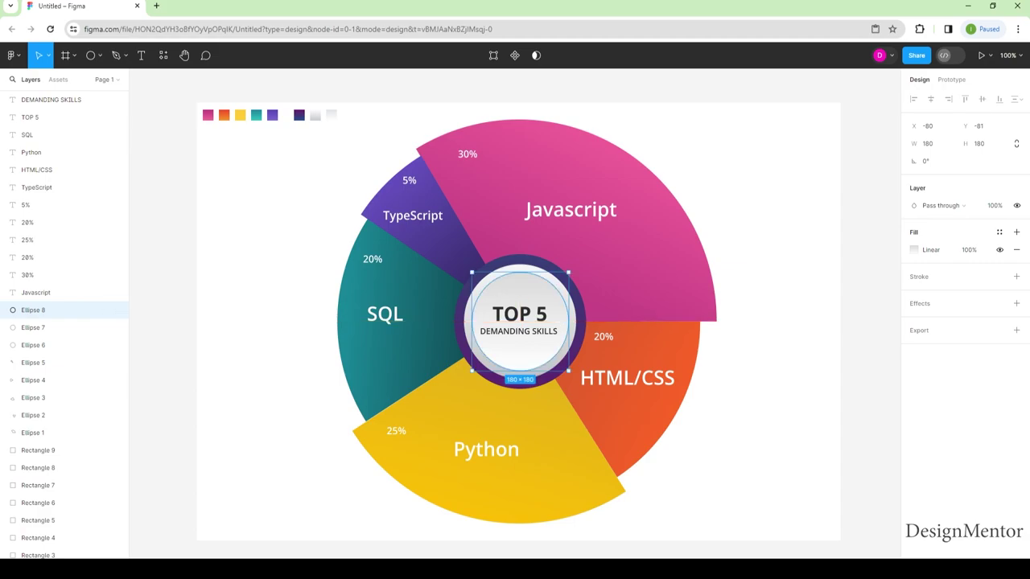
{"action": "key", "text": "Escape"}
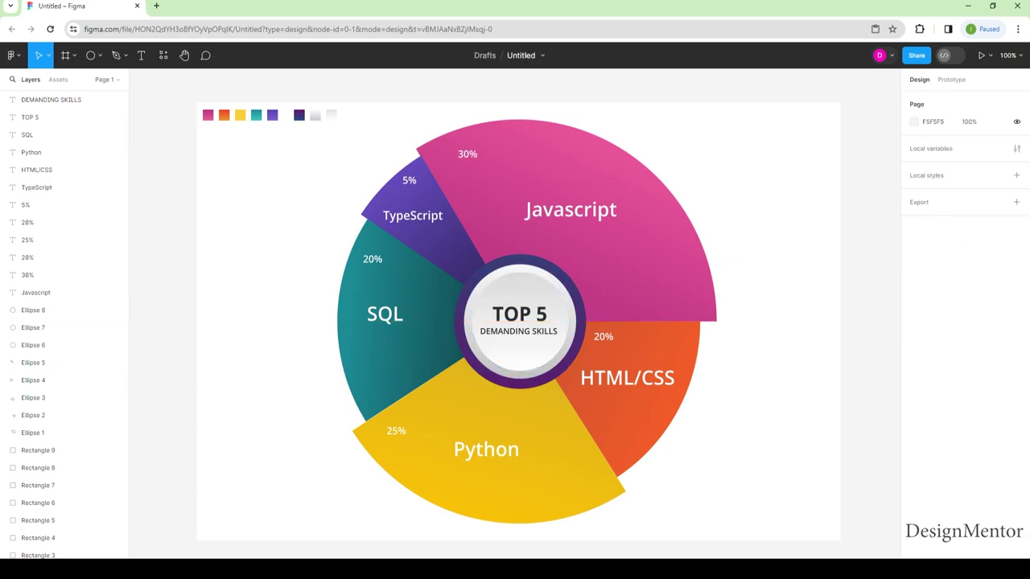
- Centre the DEMANDING SKILLS text horizontally beneath TOP 5
{"action": "left_click", "coordinate": [518, 331]}
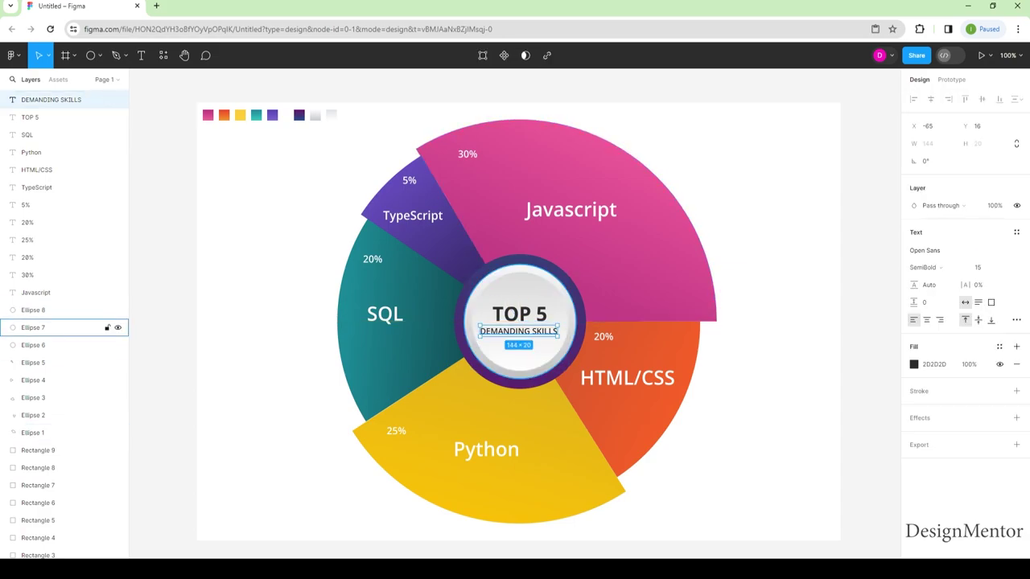
{"action": "left_click_drag", "start_coordinate": [518, 331], "coordinate": [521, 331]}
{"action": "key", "text": "Escape"}
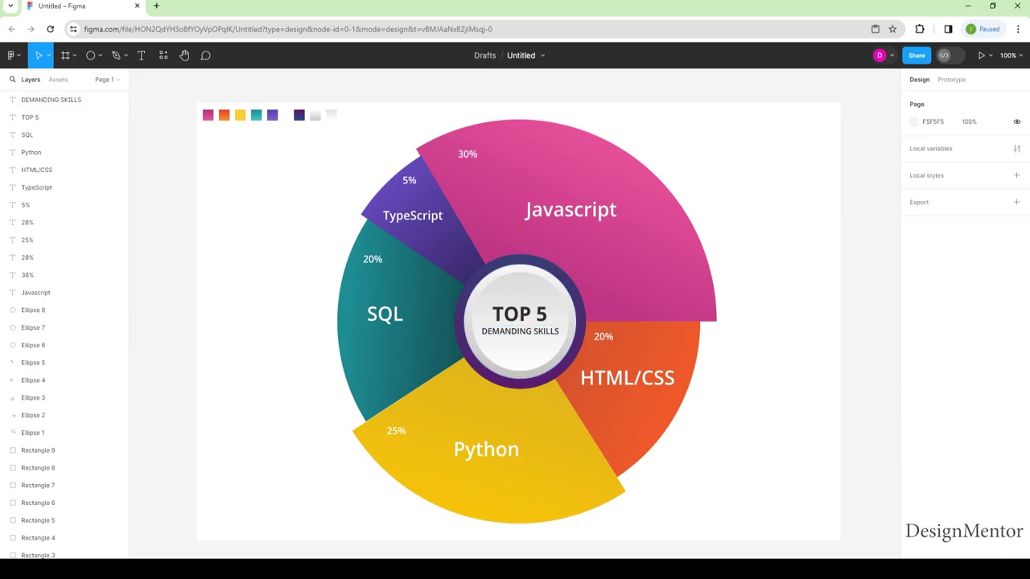